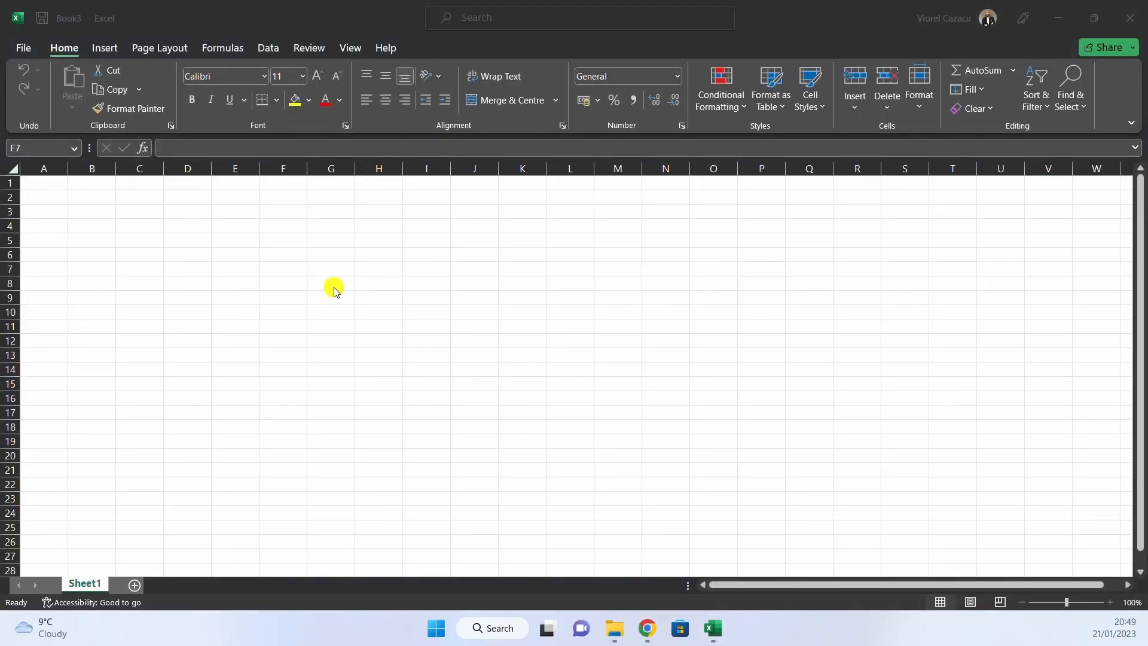
Import the tbSales table from the PowerQuery Ribbon.xlsx workbook and open it for transformation in the Power Query Editor
click(270, 49)
click(30, 101)
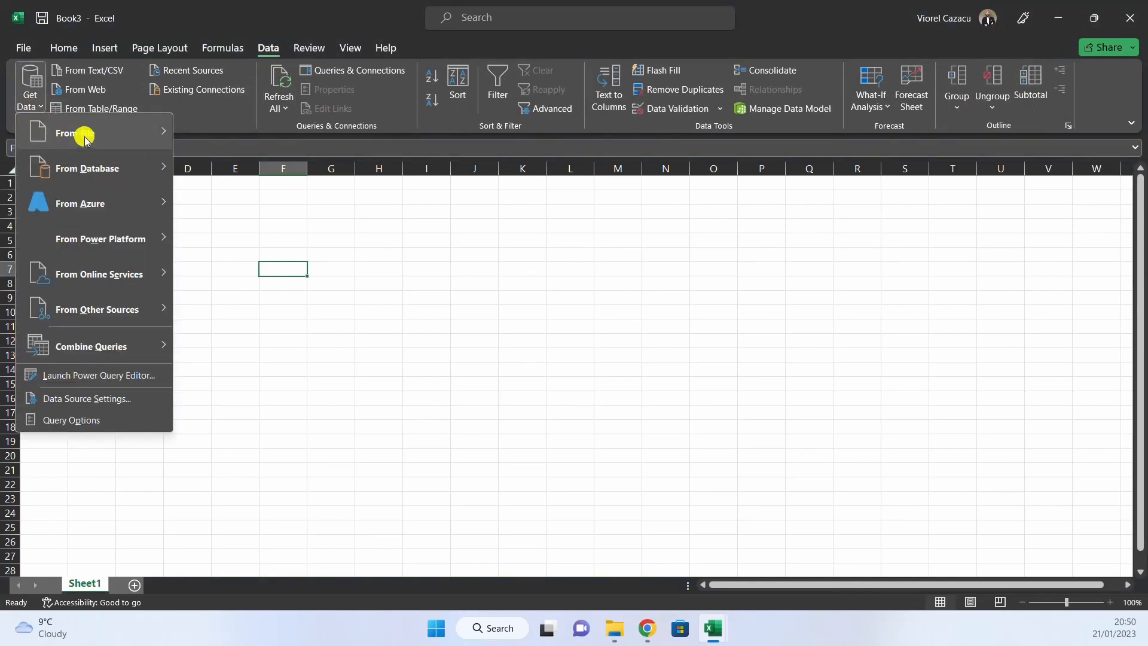
mouse_move(145, 141)
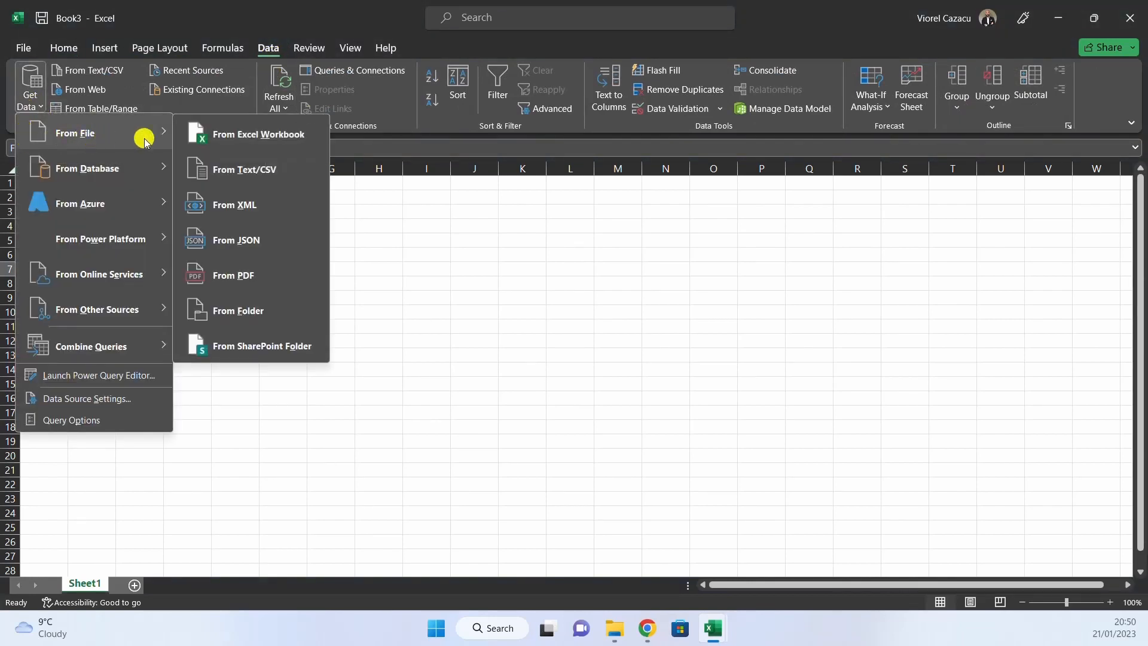
click(255, 134)
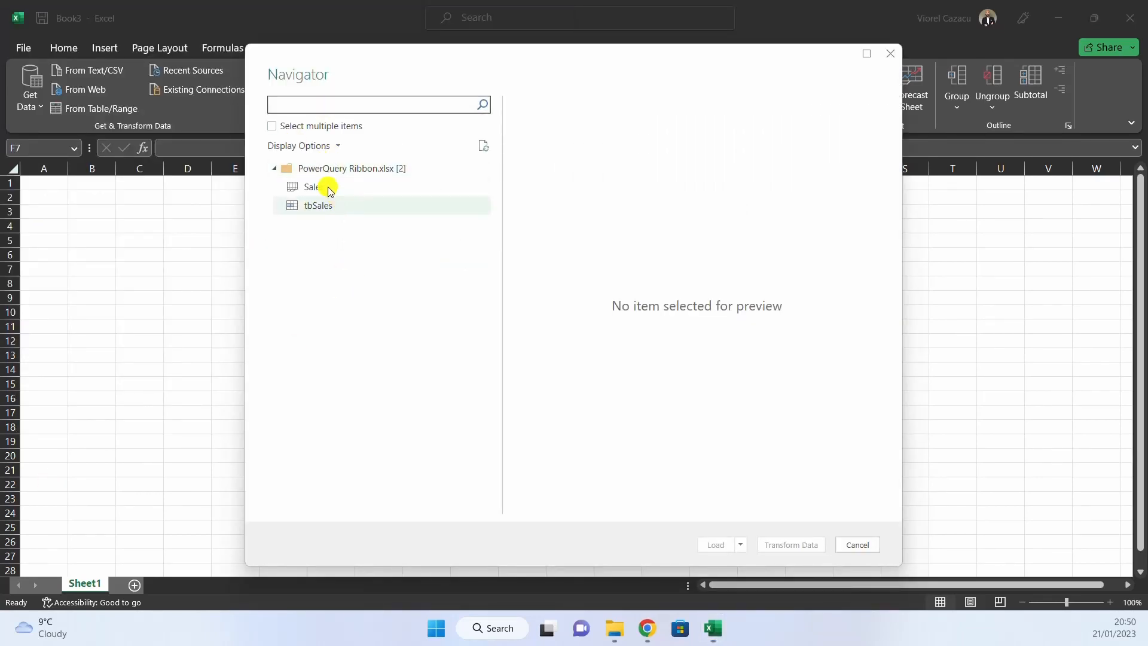
click(322, 209)
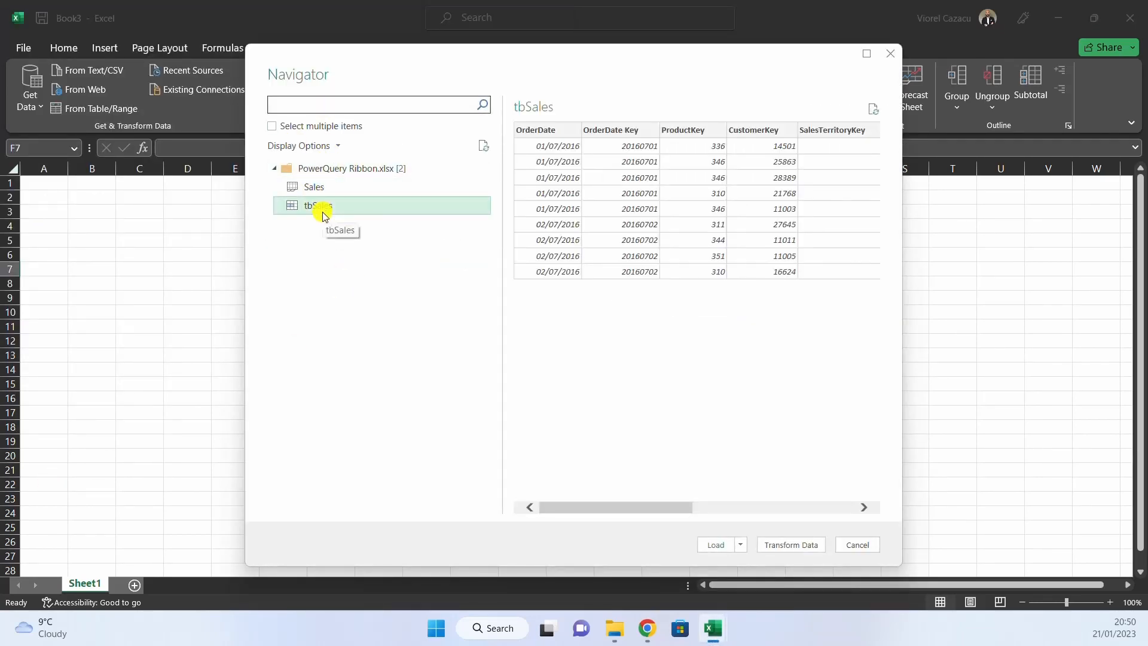
click(790, 543)
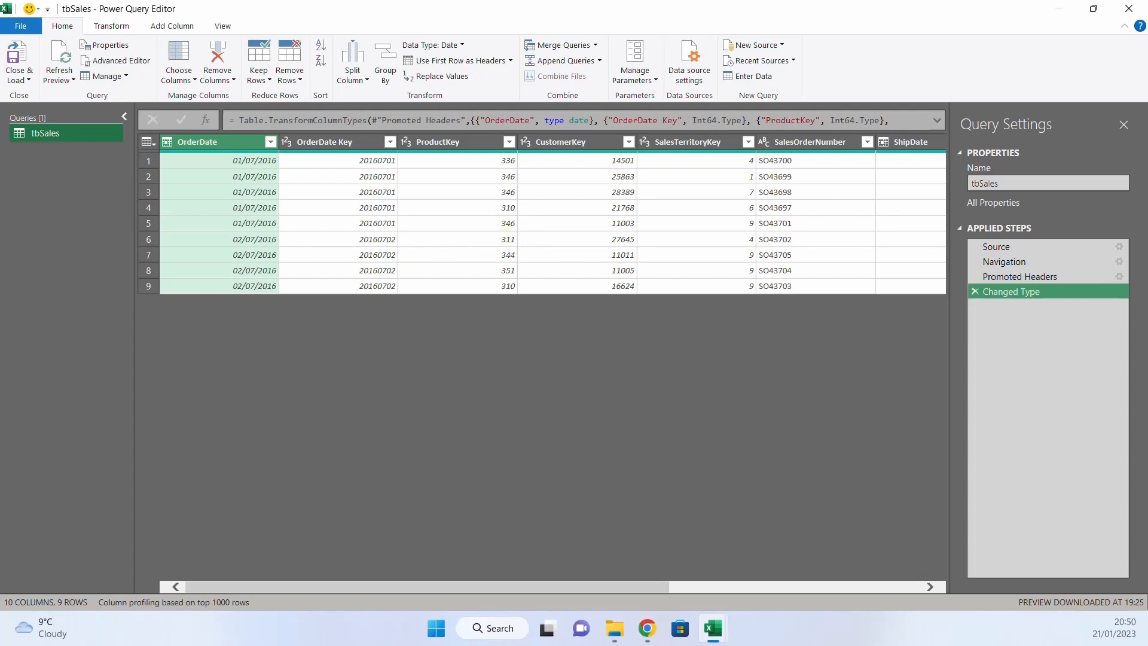
Review the tbSales query's M code in the Advanced Editor and check its Promoted Headers and Changed Type steps
right_click(78, 137)
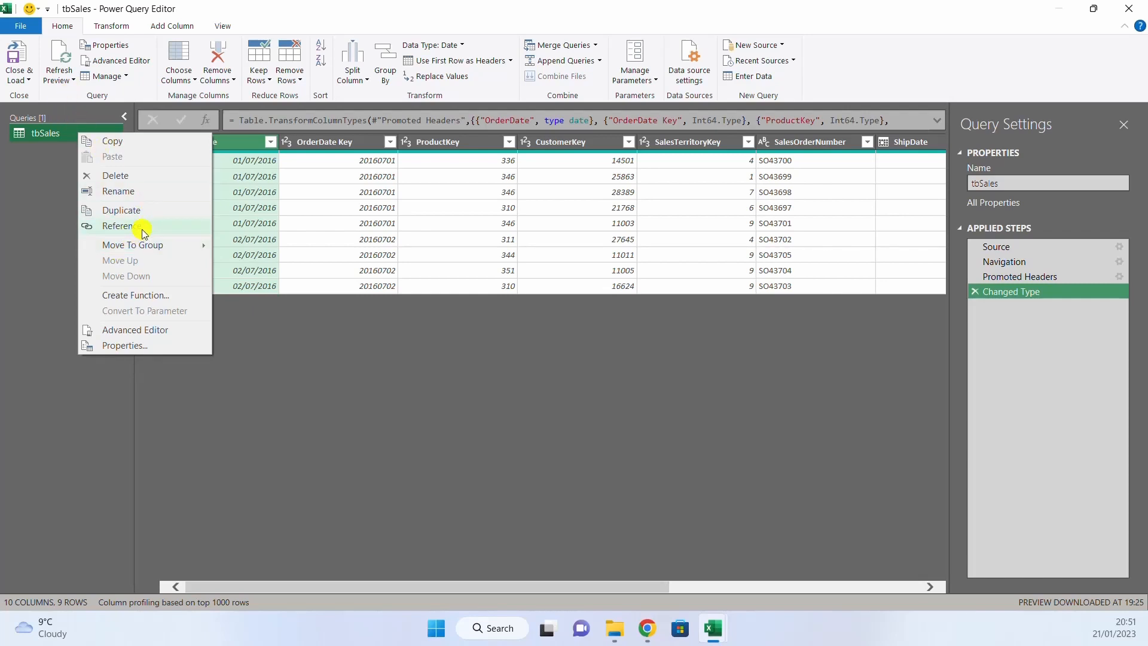
click(150, 331)
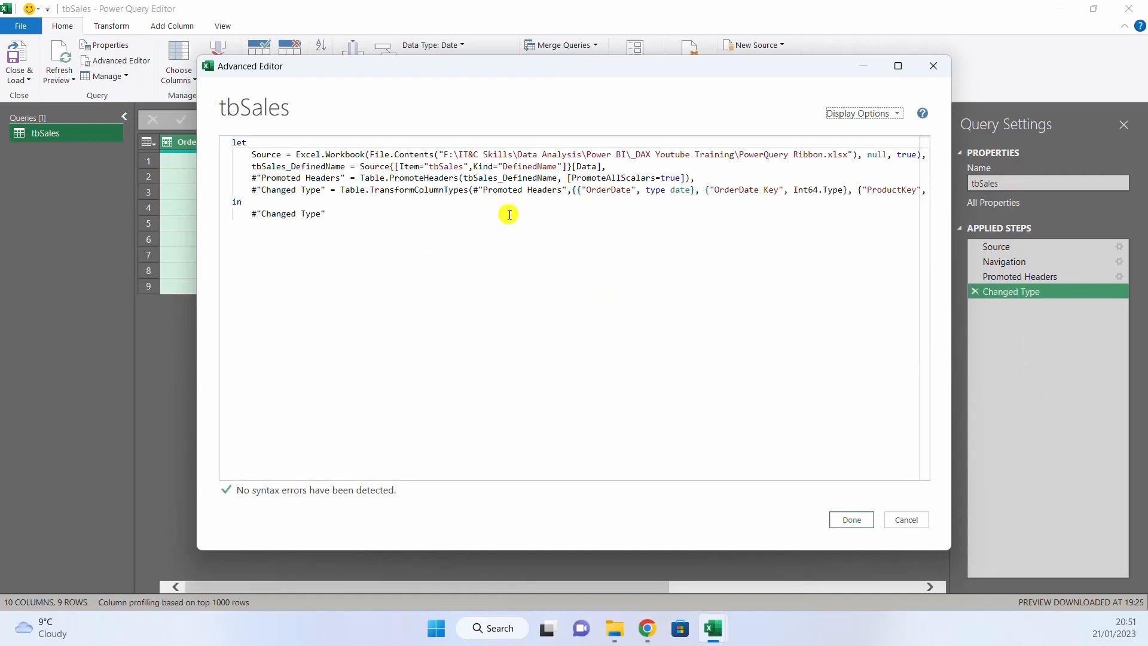
click(346, 212)
drag(346, 212, 224, 143)
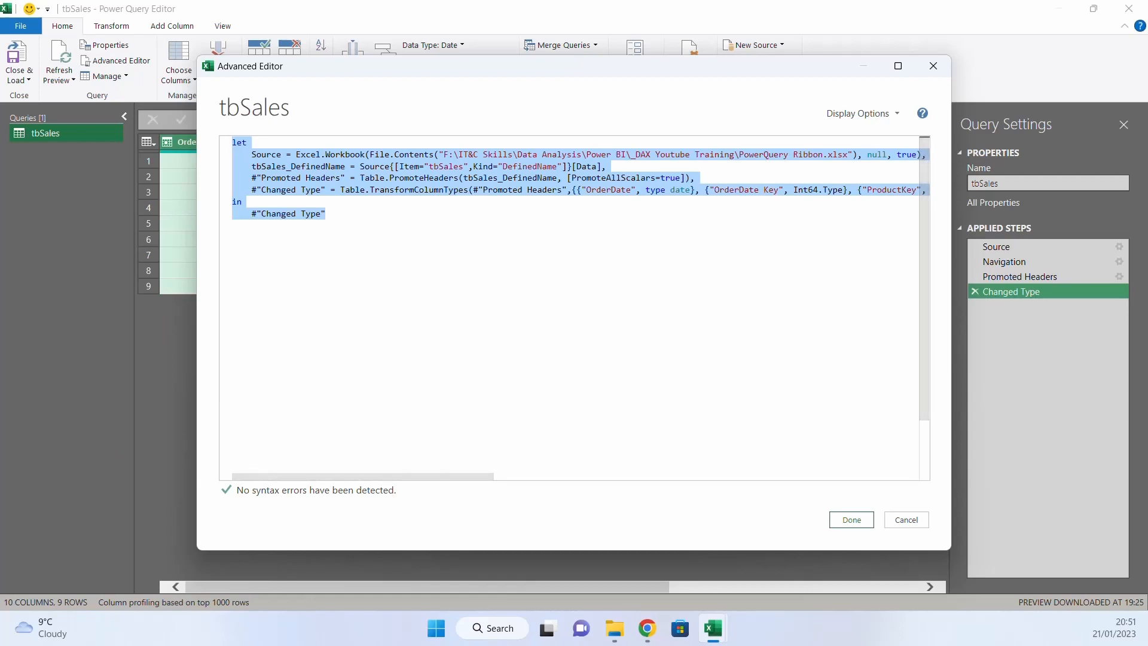
click(931, 67)
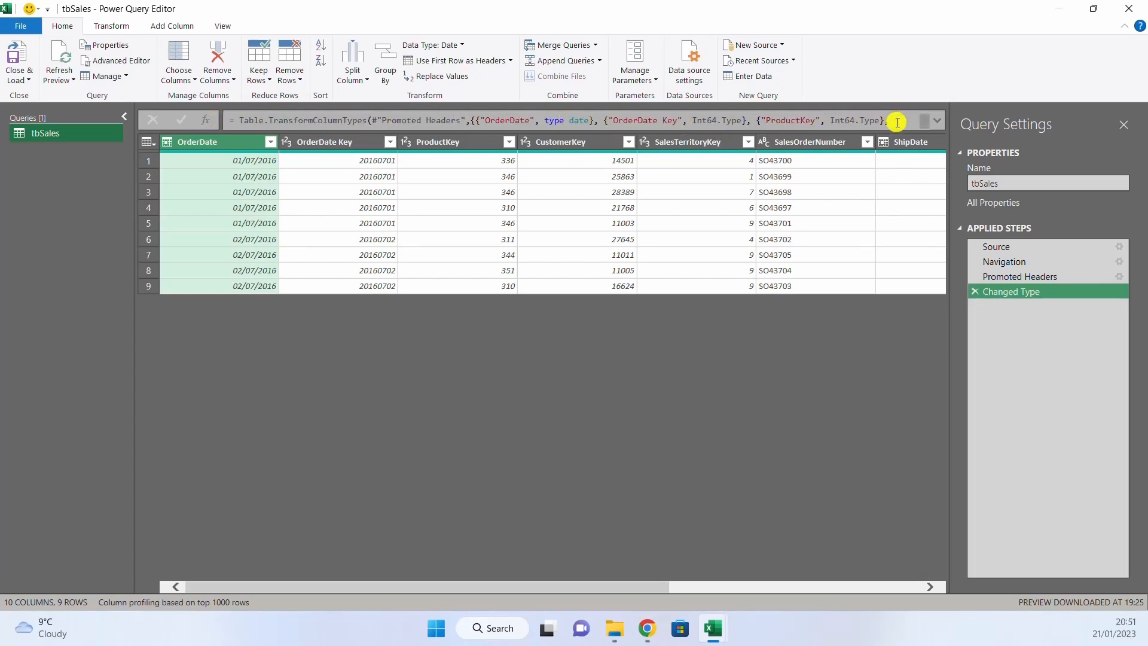
click(1003, 277)
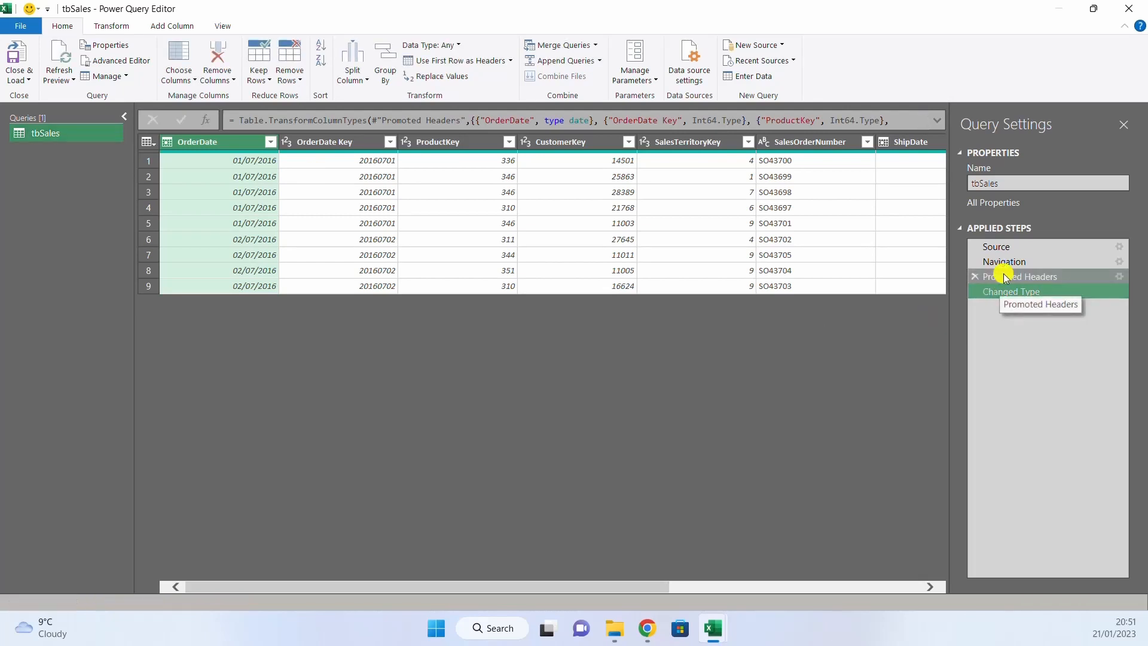
click(1004, 293)
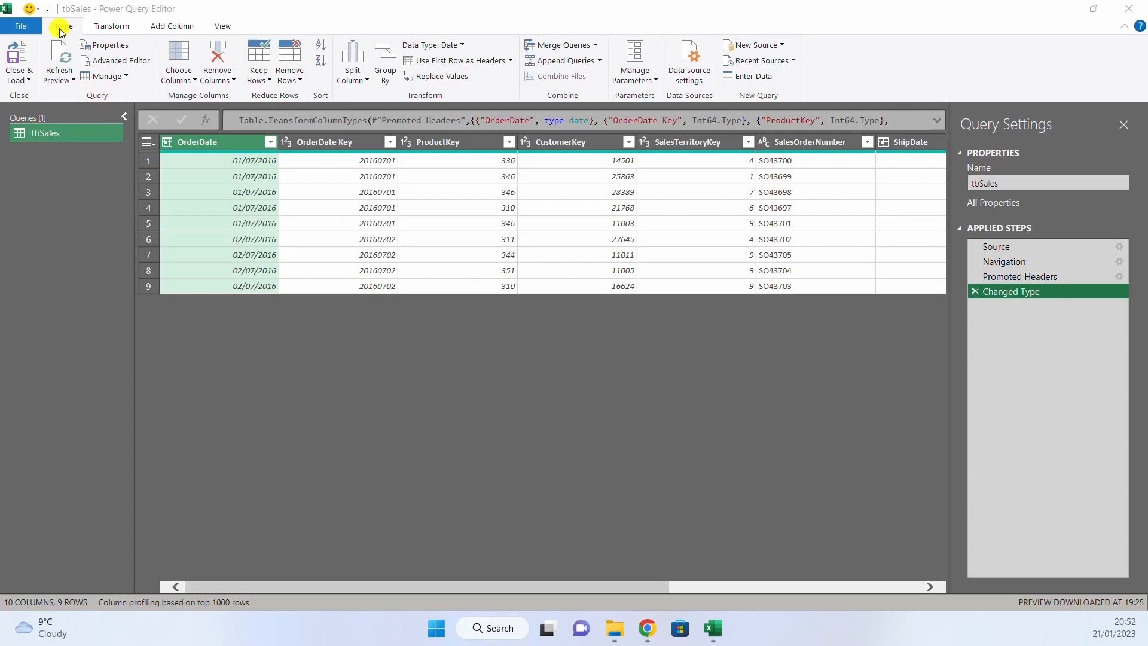
Close the Power Query Editor and load the tbSales query to the workbook as a connection only
click(21, 77)
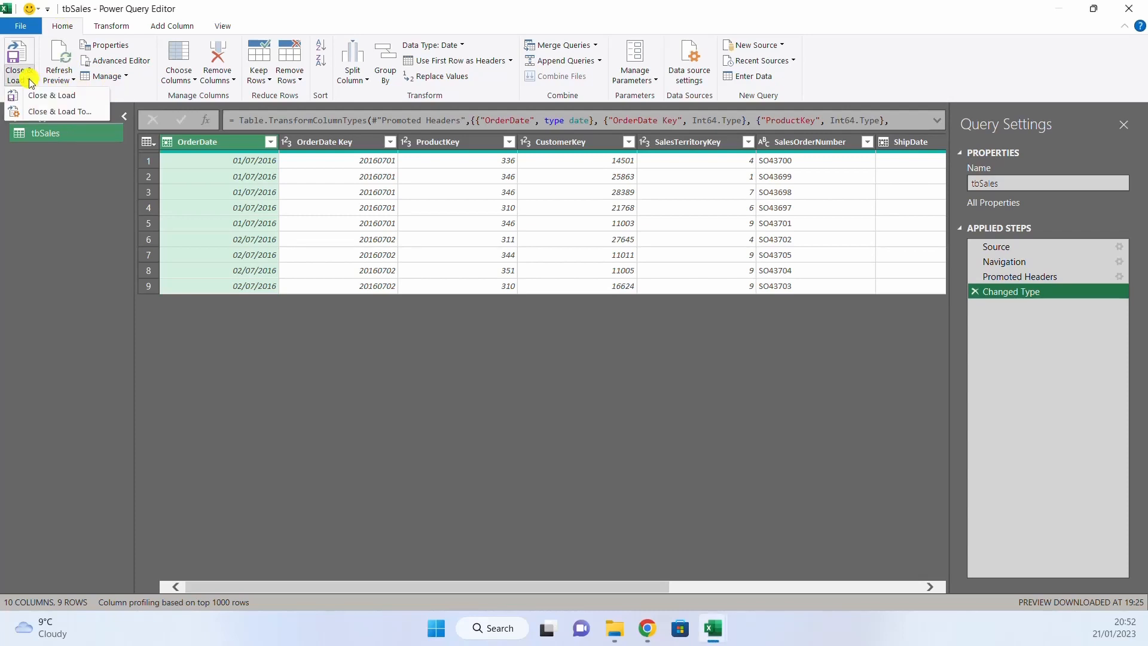
click(58, 97)
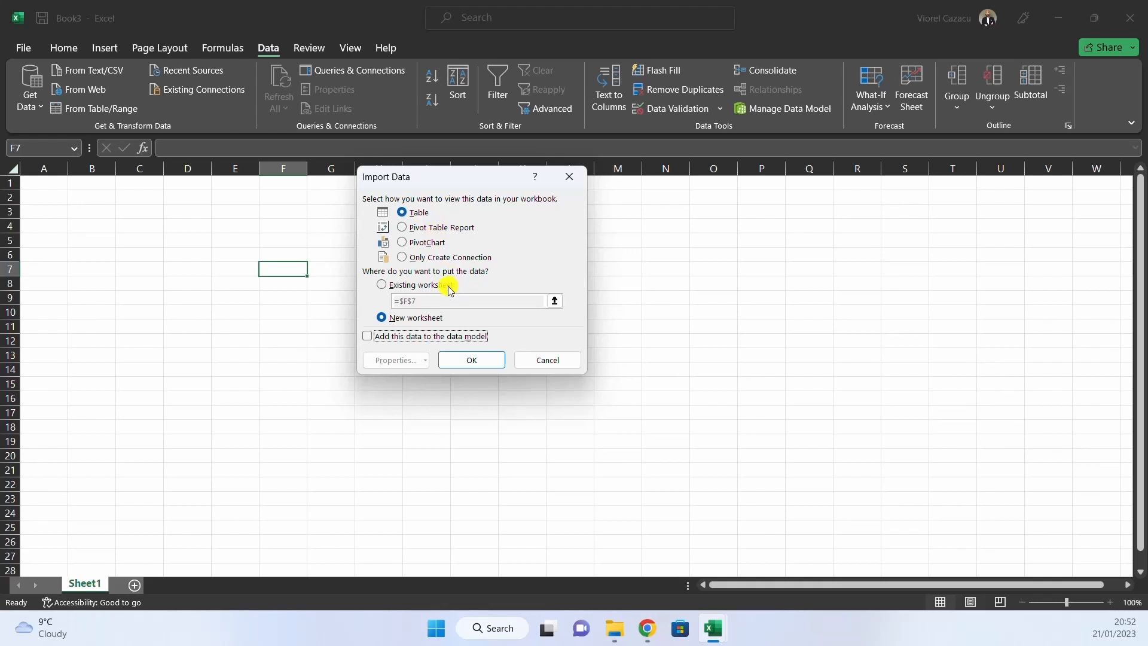
click(405, 340)
click(404, 258)
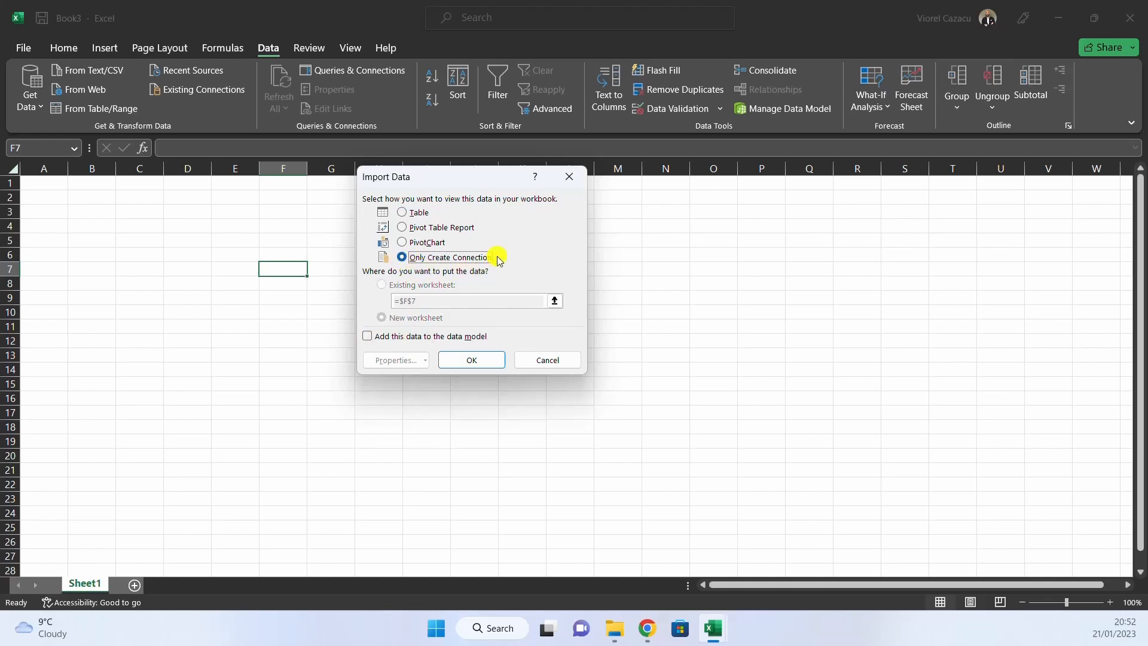
click(543, 358)
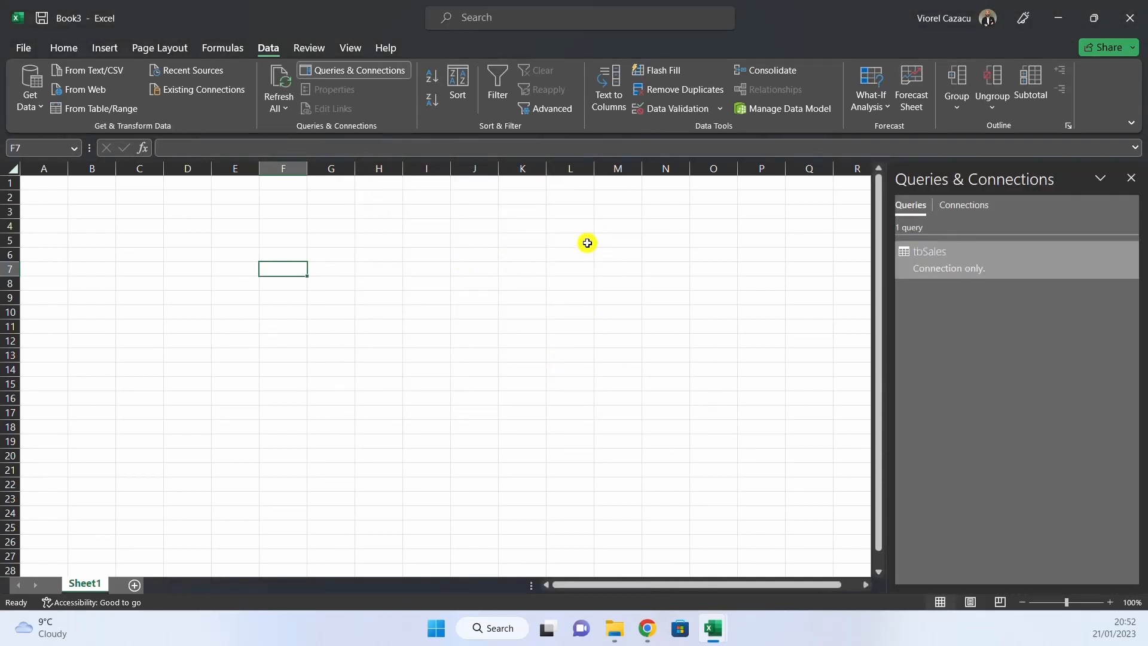
Reopen the tbSales query for editing and view its M code in the Advanced Editor
right_click(938, 246)
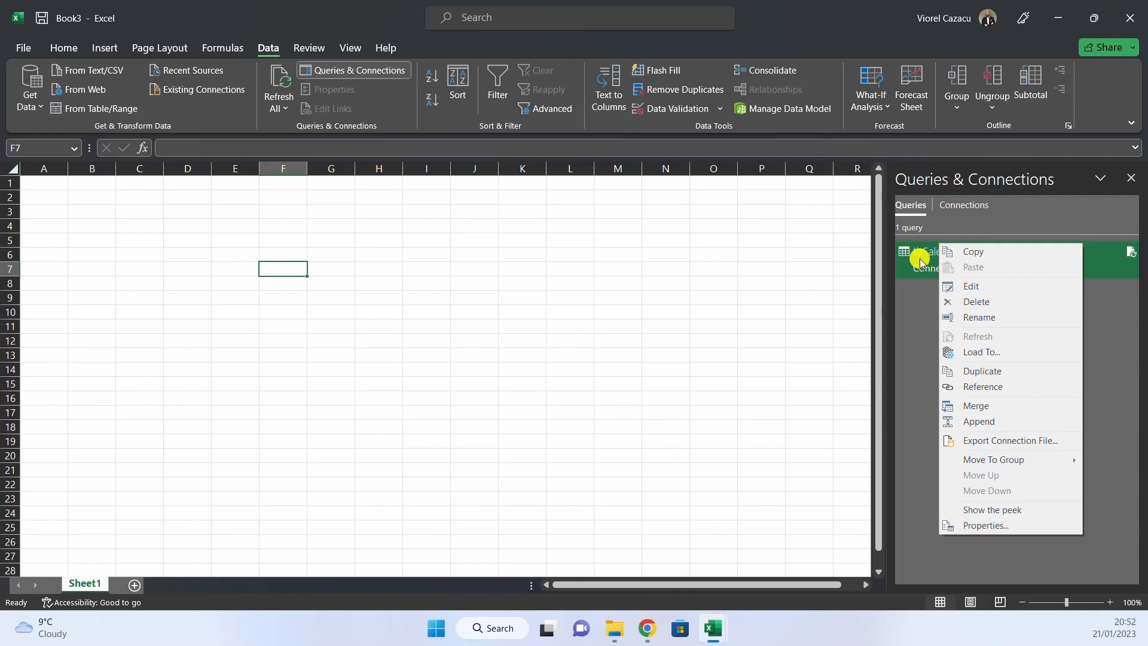
click(991, 288)
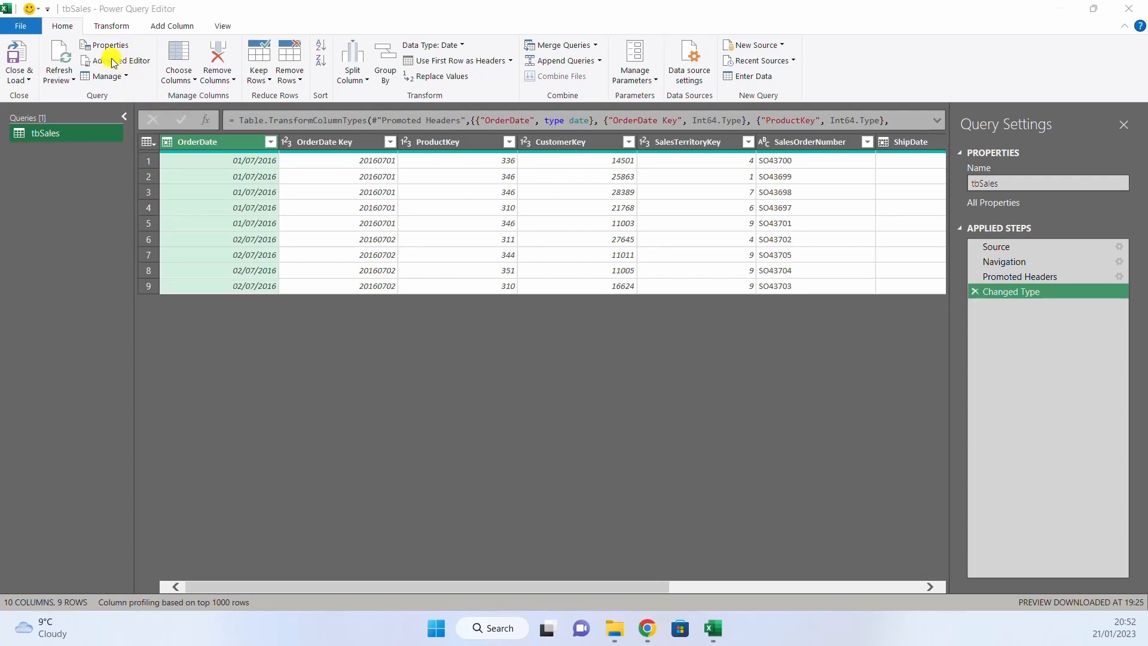
click(119, 62)
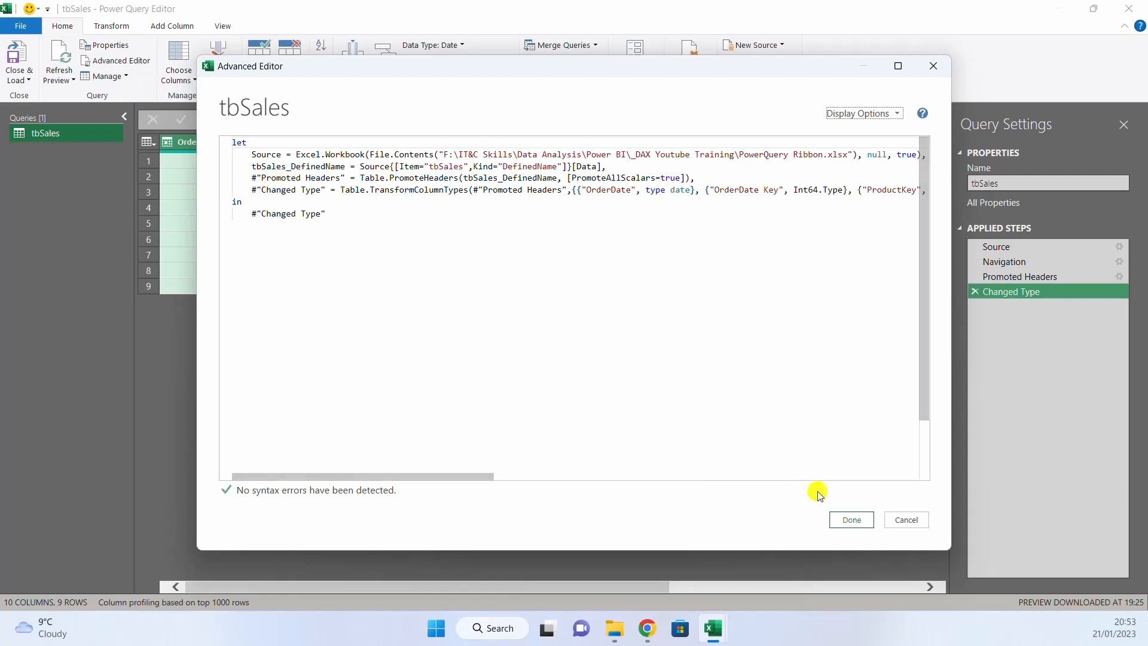
click(845, 519)
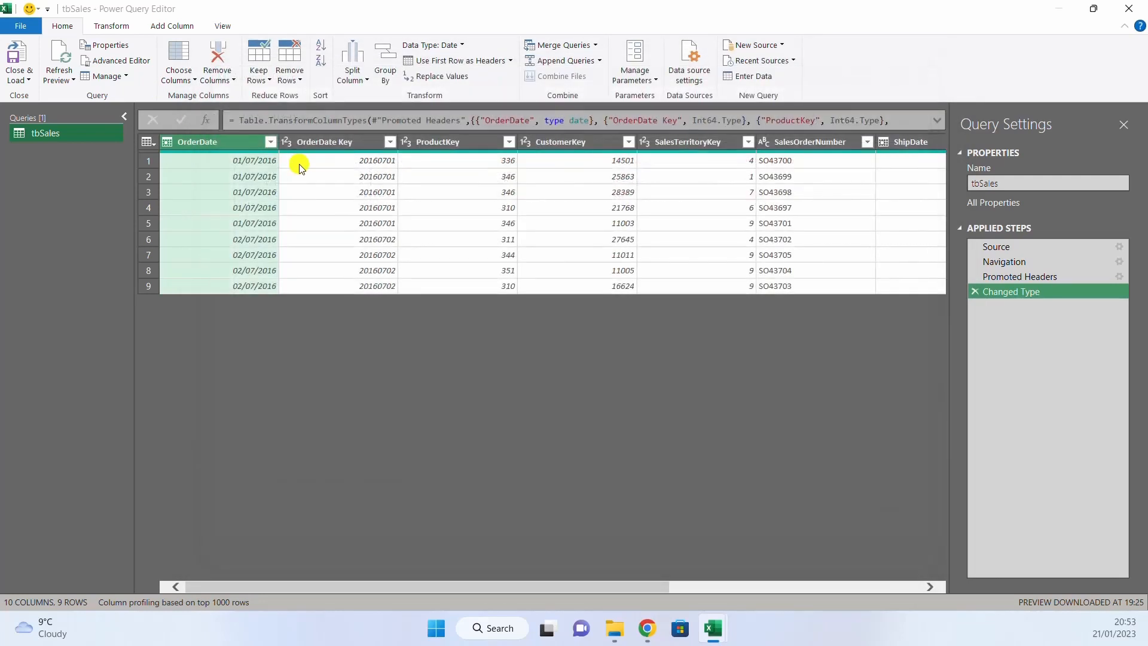
click(125, 76)
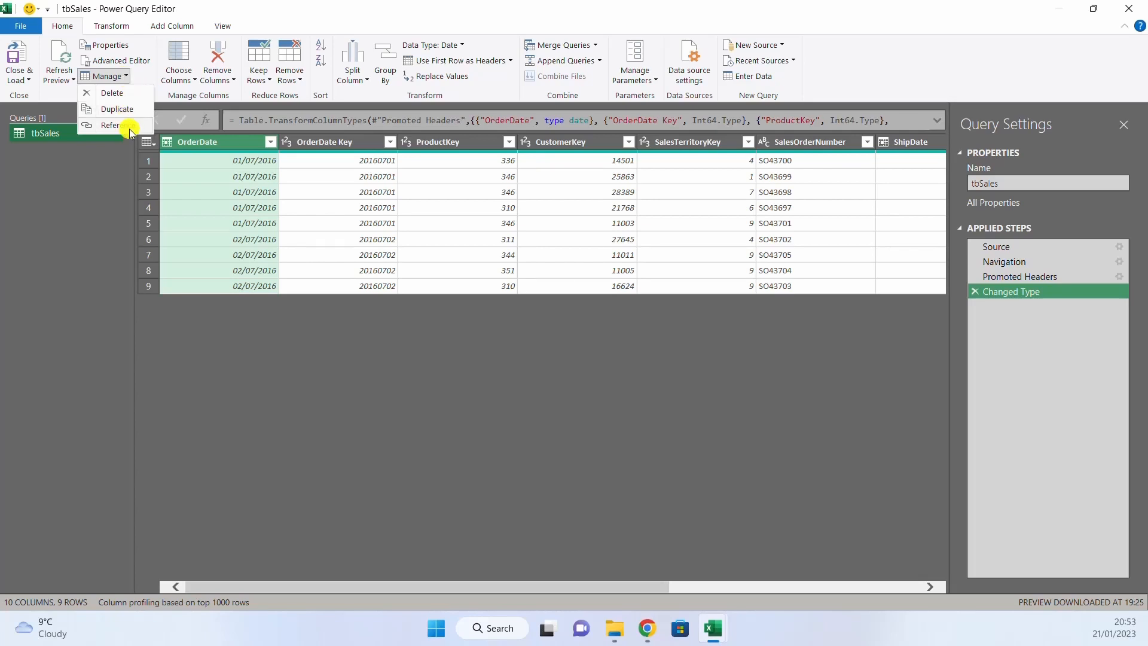
click(126, 76)
right_click(85, 134)
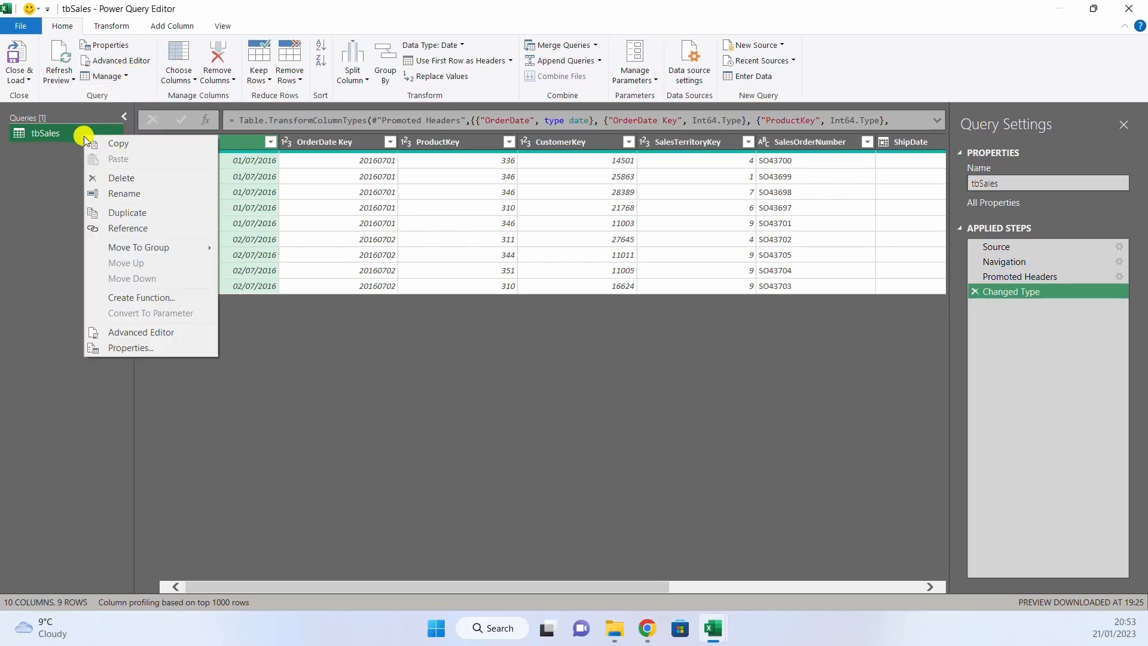
click(135, 88)
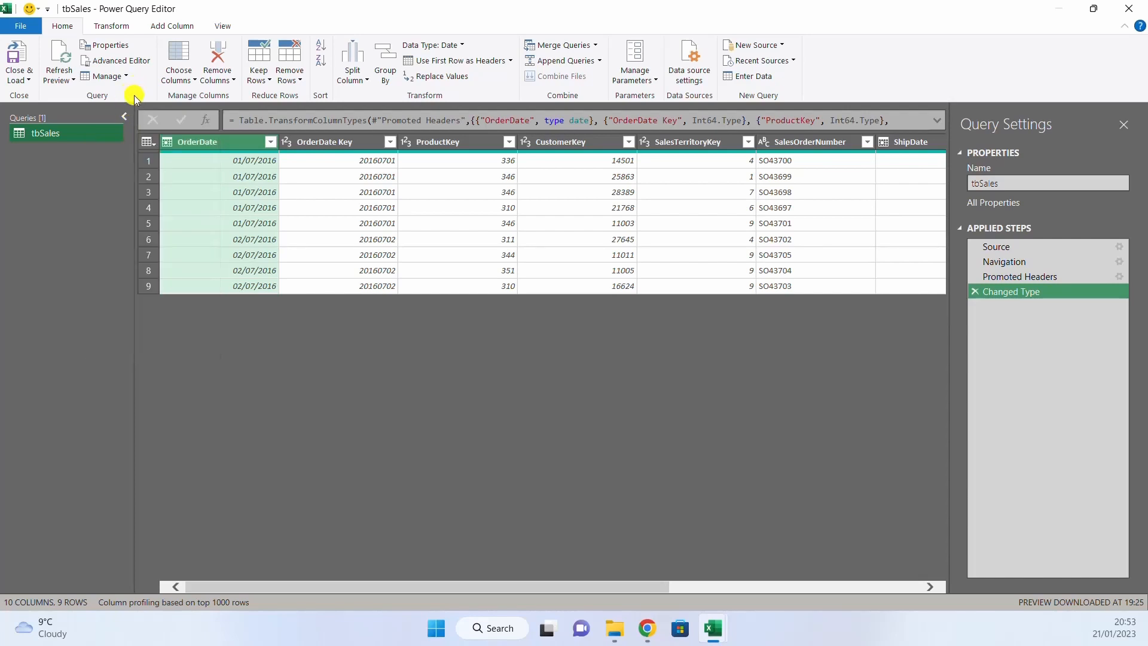
click(310, 189)
click(309, 140)
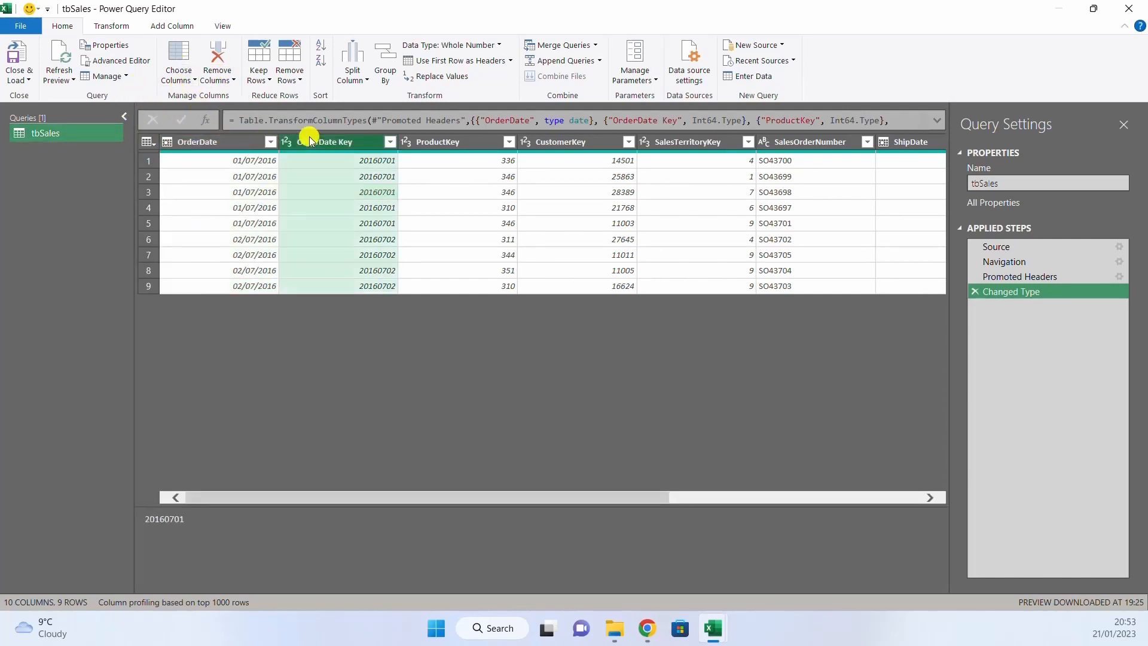
click(218, 76)
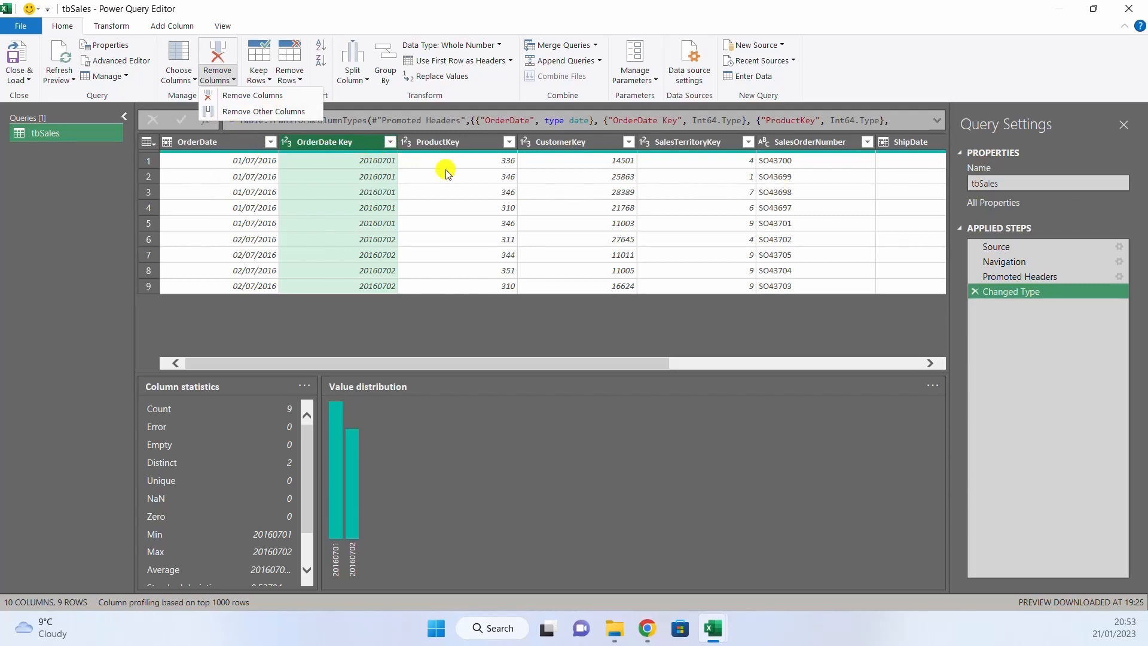
click(270, 80)
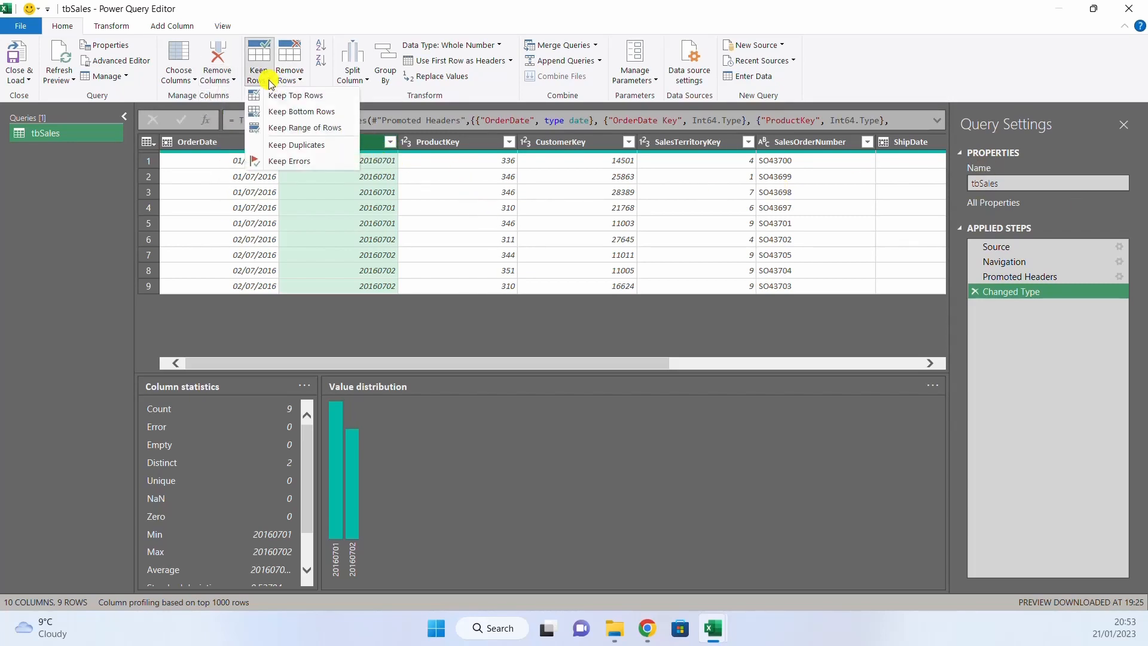
click(306, 97)
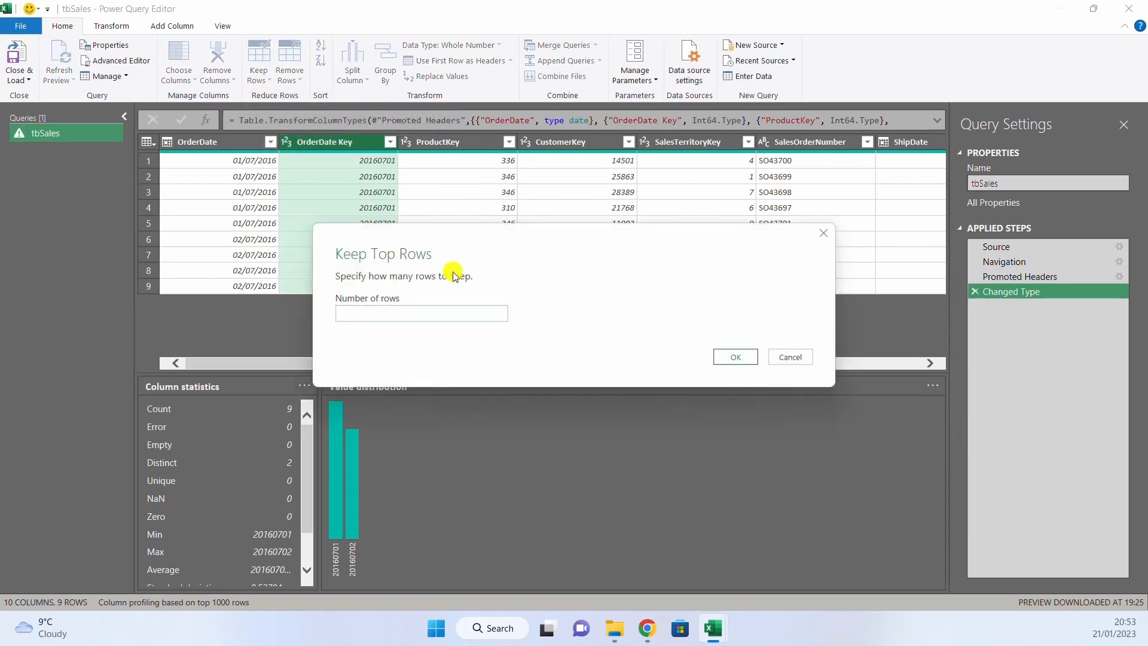
click(794, 357)
click(300, 81)
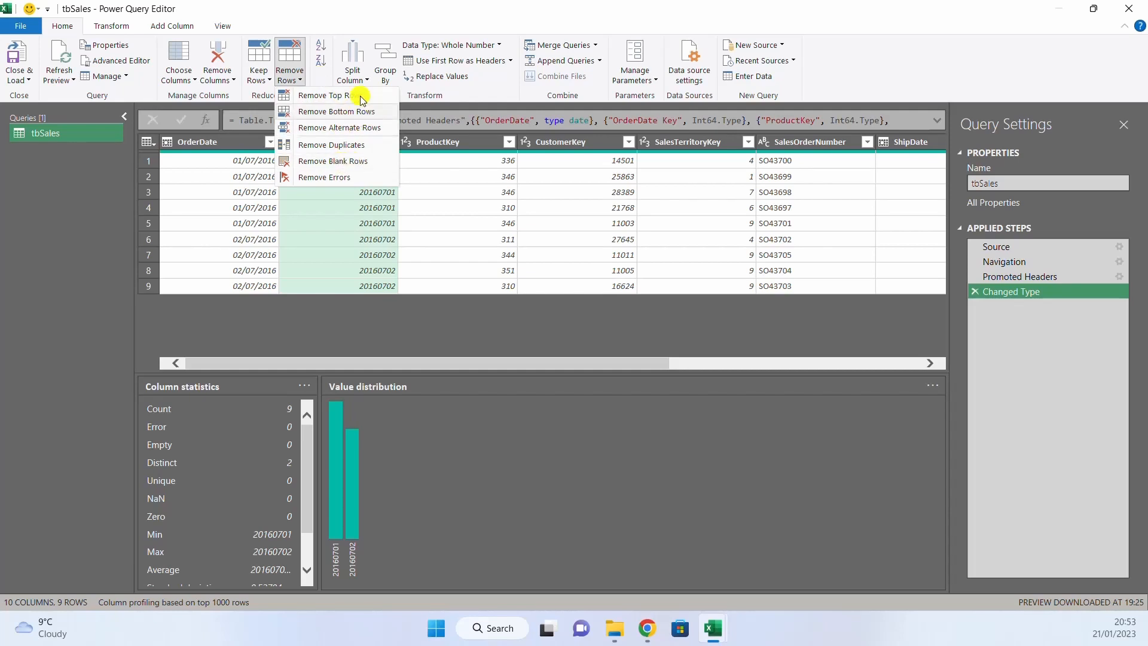
click(387, 6)
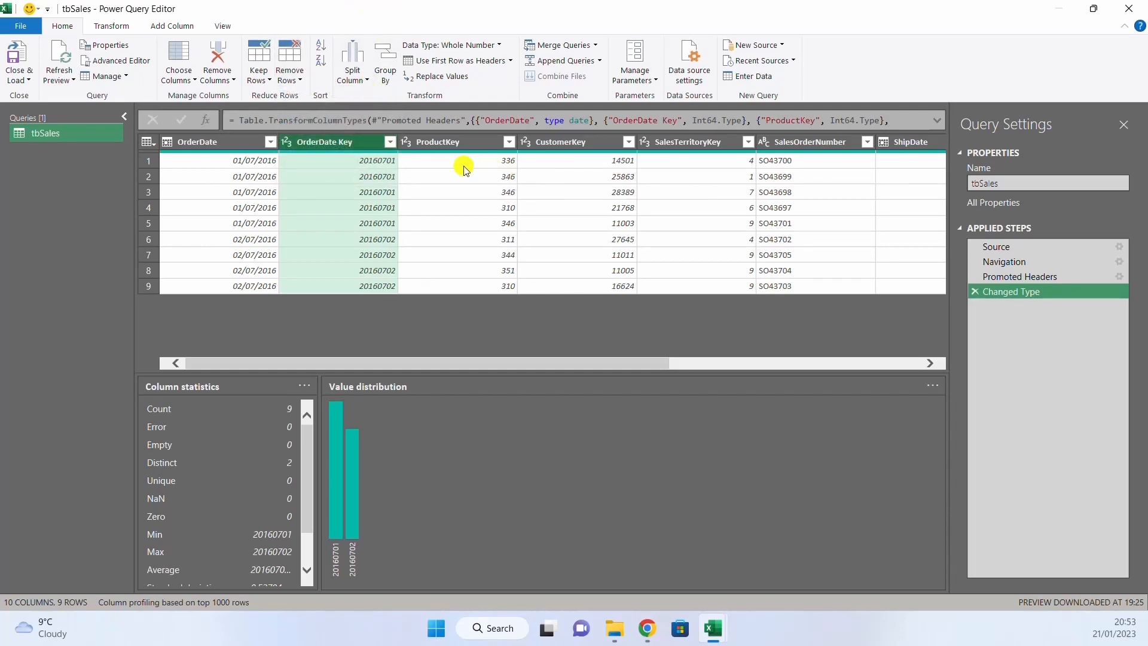
Split the OrderDate column by the custom delimiter "/" at each occurrence of the delimiter
click(239, 143)
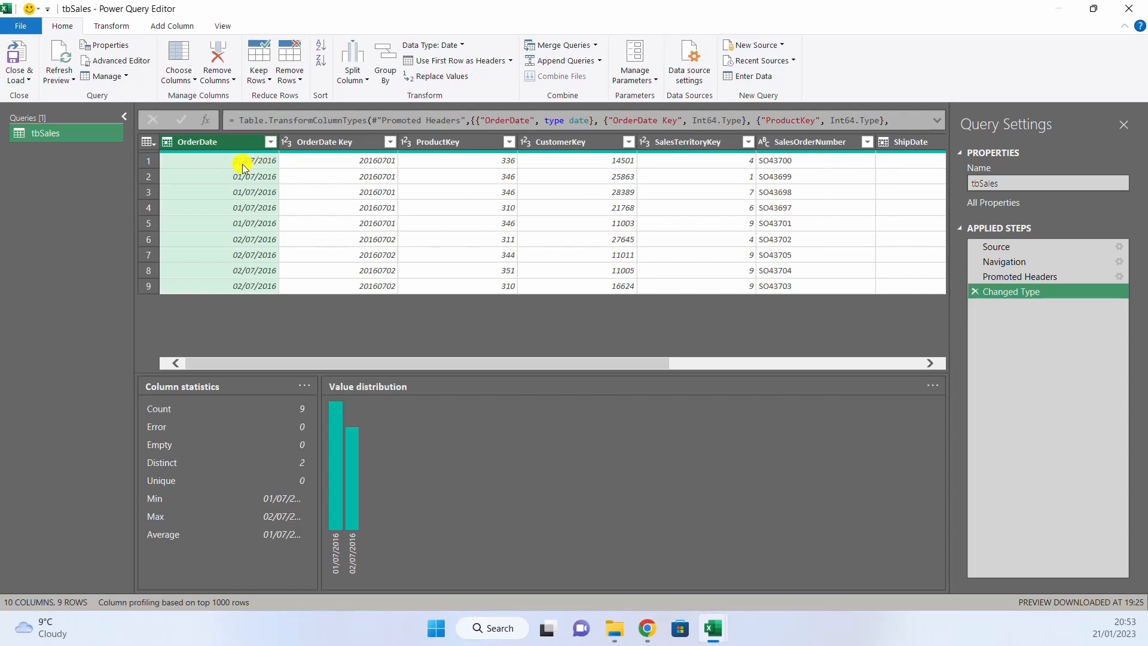
click(352, 78)
click(392, 98)
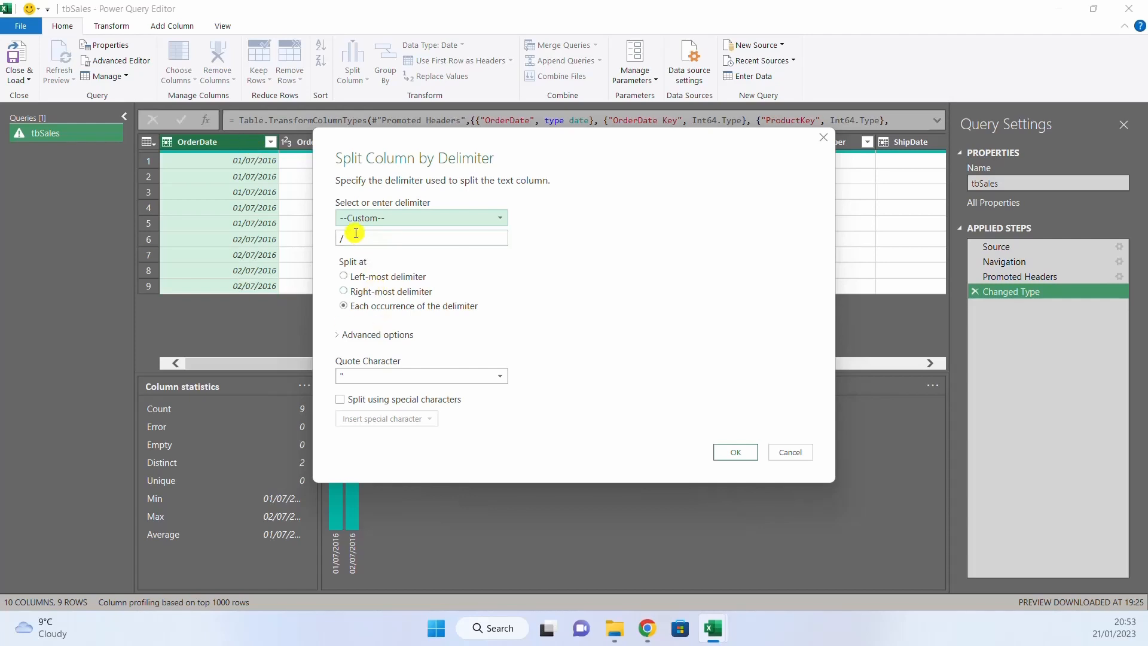
click(350, 239)
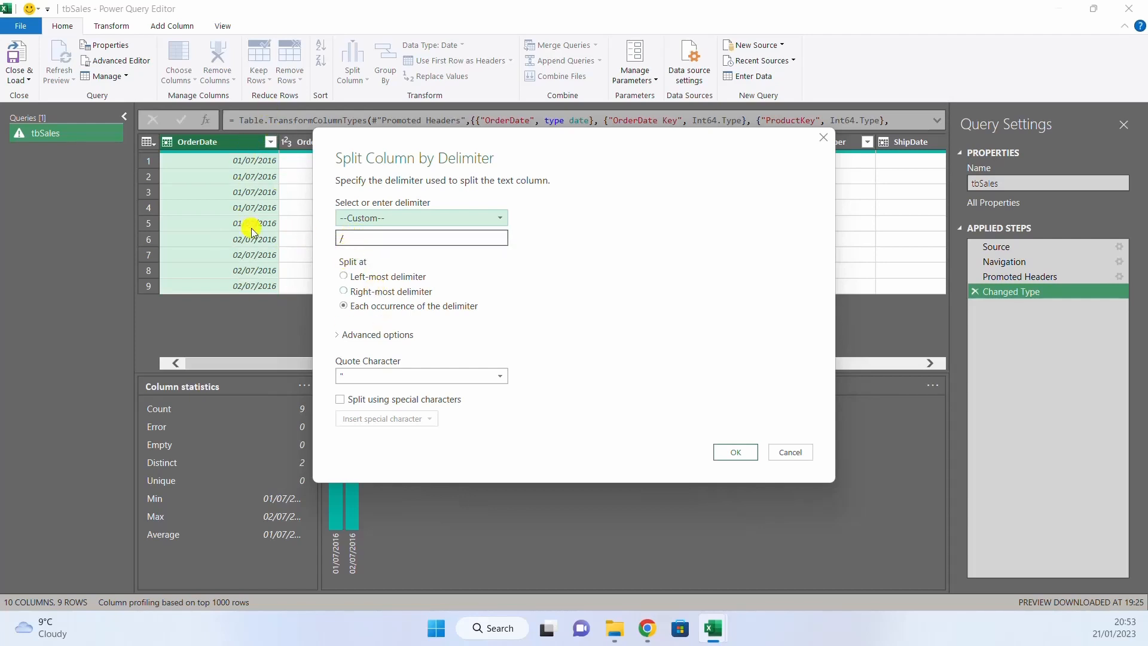
click(736, 452)
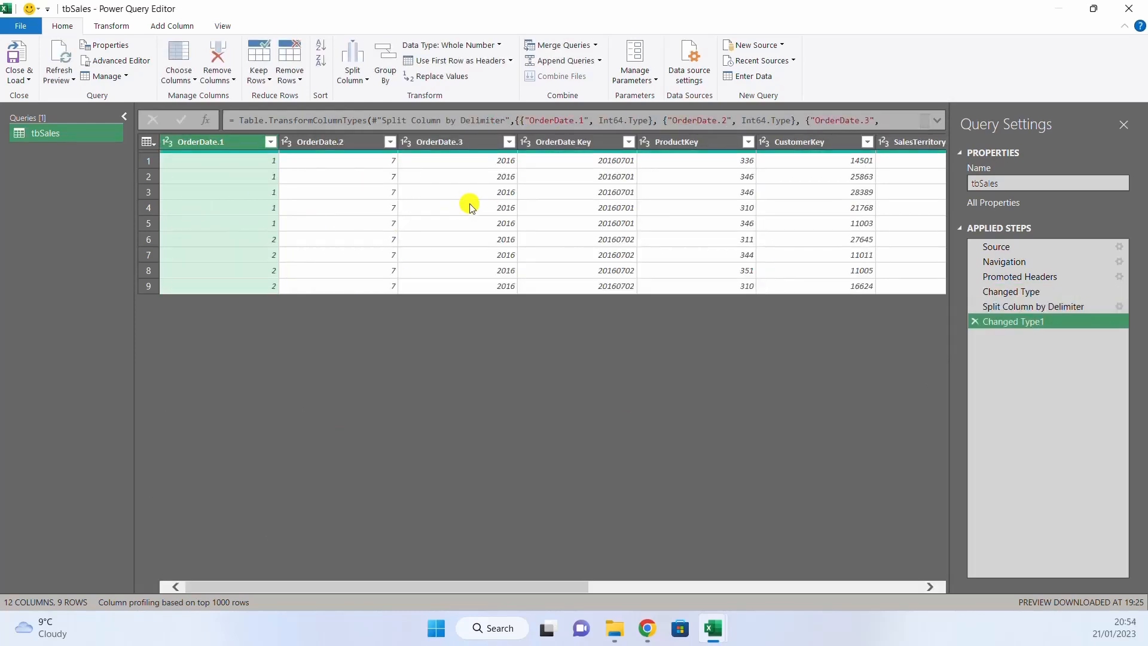
Delete the Changed Type1 and Split Column by Delimiter steps from the tbSales query
click(974, 322)
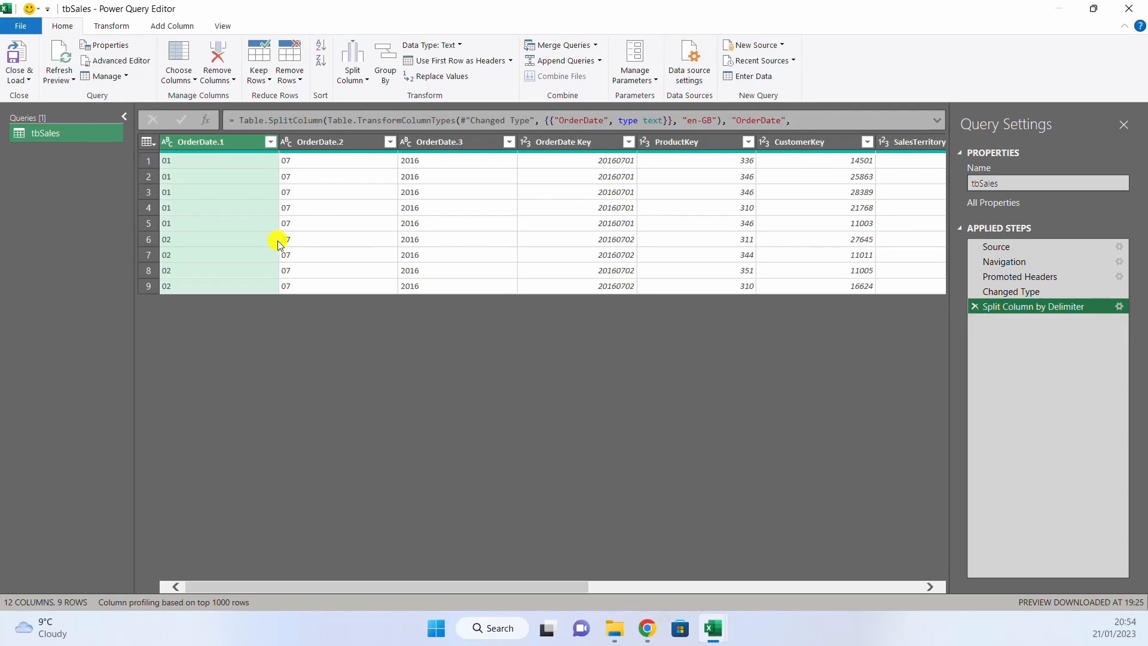
click(973, 306)
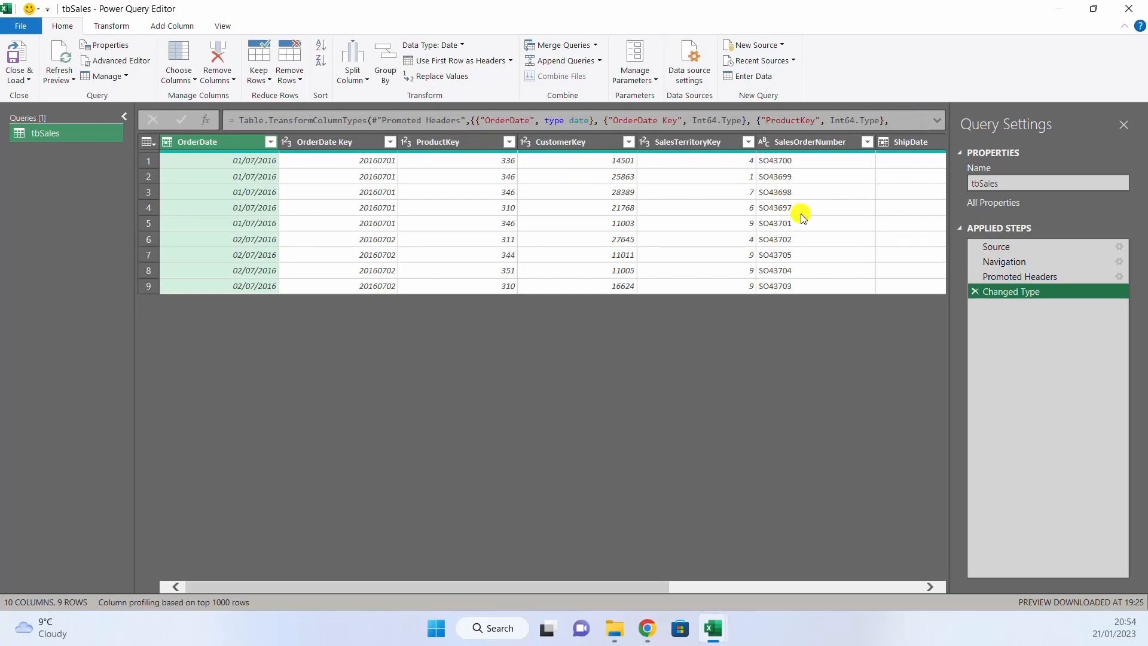
Group the rows by SalesTerritoryKey with a Count Rows column named Count, and delete the Grouped Rows step
click(678, 144)
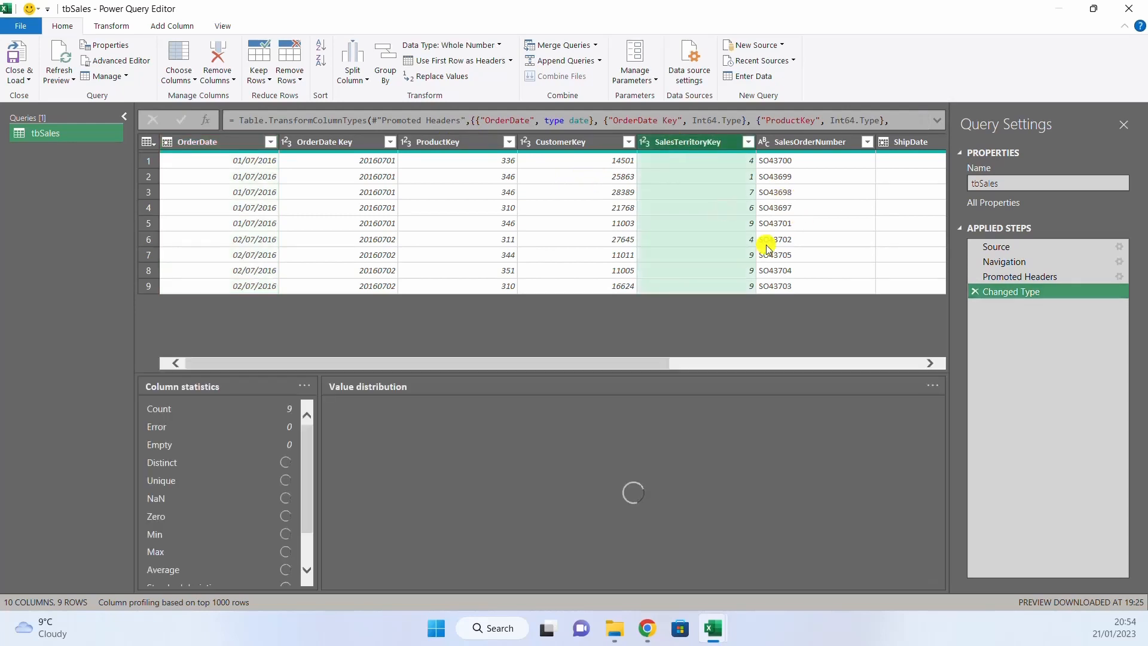
drag(597, 363, 891, 370)
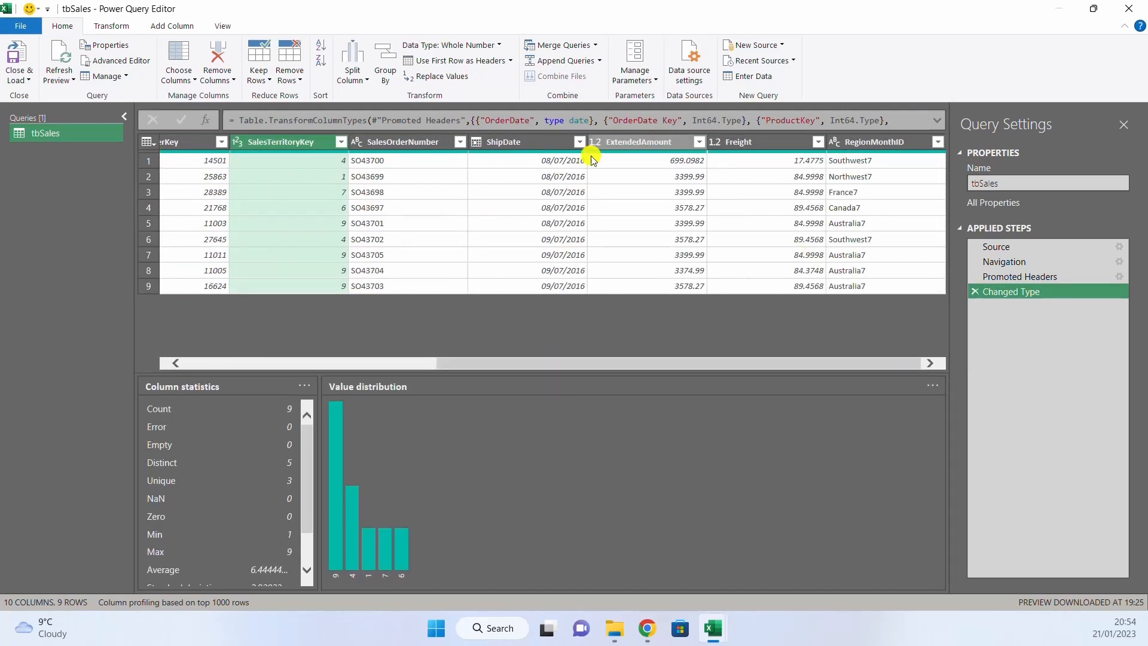
drag(705, 366, 431, 362)
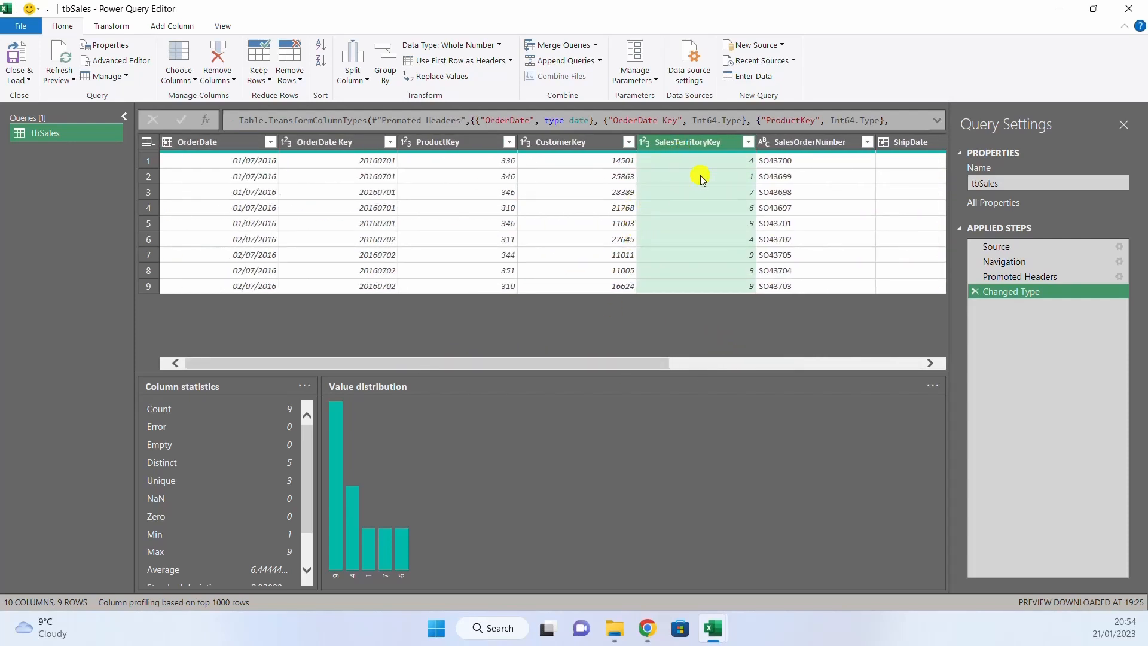
click(387, 76)
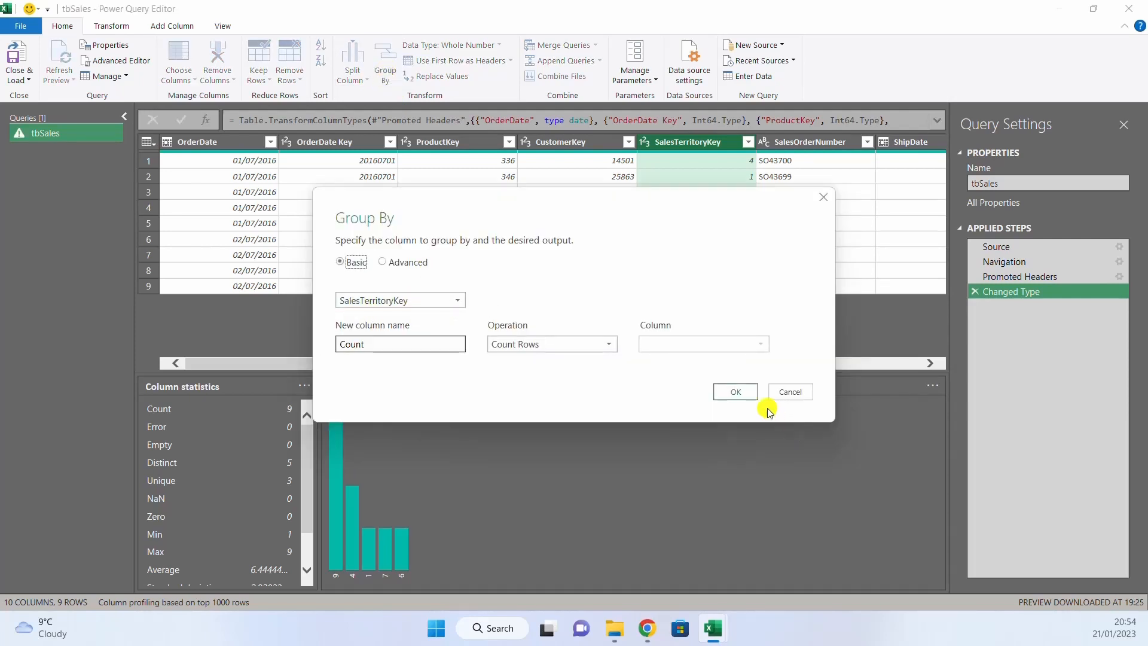
click(739, 386)
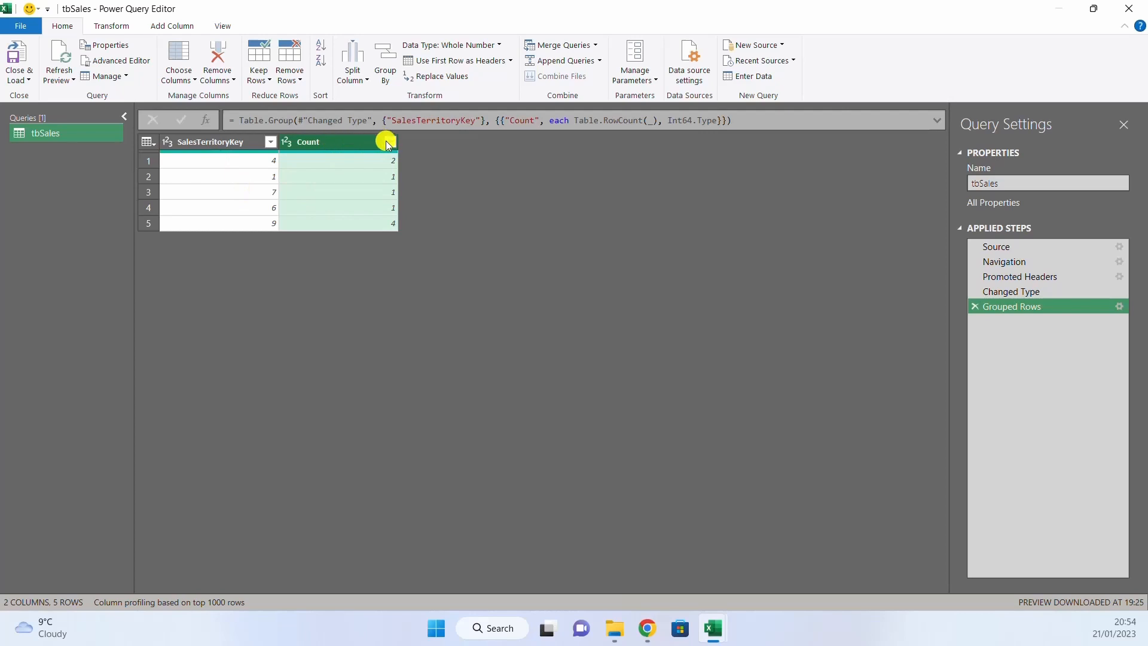
click(974, 306)
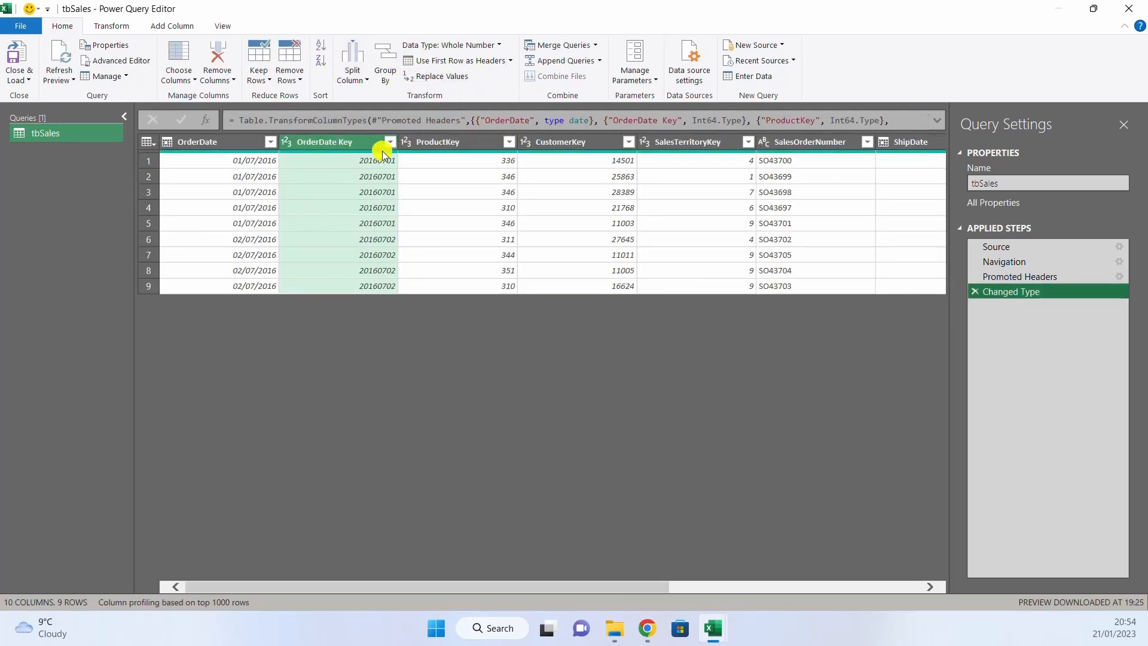
Try grouping by SalesTerritoryKey with a Sum of OrderDate in a column named Count, and delete that grouping
click(694, 147)
click(384, 64)
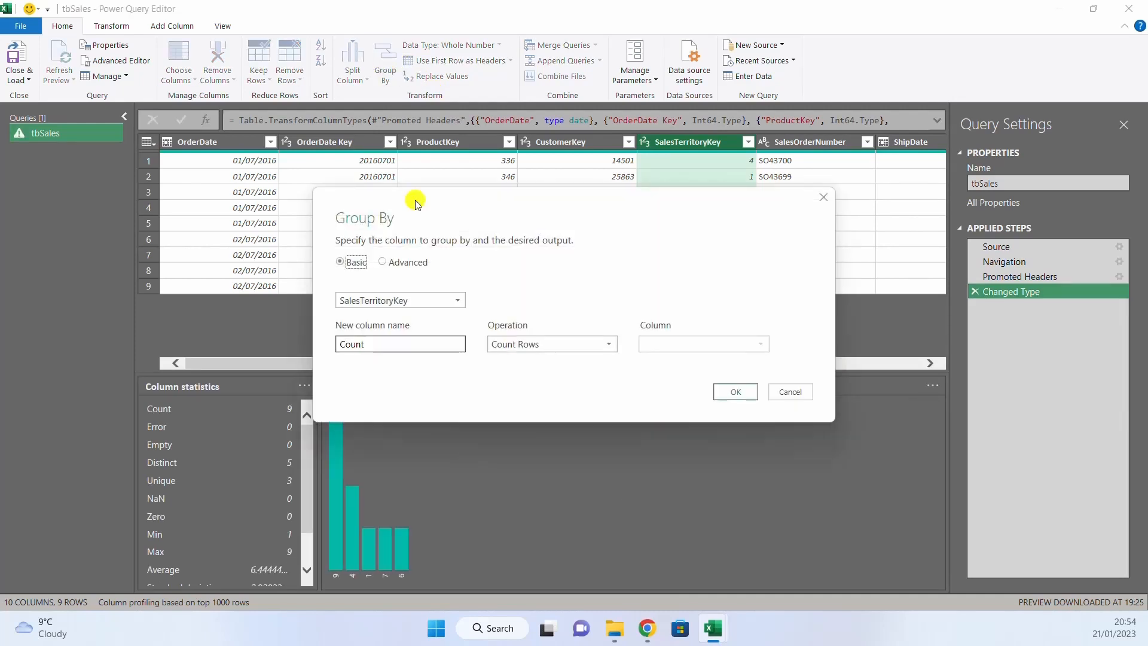
click(388, 345)
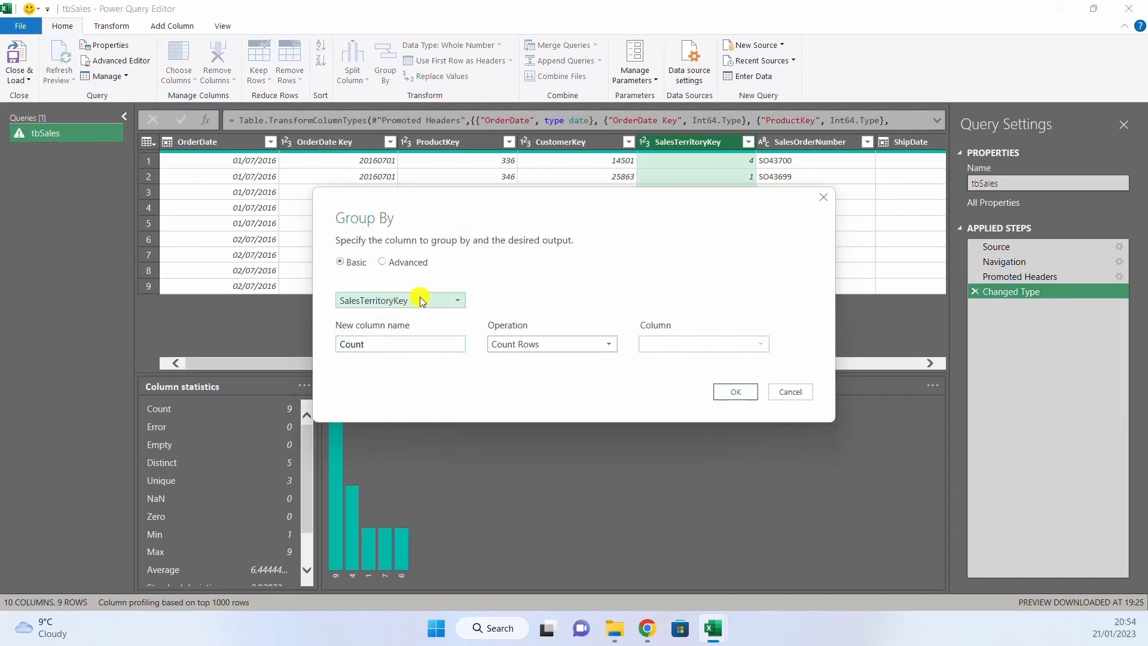
click(557, 353)
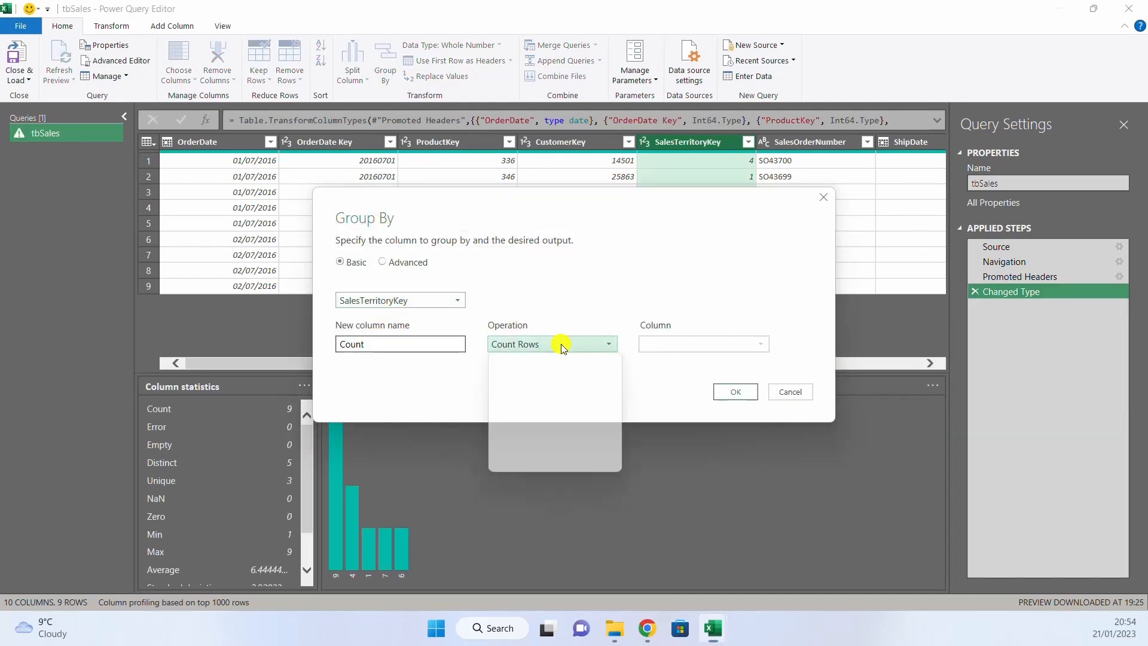
click(543, 359)
click(736, 392)
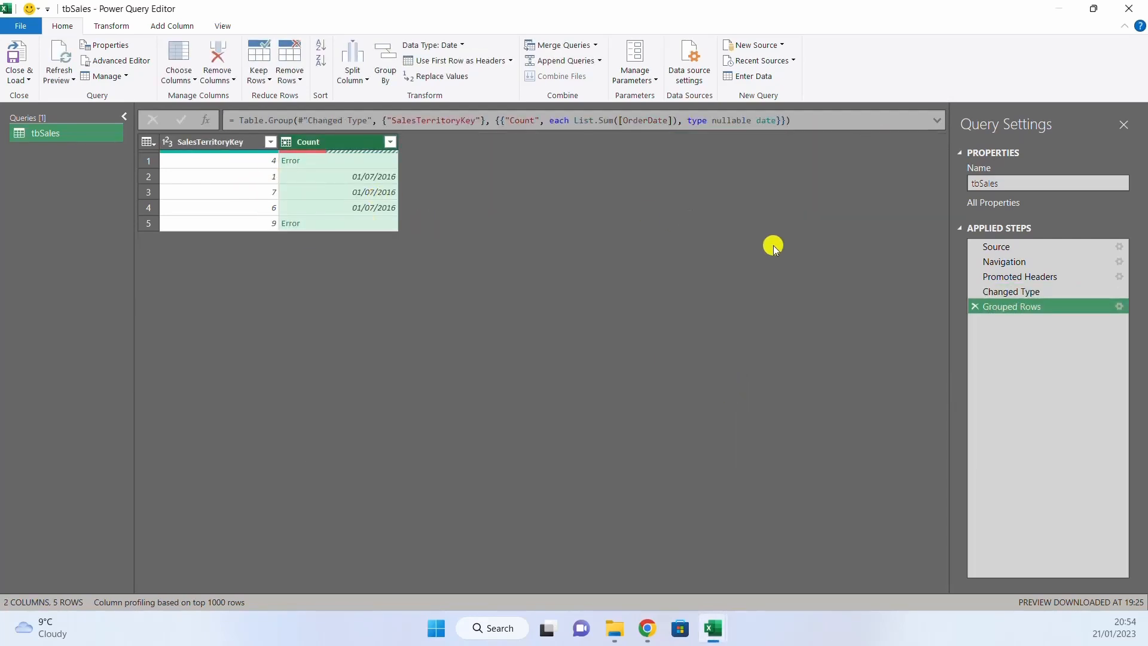
click(975, 307)
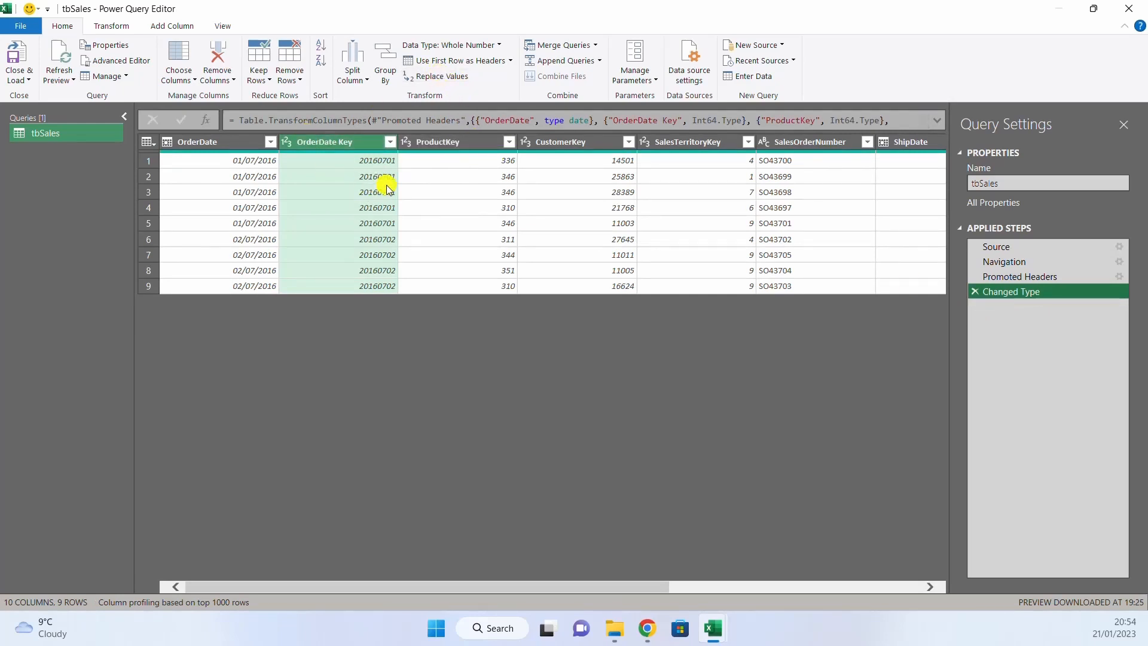
Review the data type choices for the ProductKey column and the first-row header options
click(465, 142)
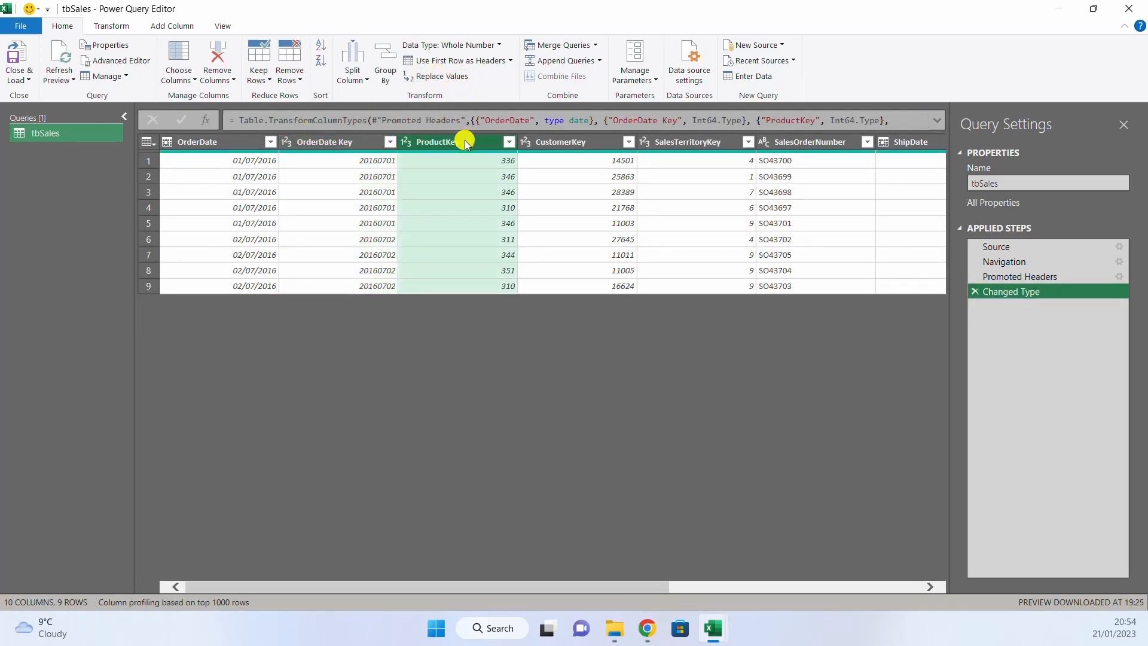
click(490, 48)
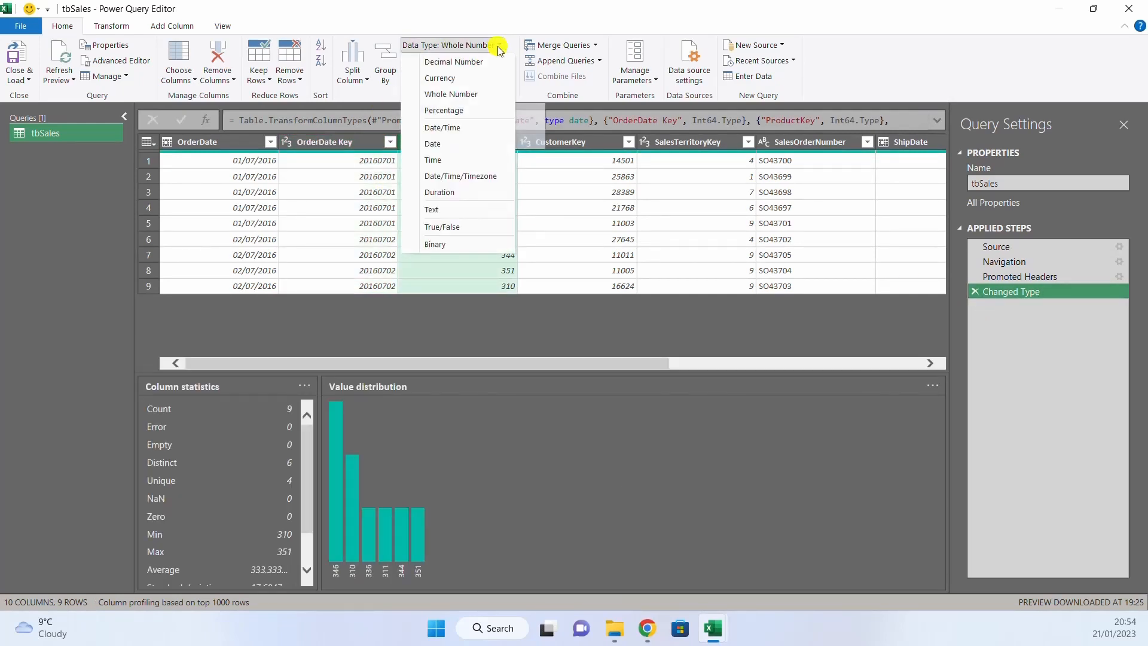
click(451, 5)
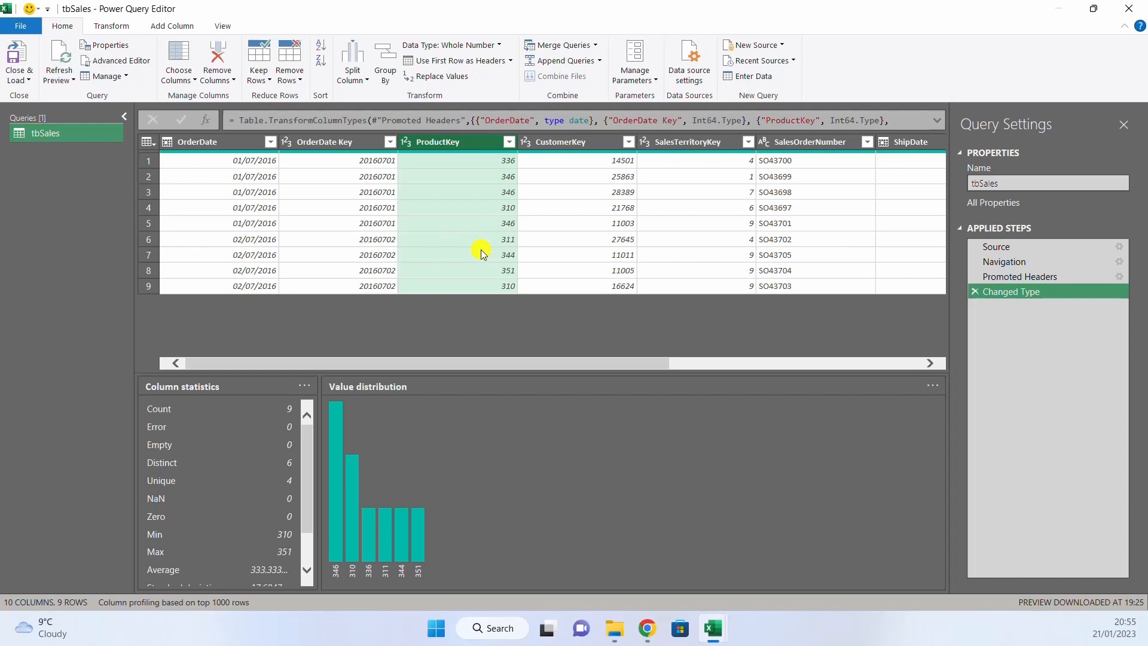
click(510, 61)
click(473, 5)
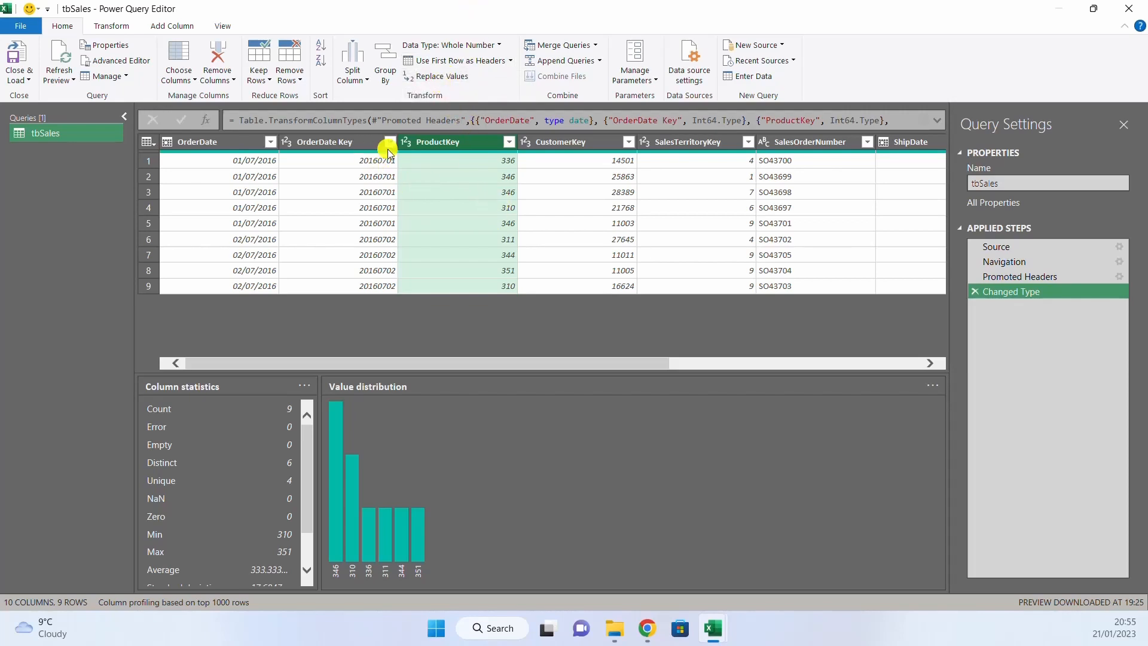
Replace "SO" with "AT" in the SalesOrderNumber column, and delete the Replaced Value step
click(251, 143)
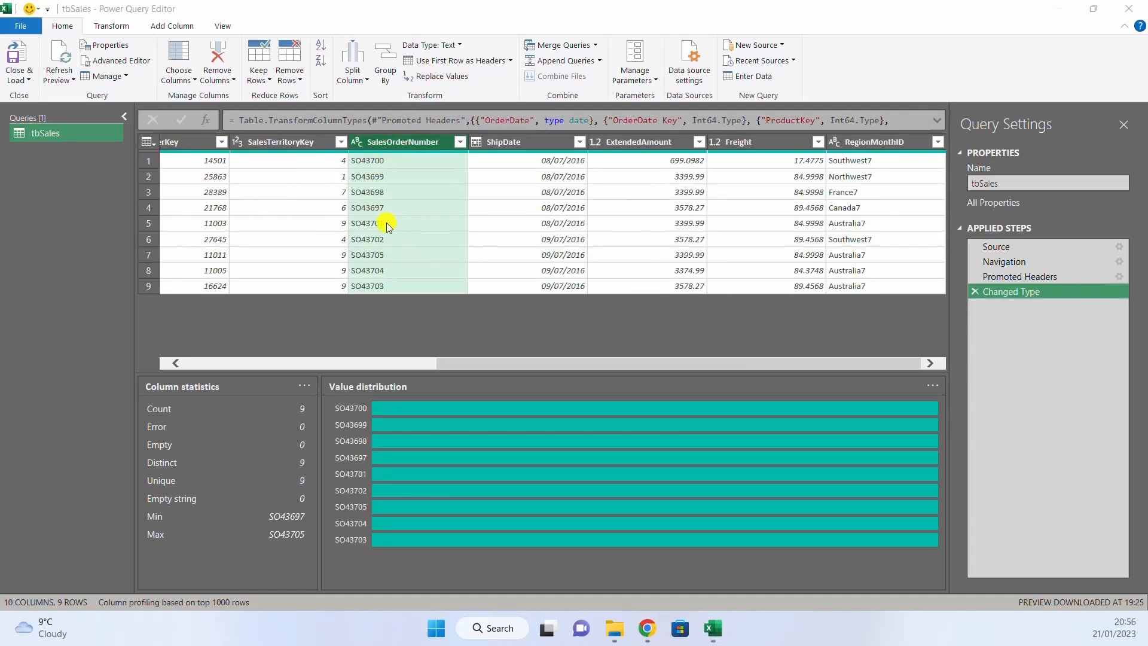
click(454, 77)
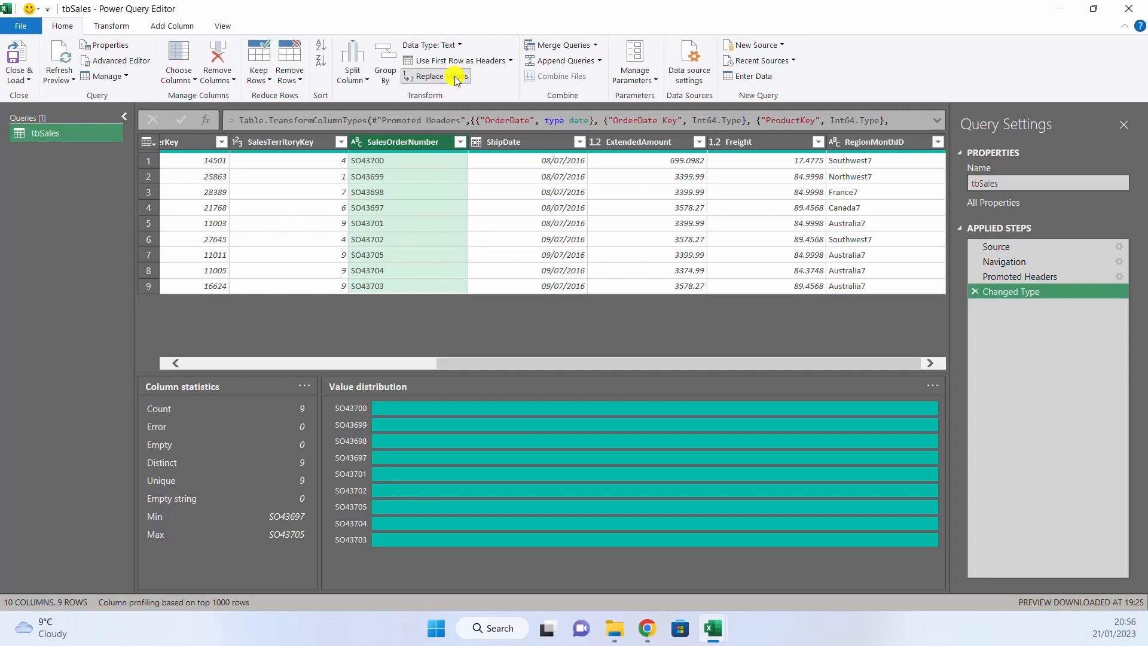
drag(443, 218, 568, 231)
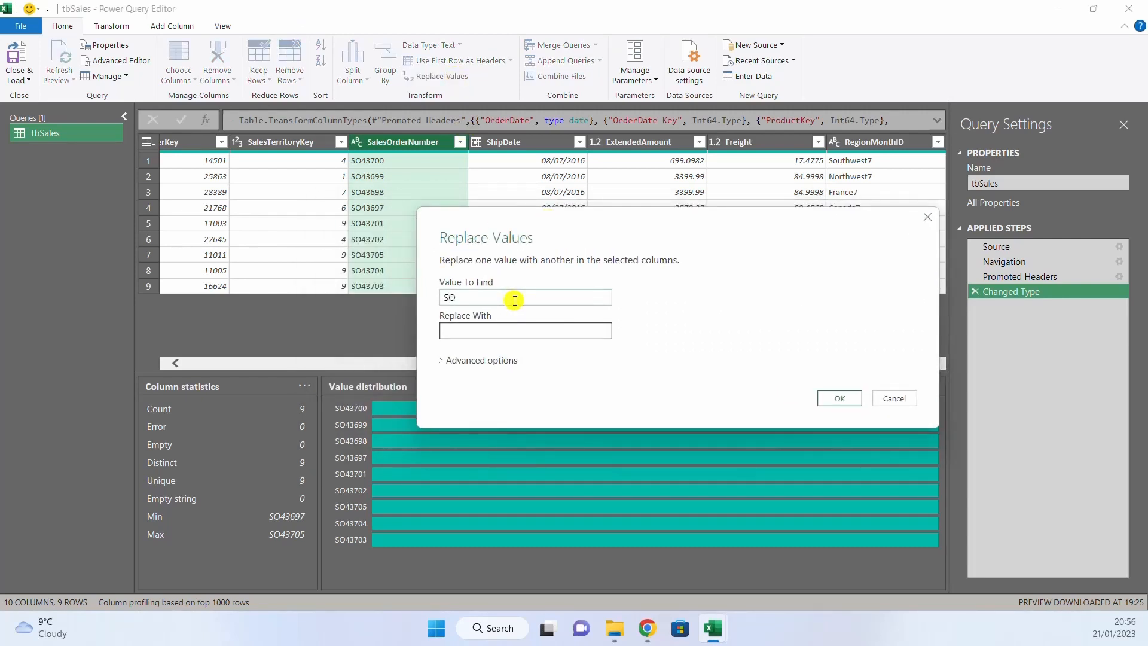
click(503, 332)
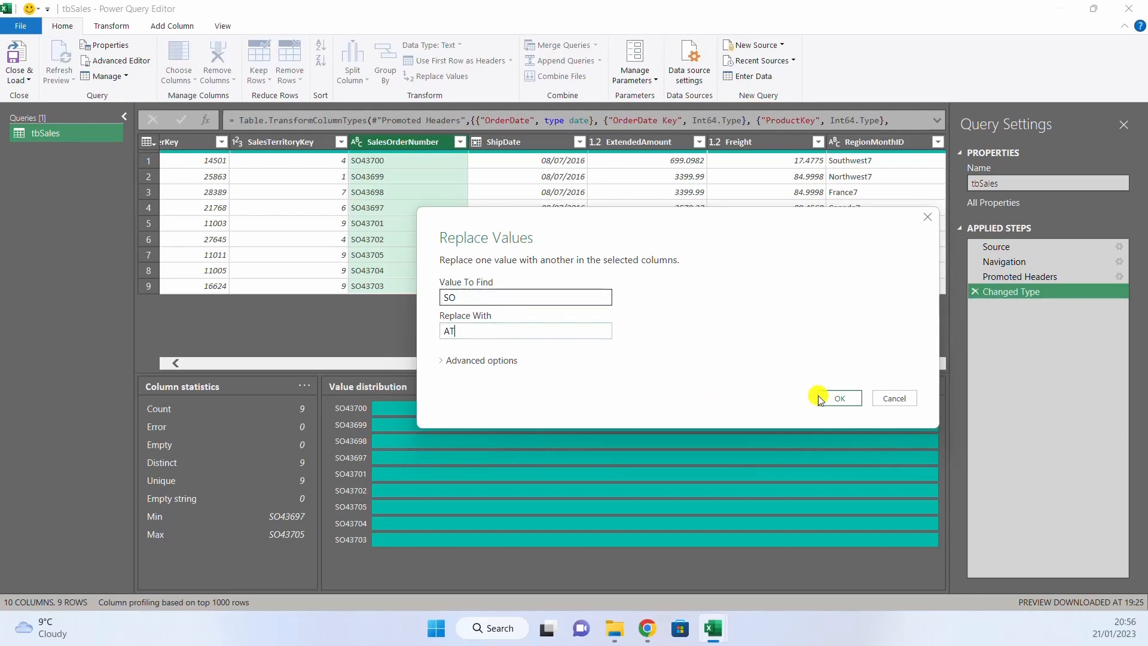
click(833, 397)
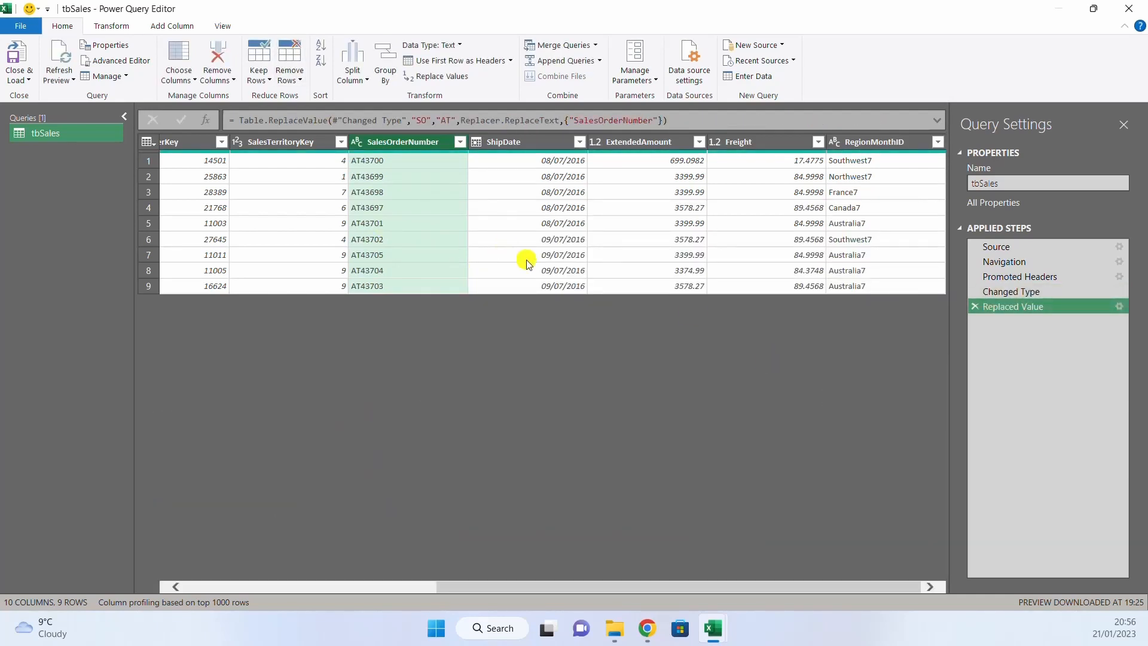
click(974, 306)
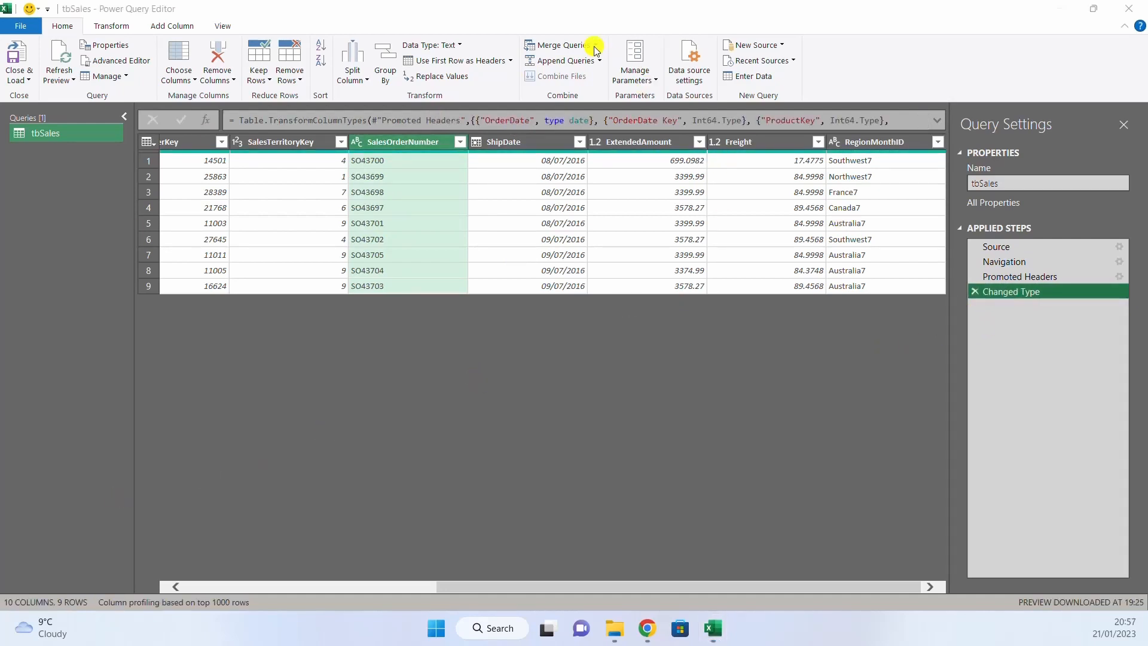
Review the available options for merging and appending queries
click(597, 48)
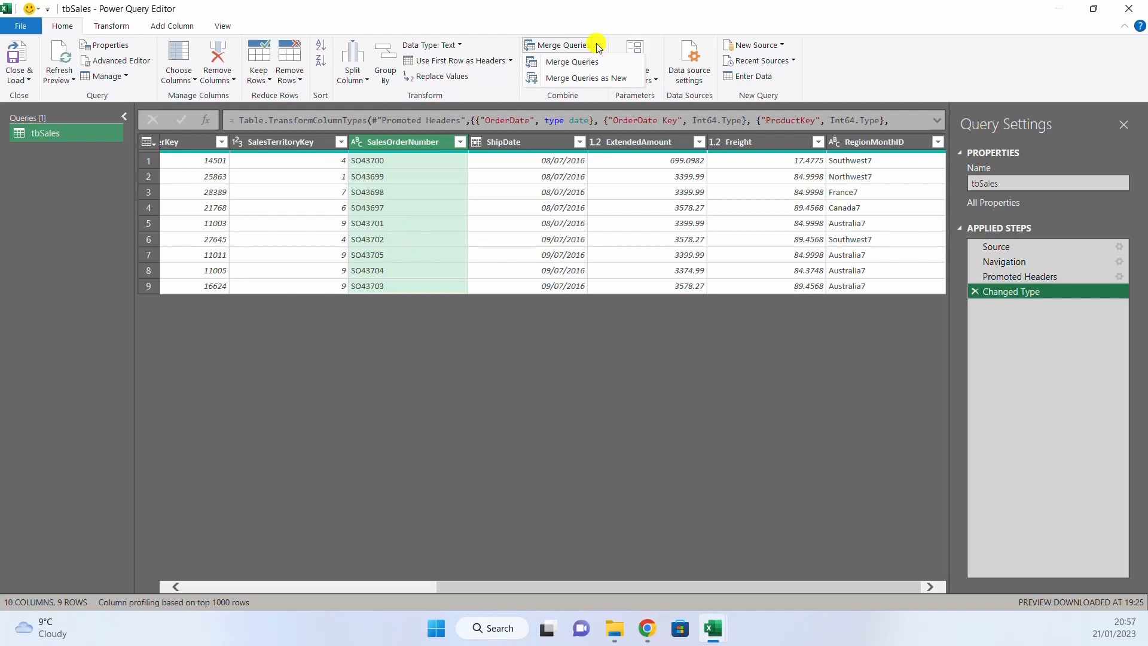
click(597, 16)
click(598, 62)
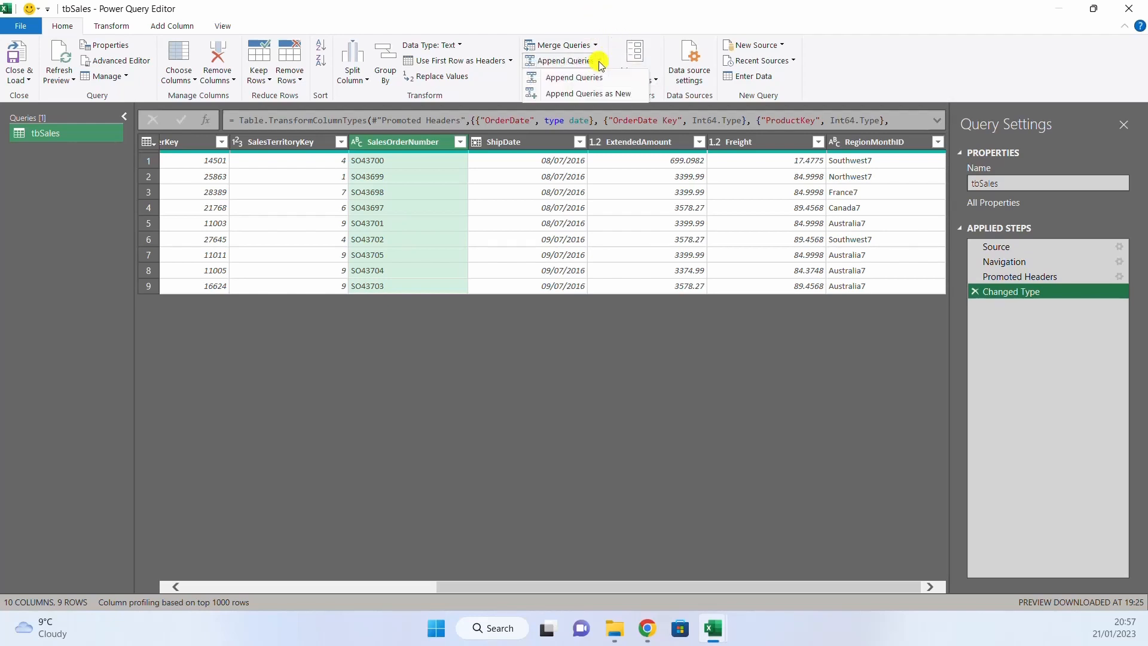
click(606, 9)
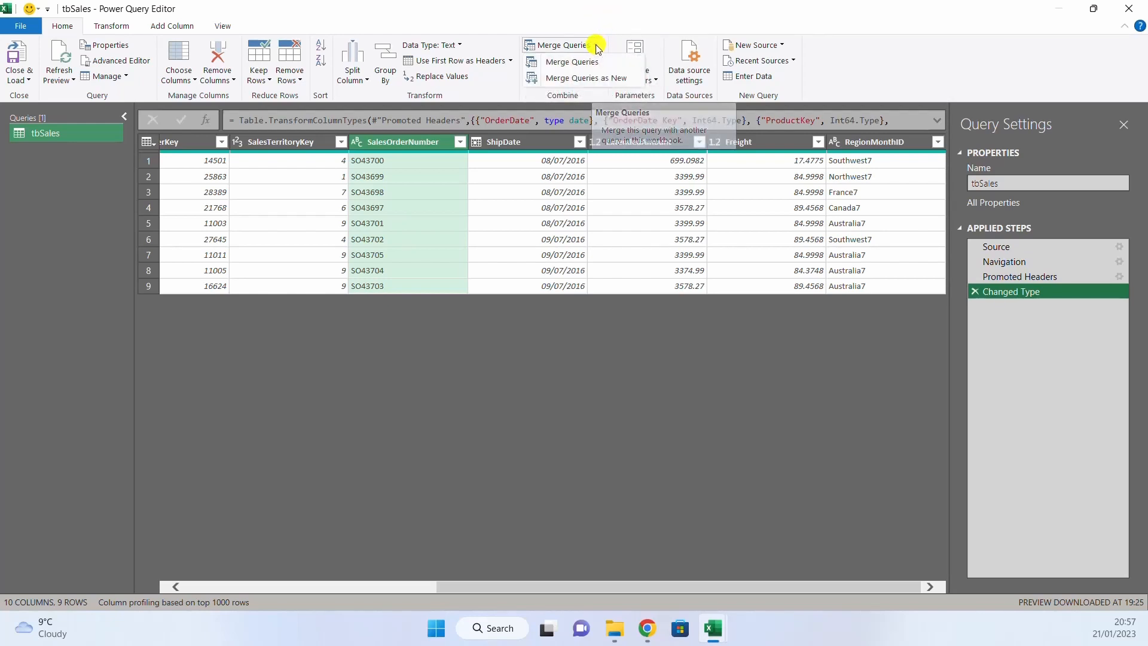
Set up a Left Outer merge of tbSales with itself, matched on SalesTerritoryKey, and cancel it
click(597, 46)
click(600, 63)
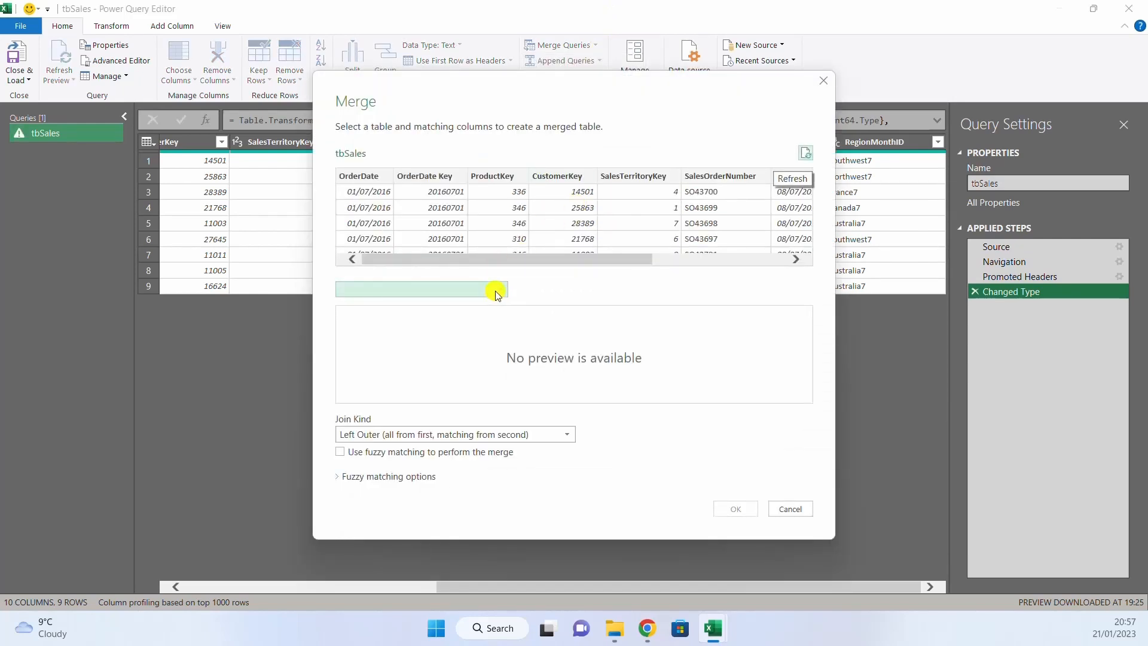
click(494, 288)
click(457, 305)
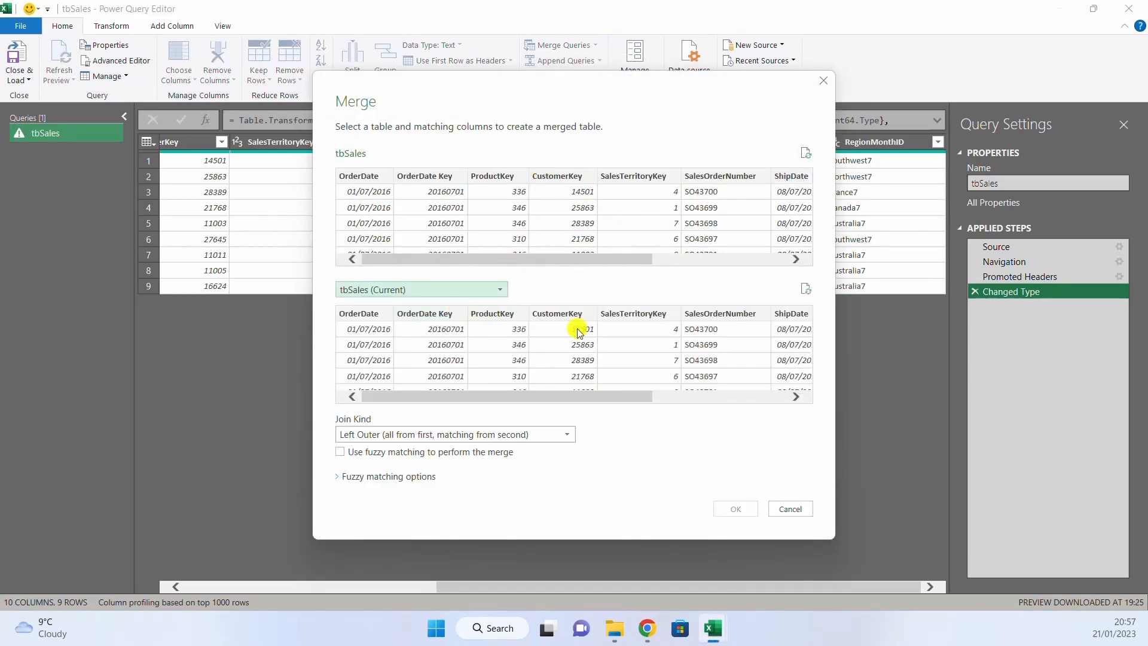
click(646, 177)
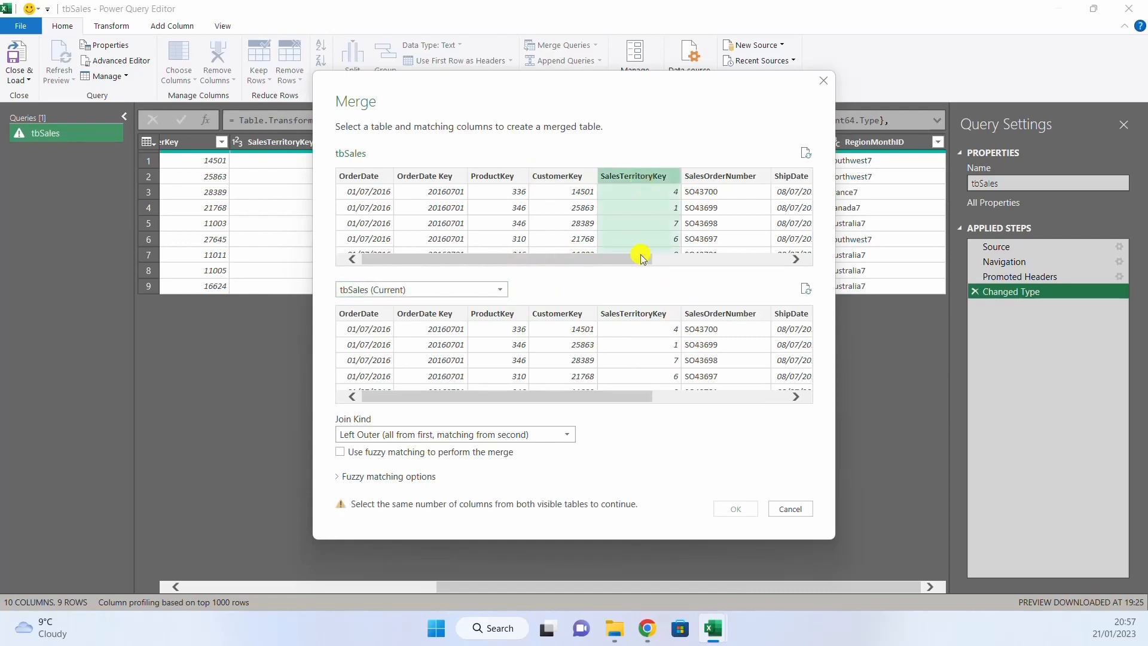
click(647, 314)
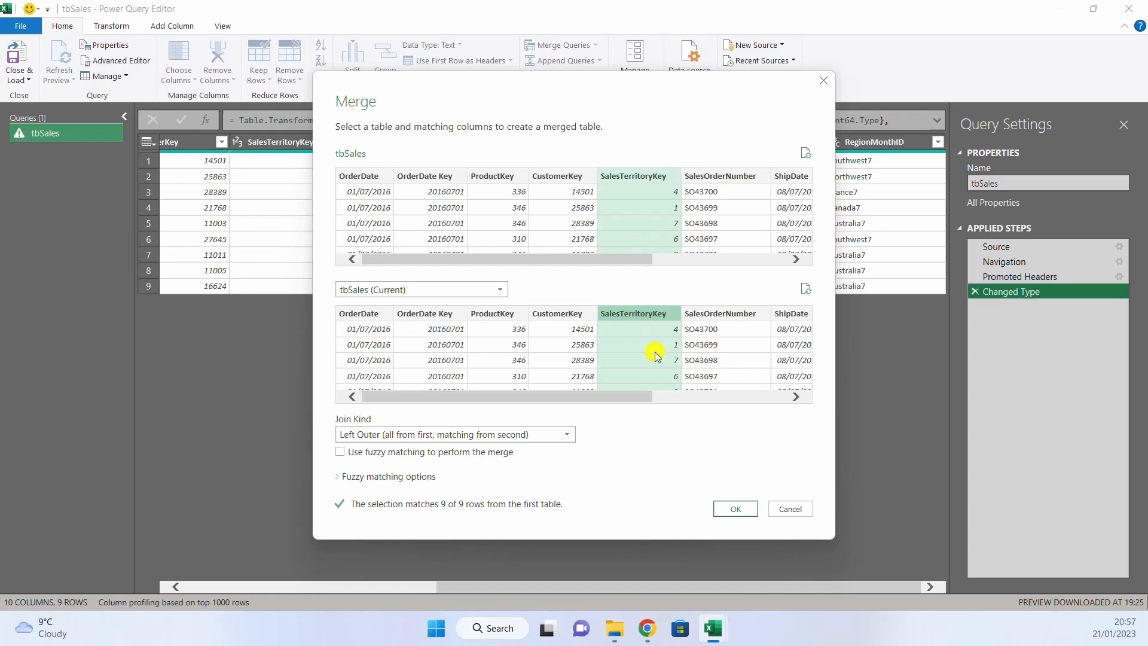
click(792, 507)
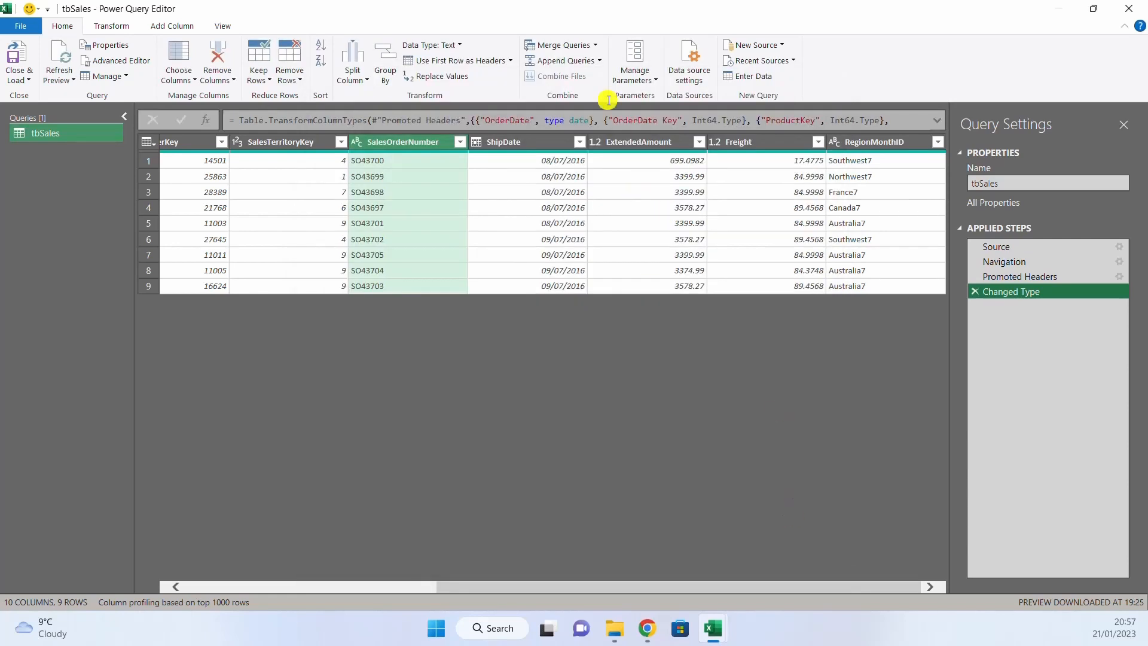
Set up a two-table append of tbSales (Current) to the query, and cancel it
click(600, 61)
click(583, 77)
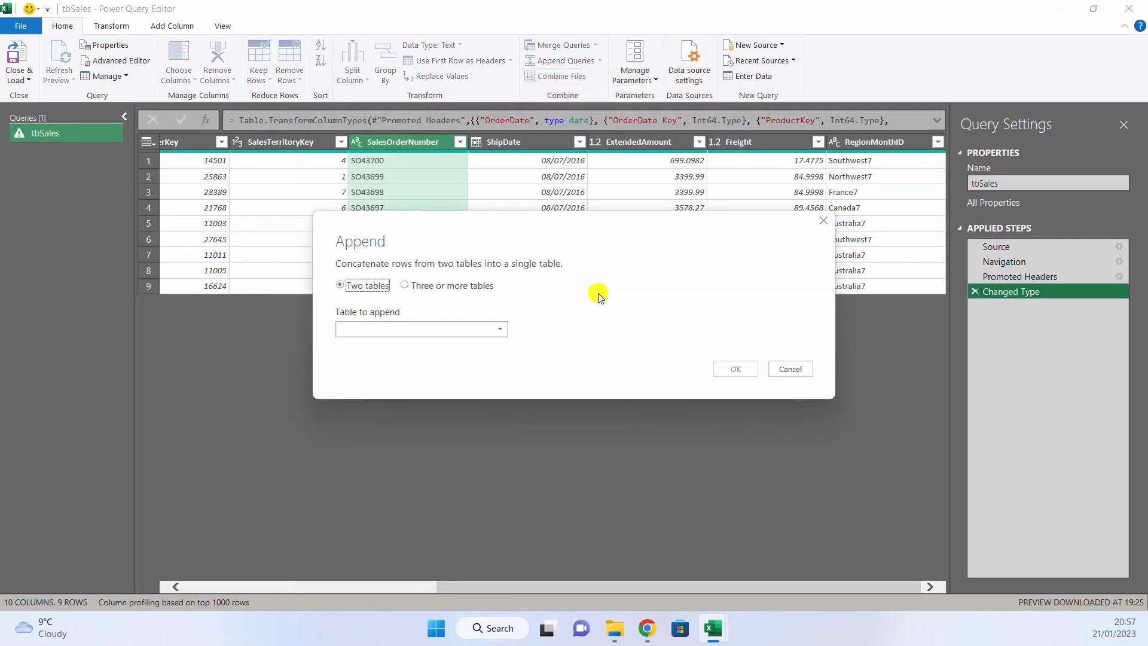
click(491, 326)
click(449, 351)
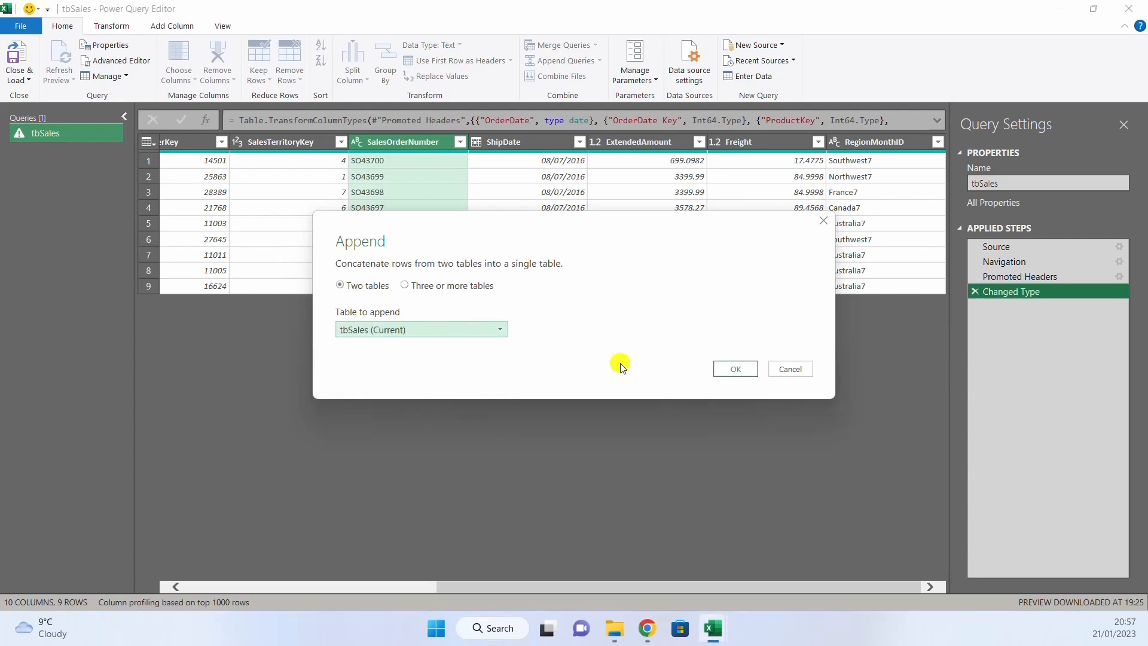
click(786, 367)
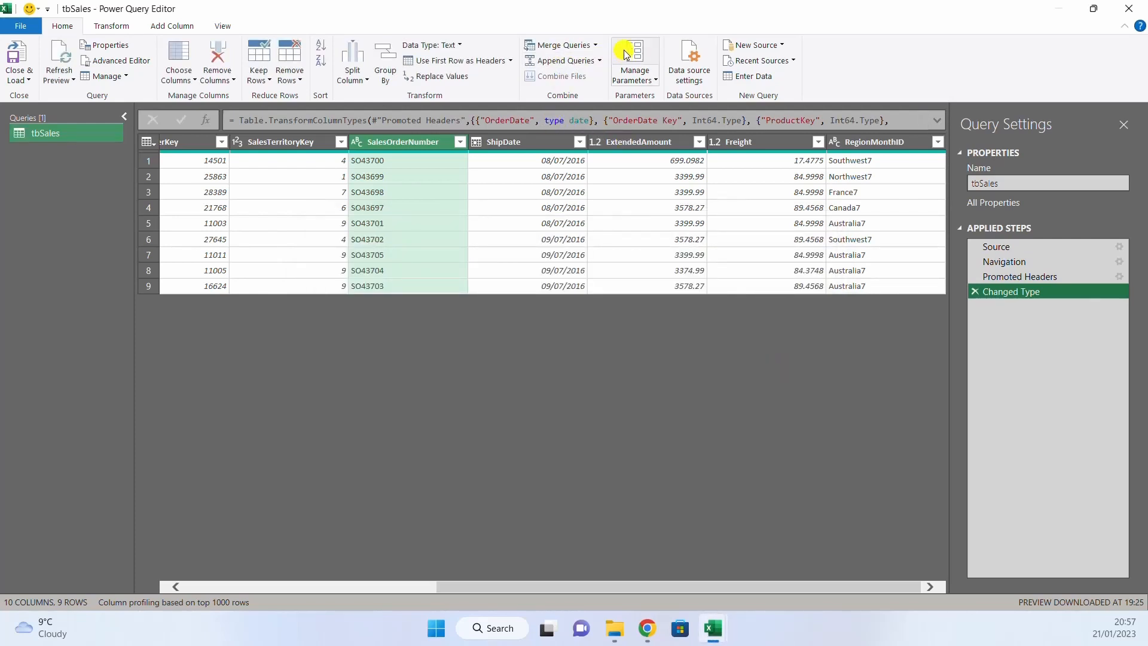
Review the parameter management options and open the data source settings for the current workbook
click(655, 81)
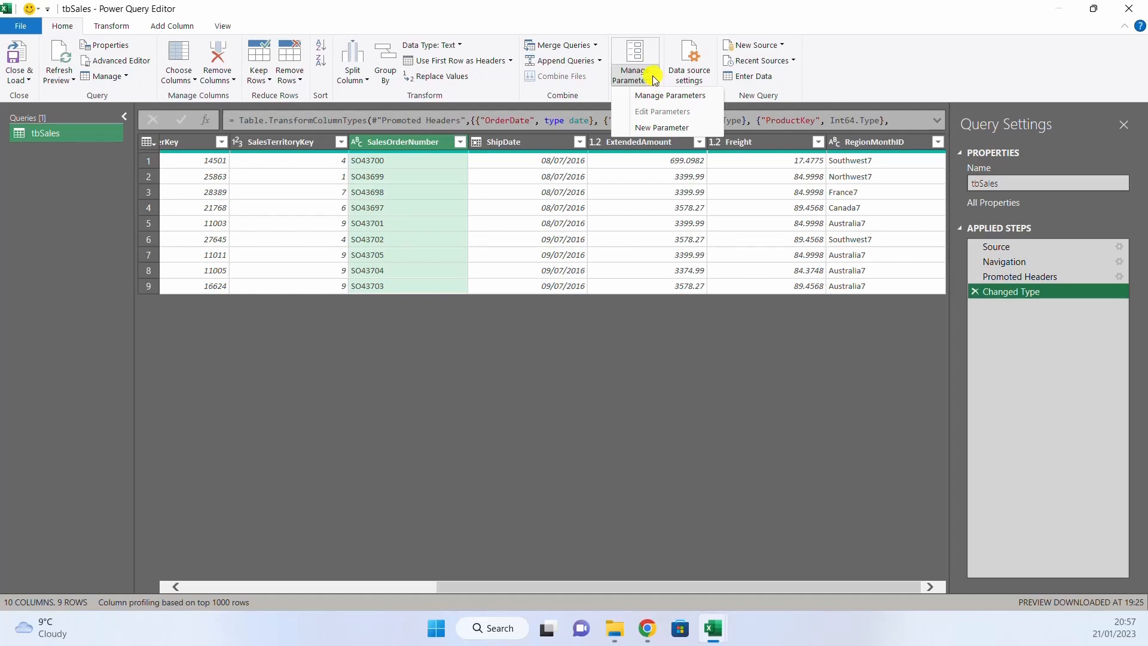
click(687, 71)
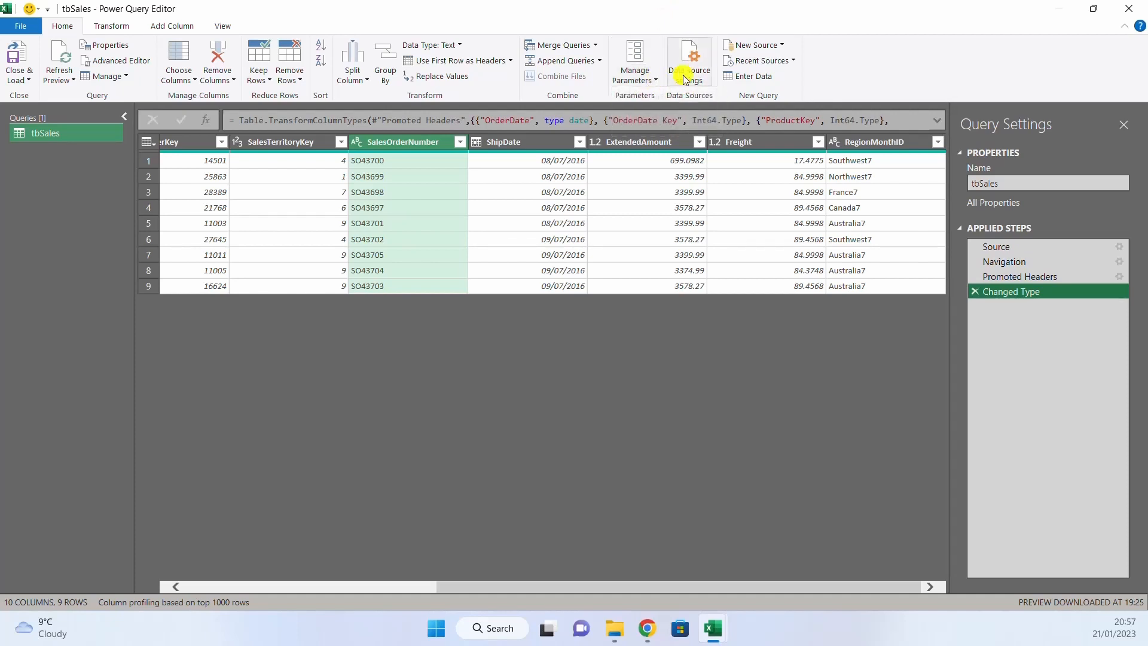
click(690, 67)
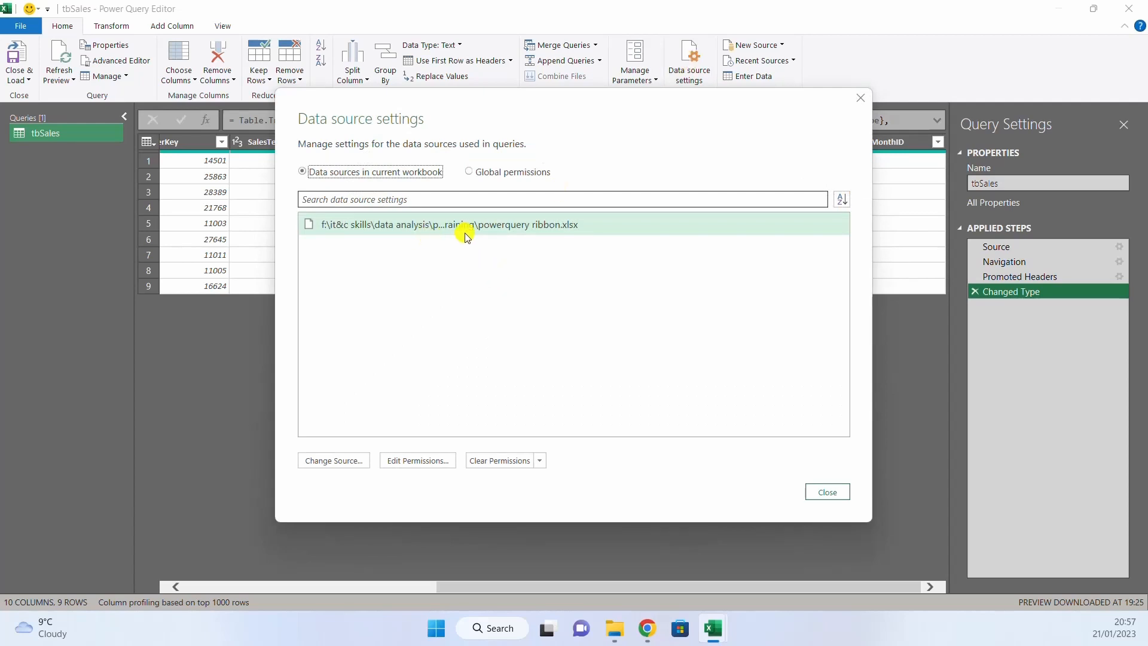
Close the data source settings, enter 645 and 5454 in Column1 and 545360.20 in Column2 of a new manual table, and discard it
click(860, 101)
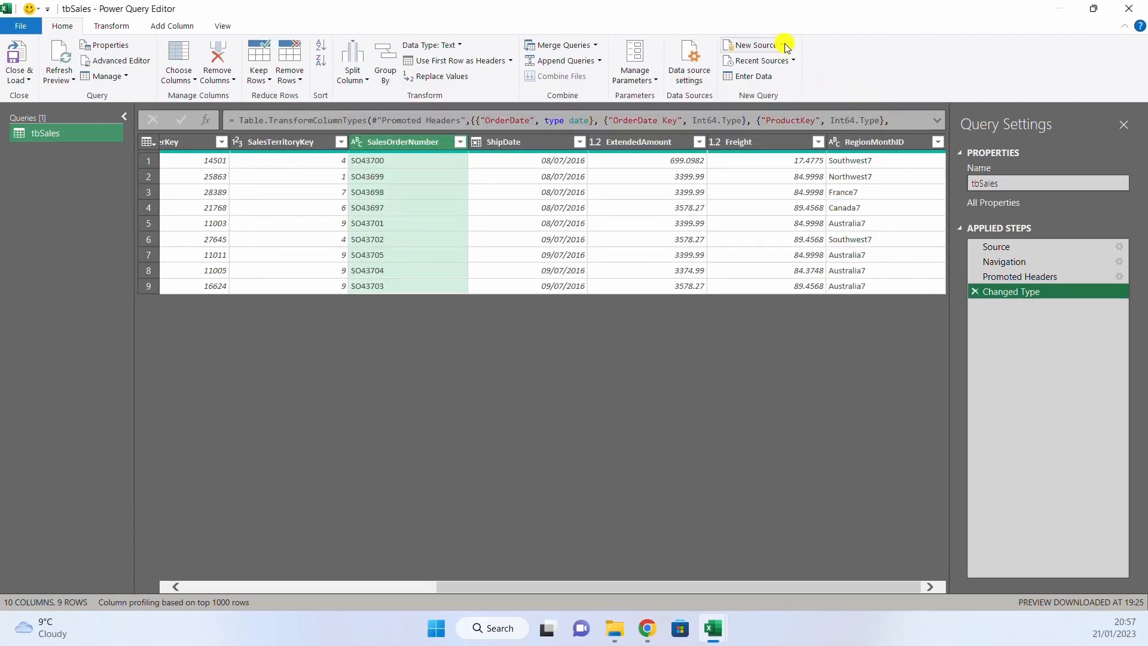
click(757, 83)
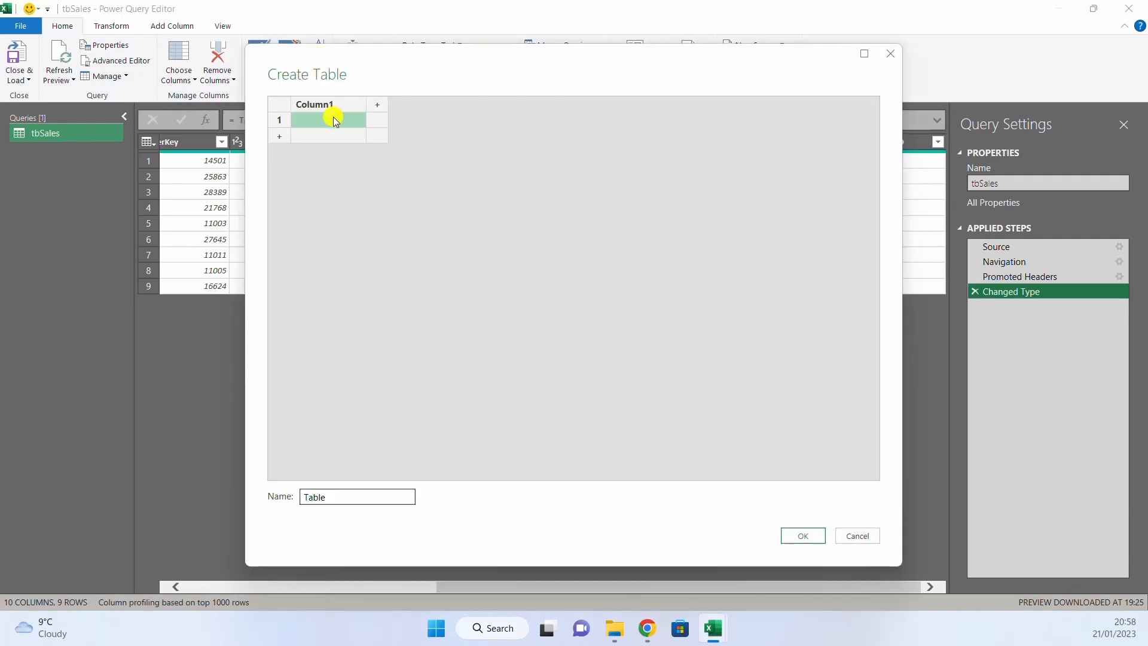
text(645)
key(Return)
text(5454)
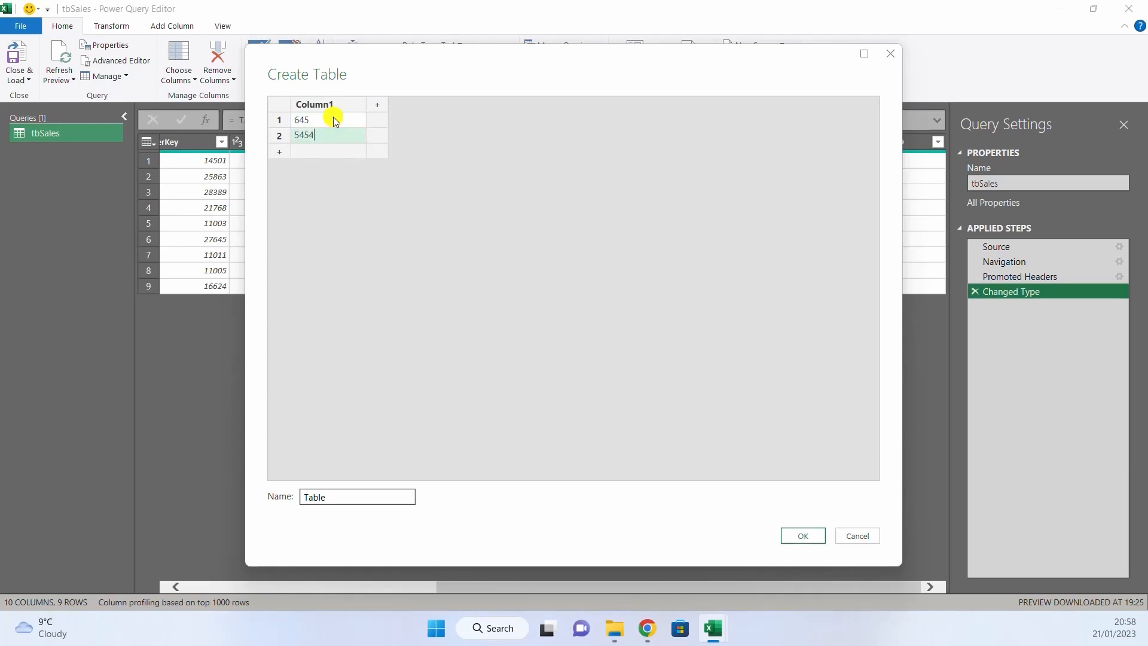
key(Return)
click(377, 105)
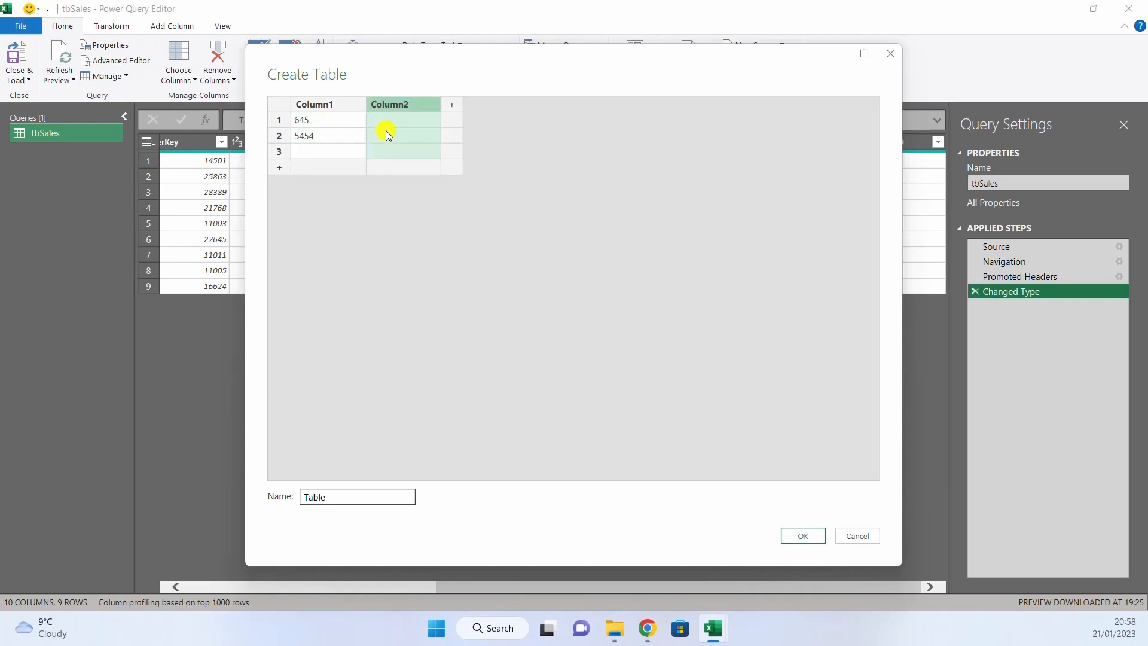
click(392, 120)
text(545360.20)
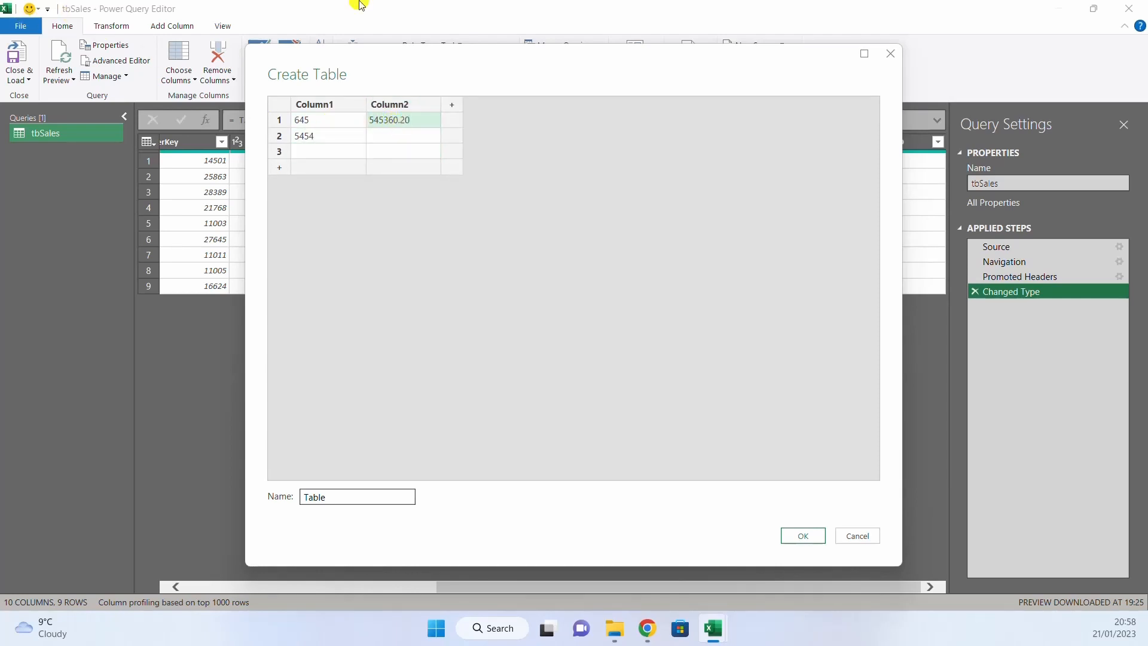
key(Escape)
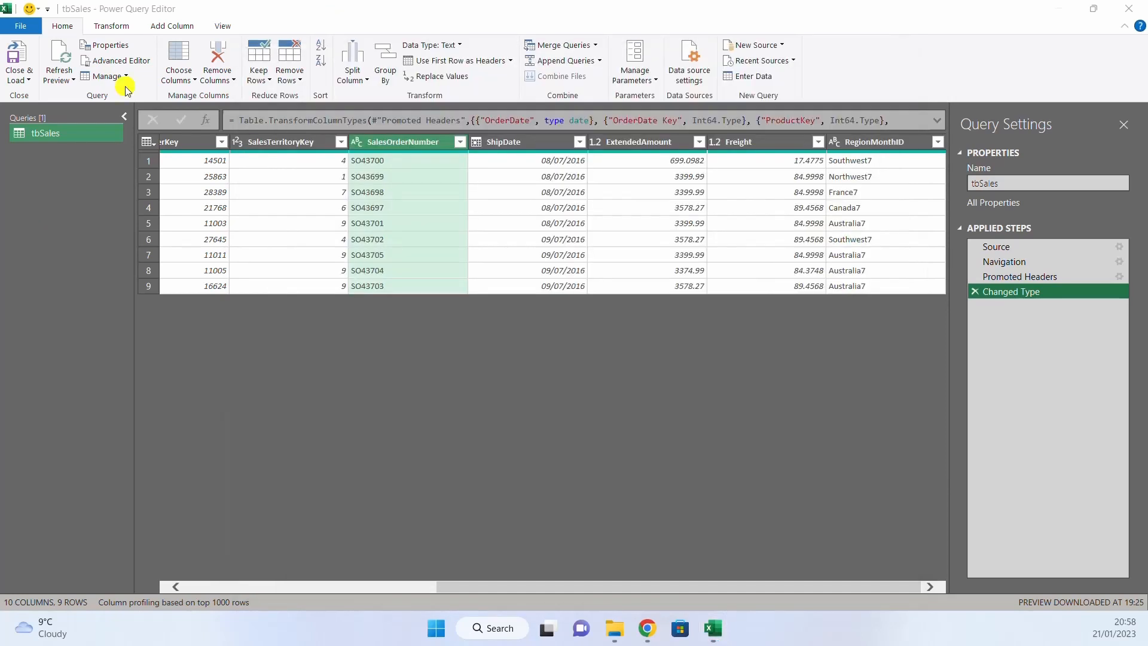
Try transposing the tbSales table and counting its rows, deleting each resulting applied step
click(129, 27)
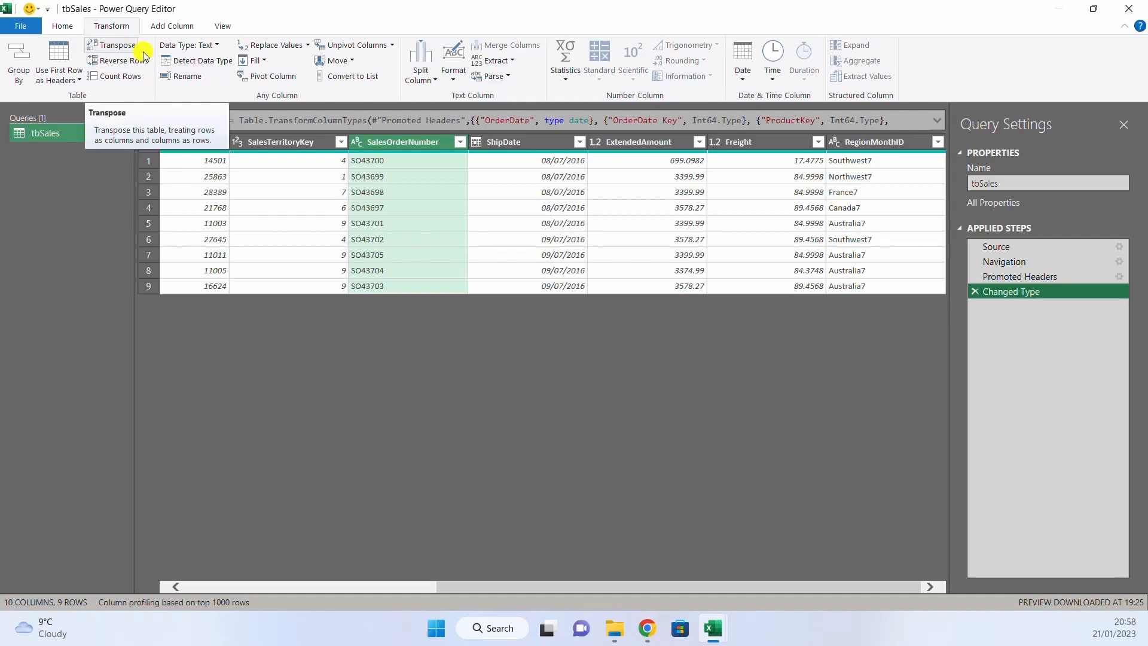
click(415, 583)
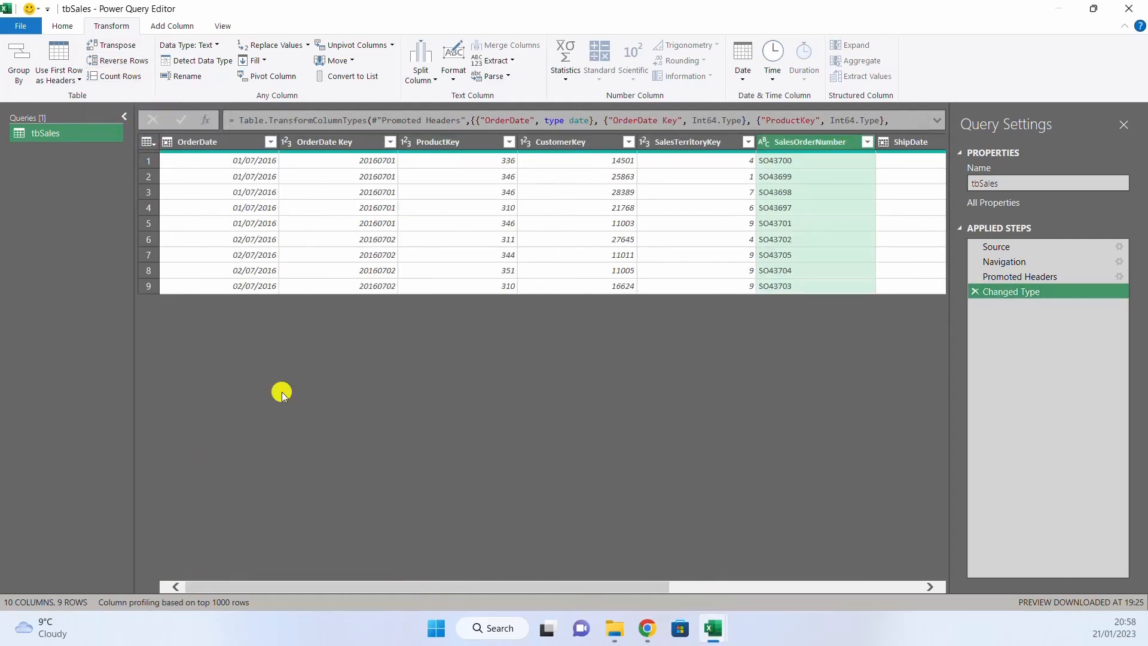
click(245, 144)
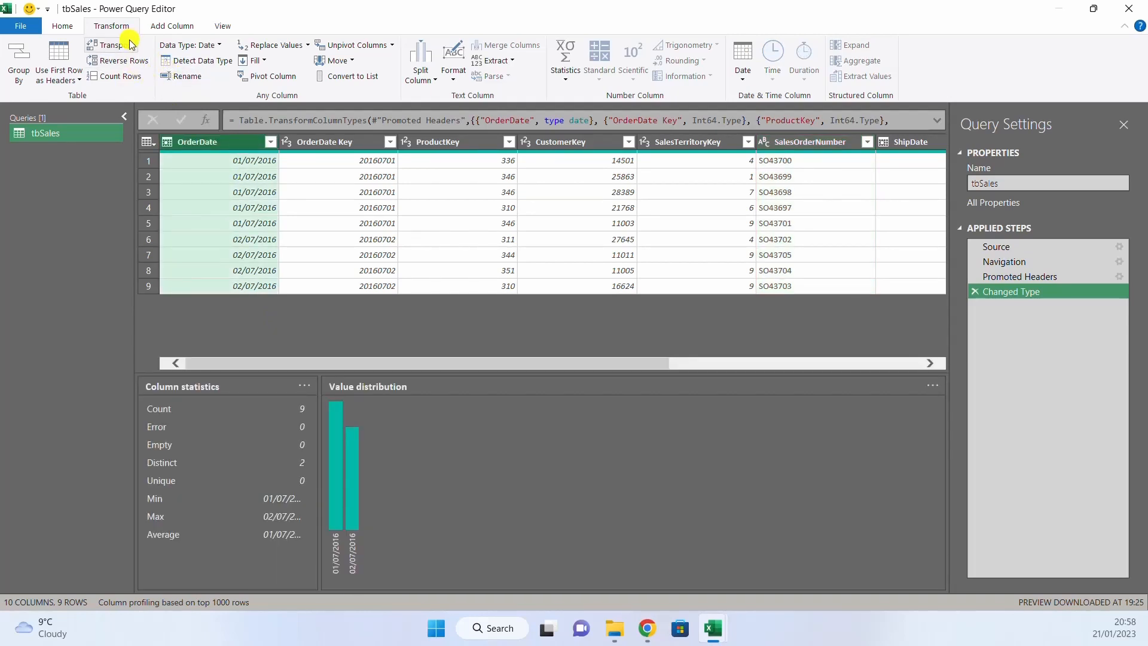
click(111, 45)
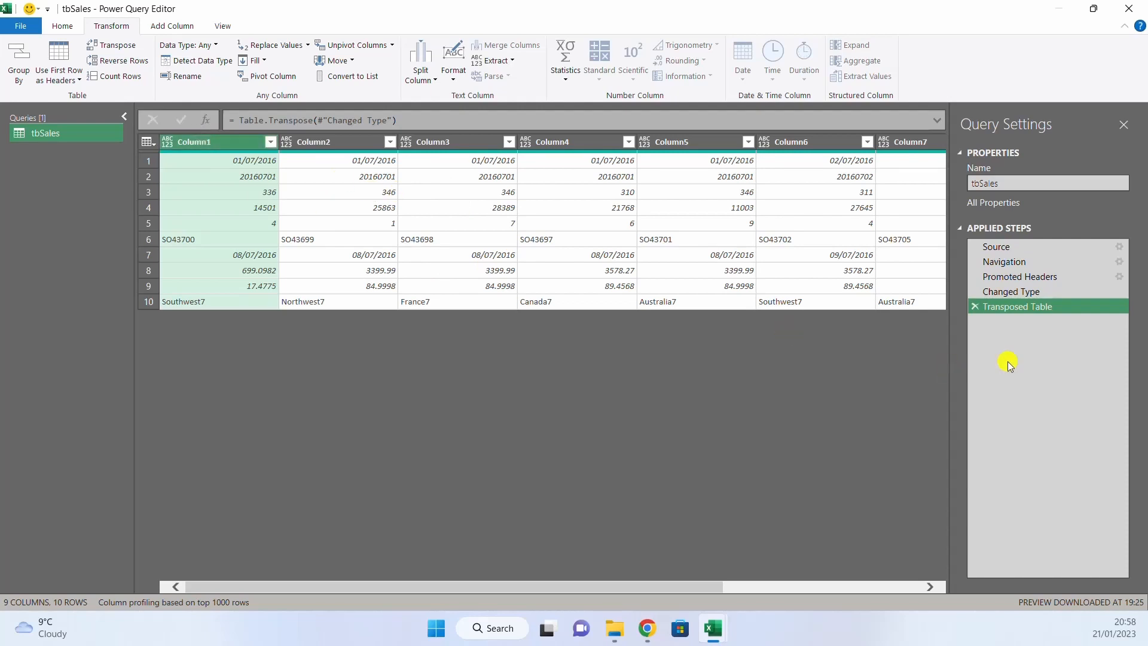
click(975, 306)
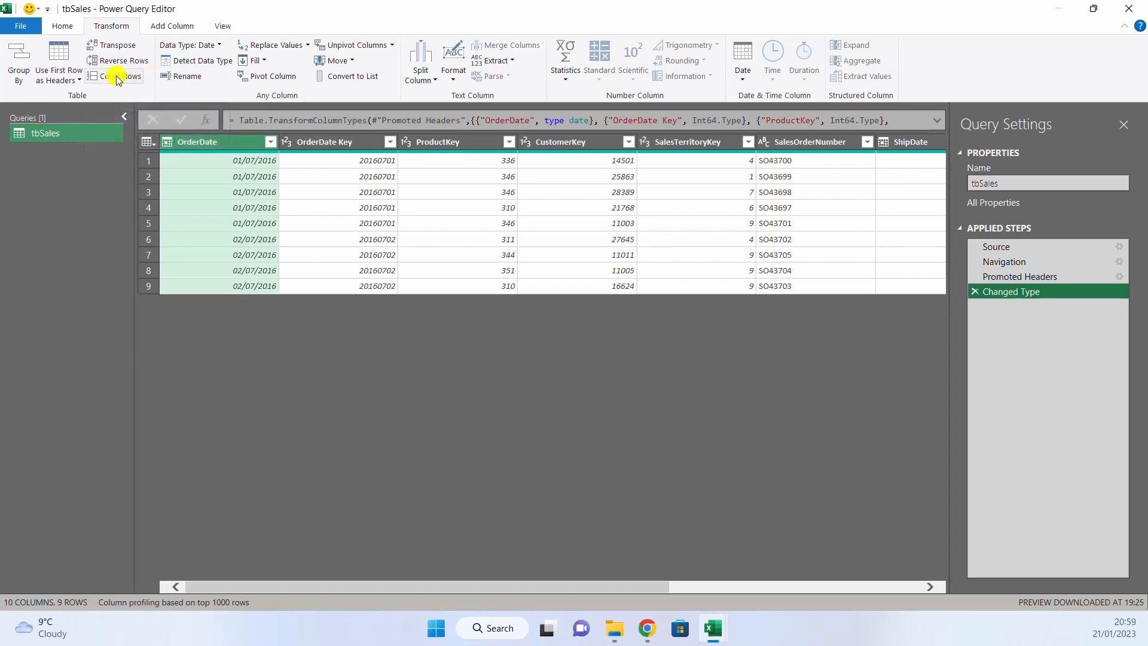
click(117, 76)
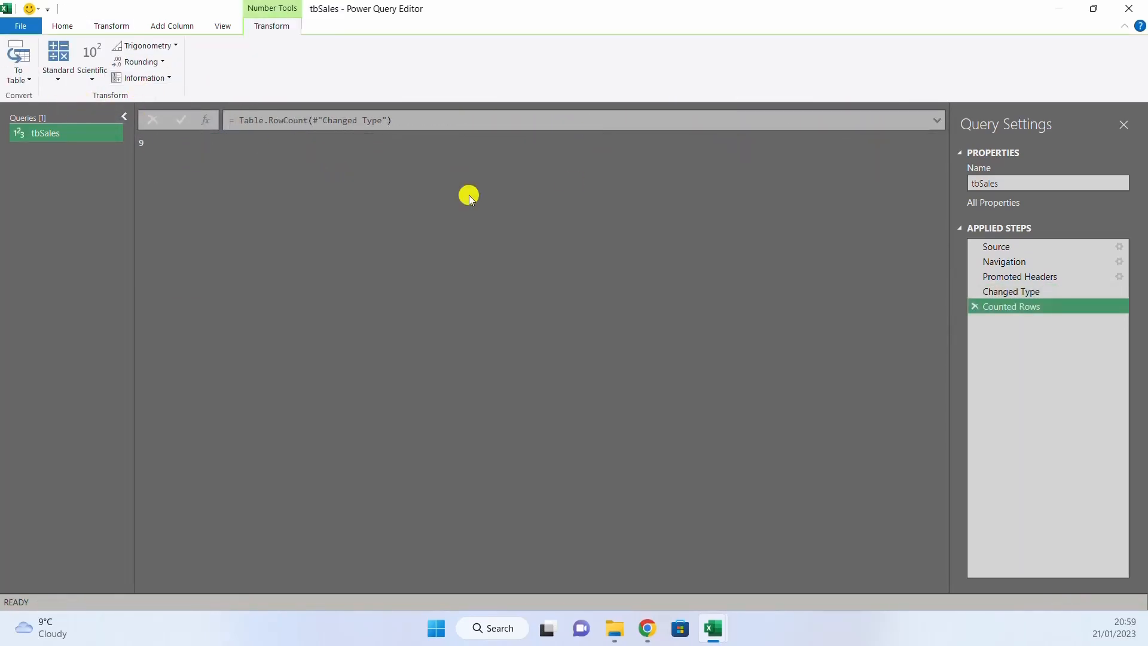
click(974, 306)
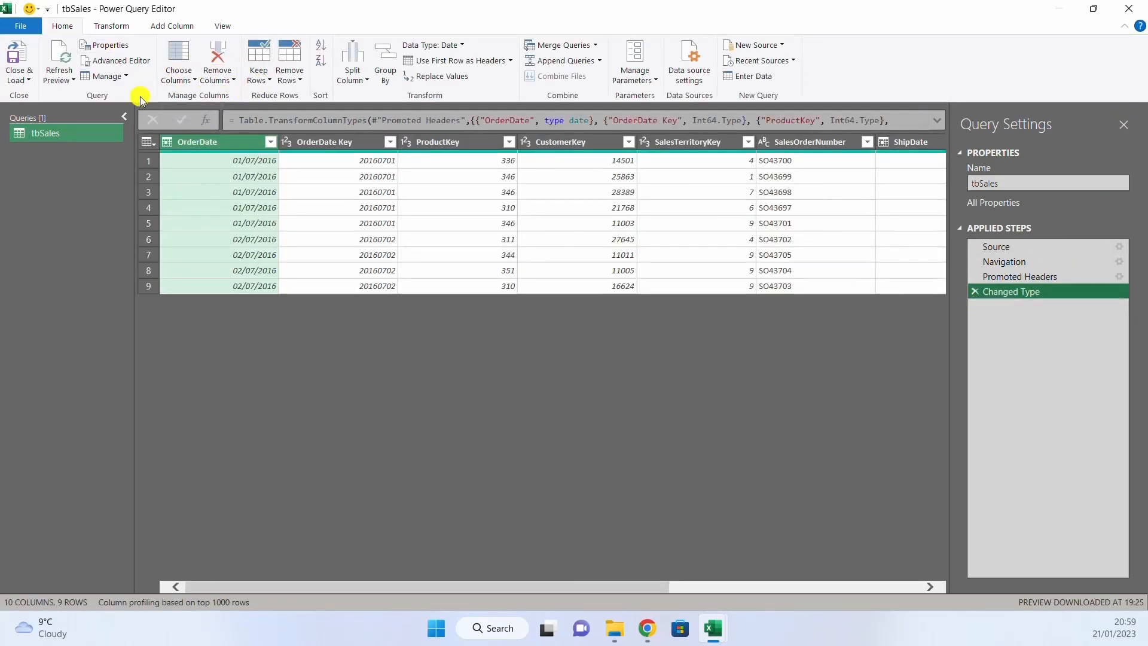
Review the data type choices and the value replacement options for the OrderDate column
click(119, 25)
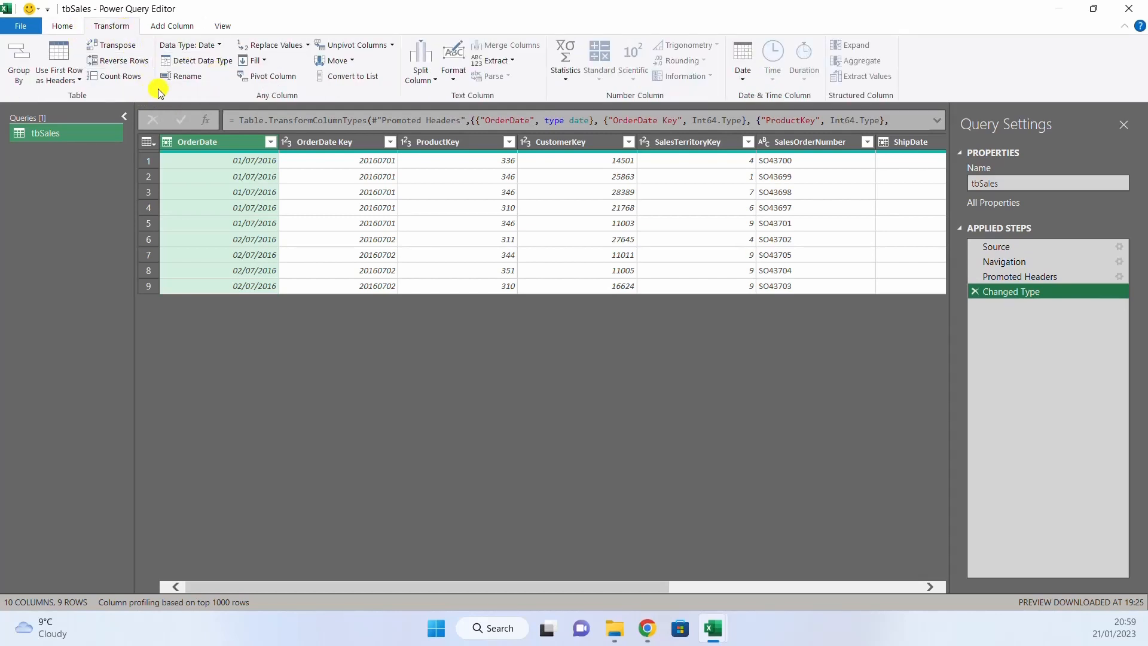
click(221, 46)
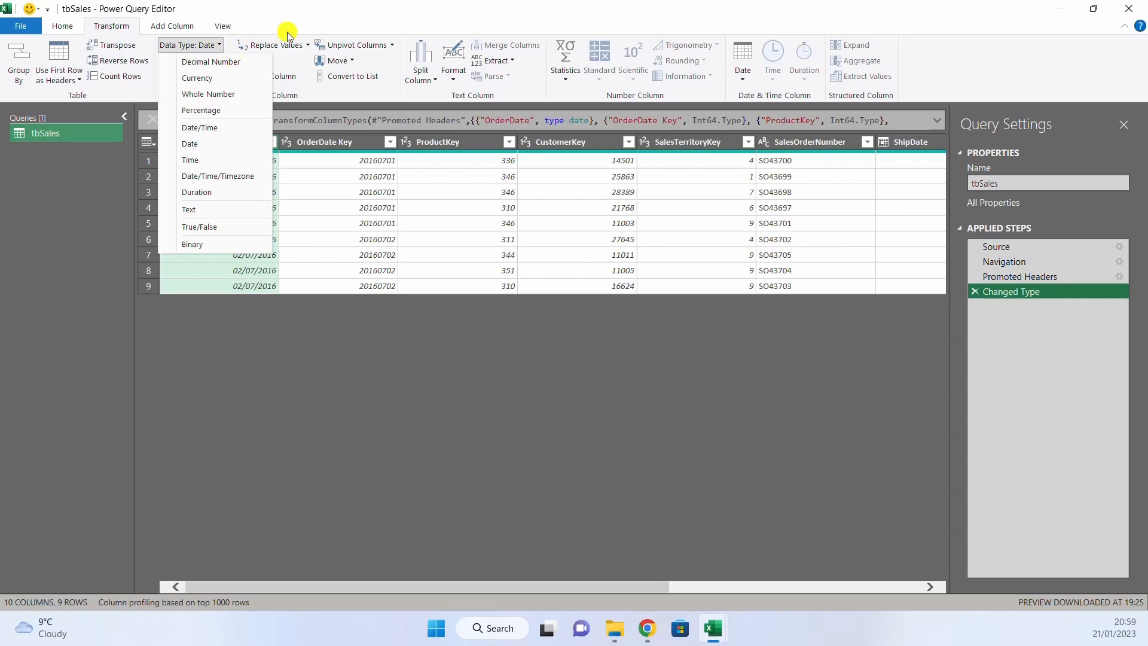
click(272, 11)
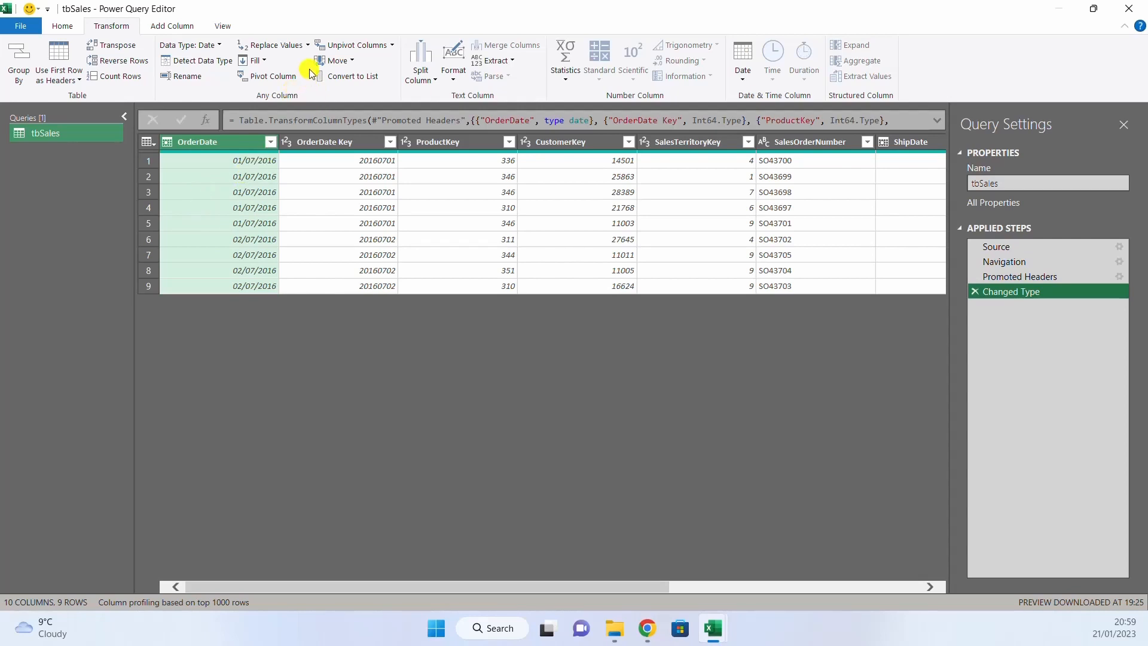
click(307, 46)
click(299, 9)
Transform the OrderDate column to its year only, and delete that applied step
right_click(239, 140)
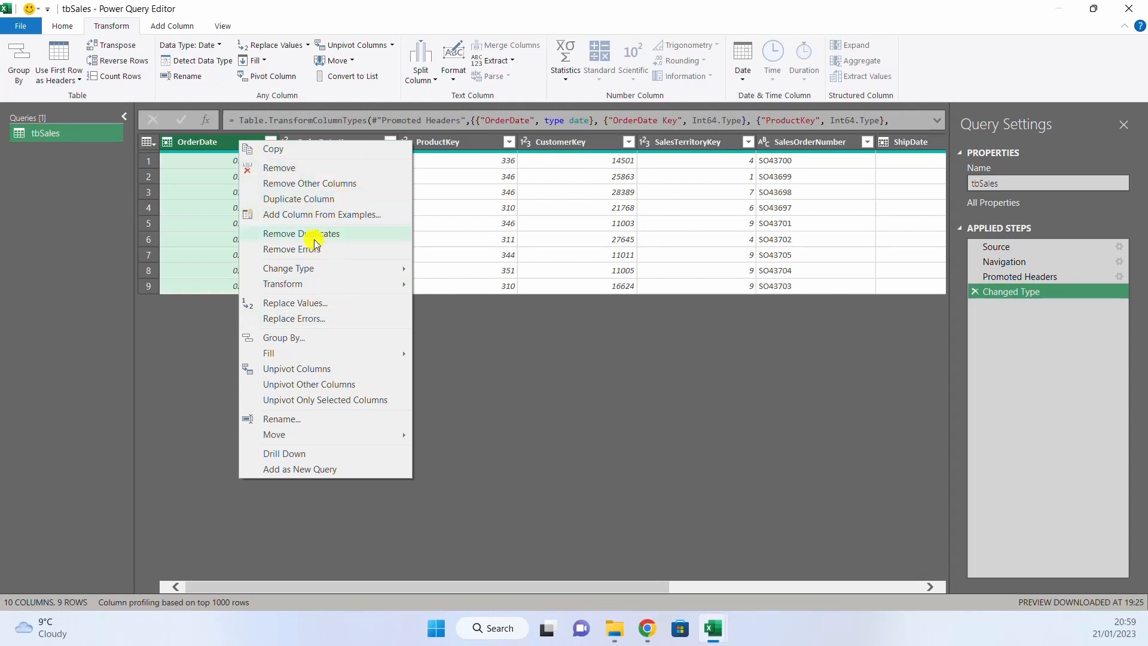
mouse_move(309, 288)
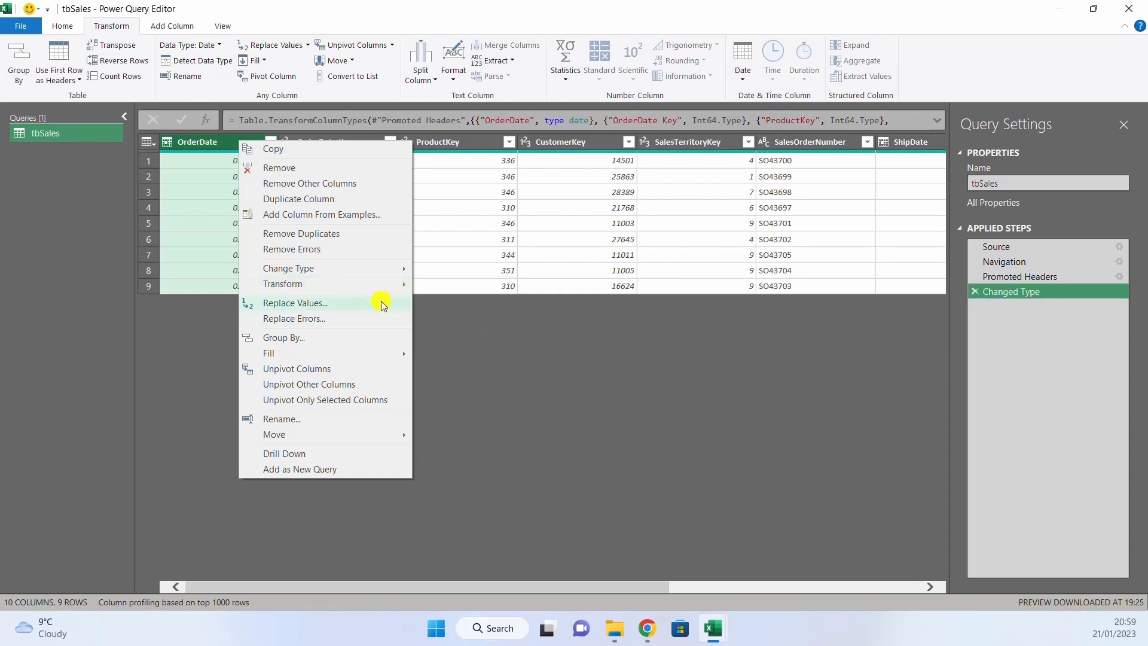
mouse_move(389, 287)
mouse_move(482, 283)
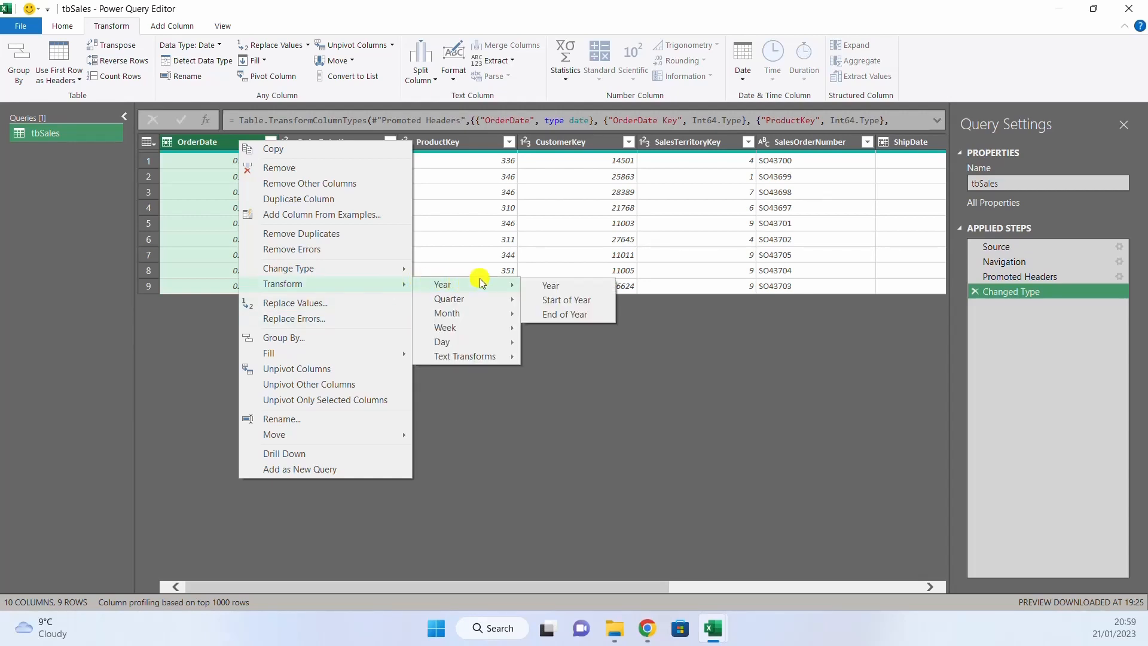
click(551, 286)
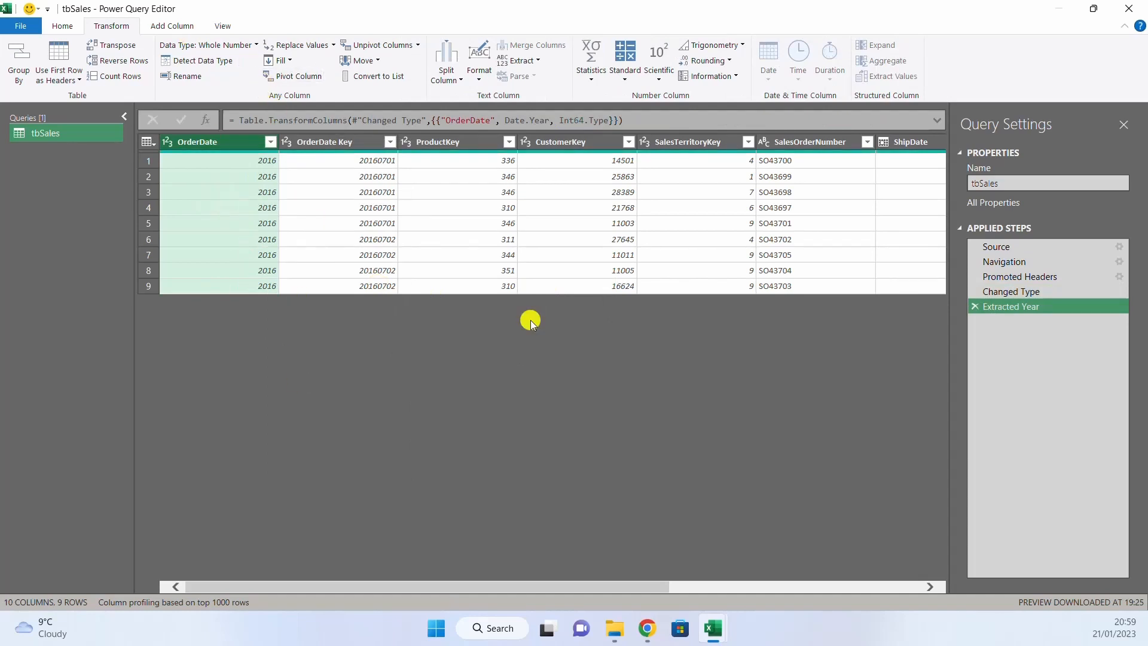
click(974, 307)
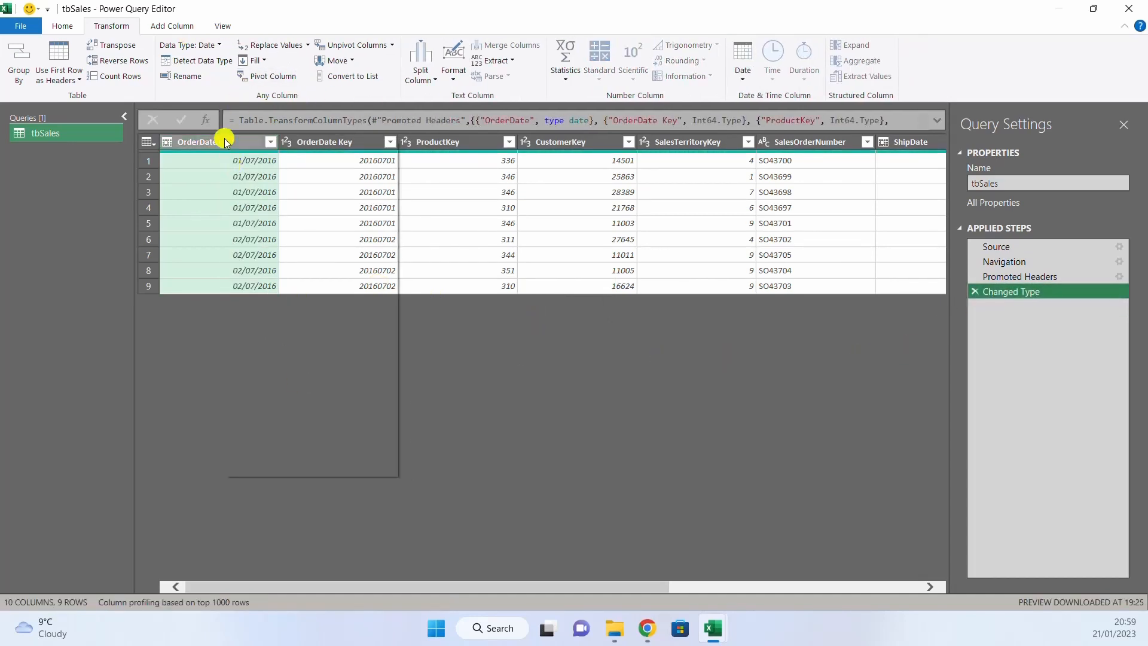
Review the Fill directions available for the OrderDate column without applying one
right_click(226, 142)
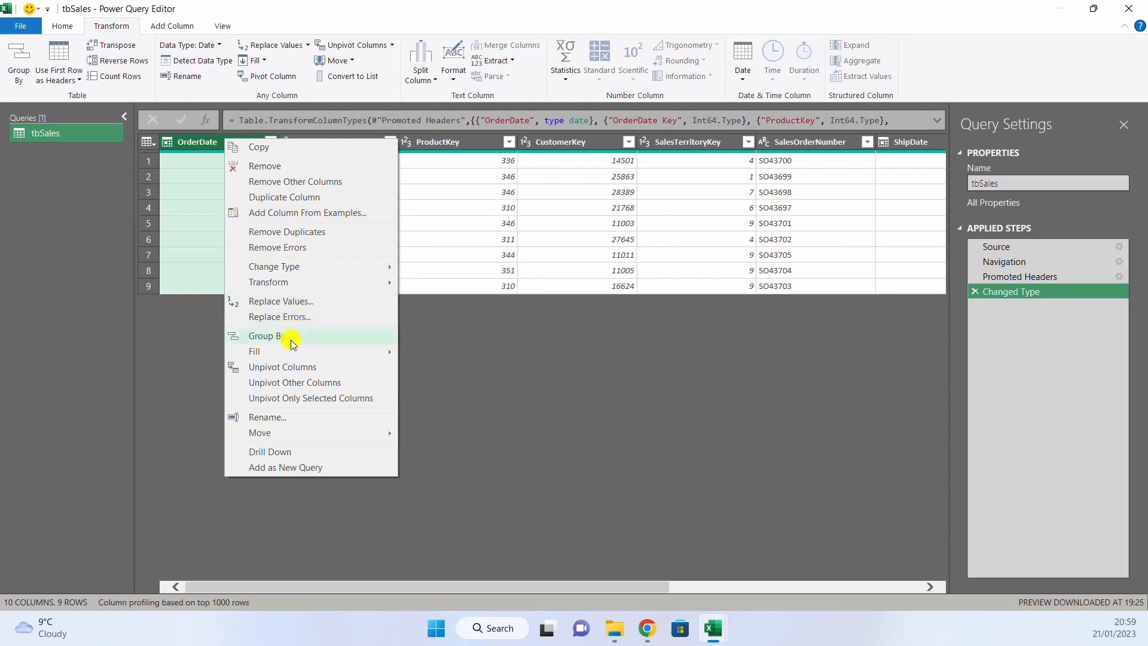
mouse_move(351, 352)
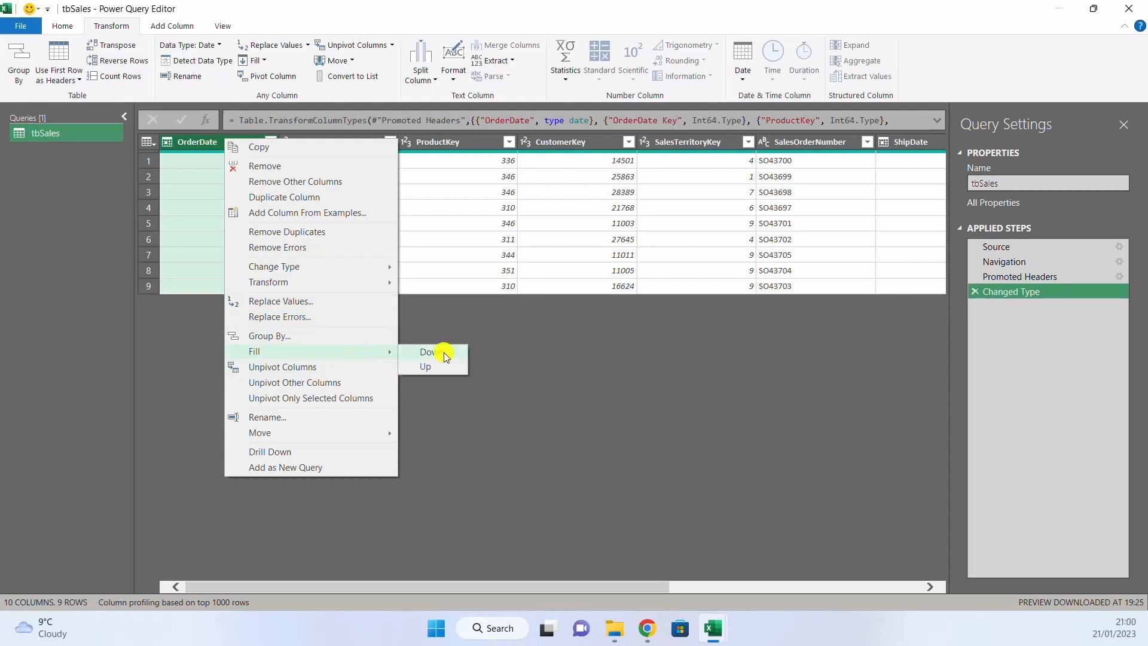
click(571, 335)
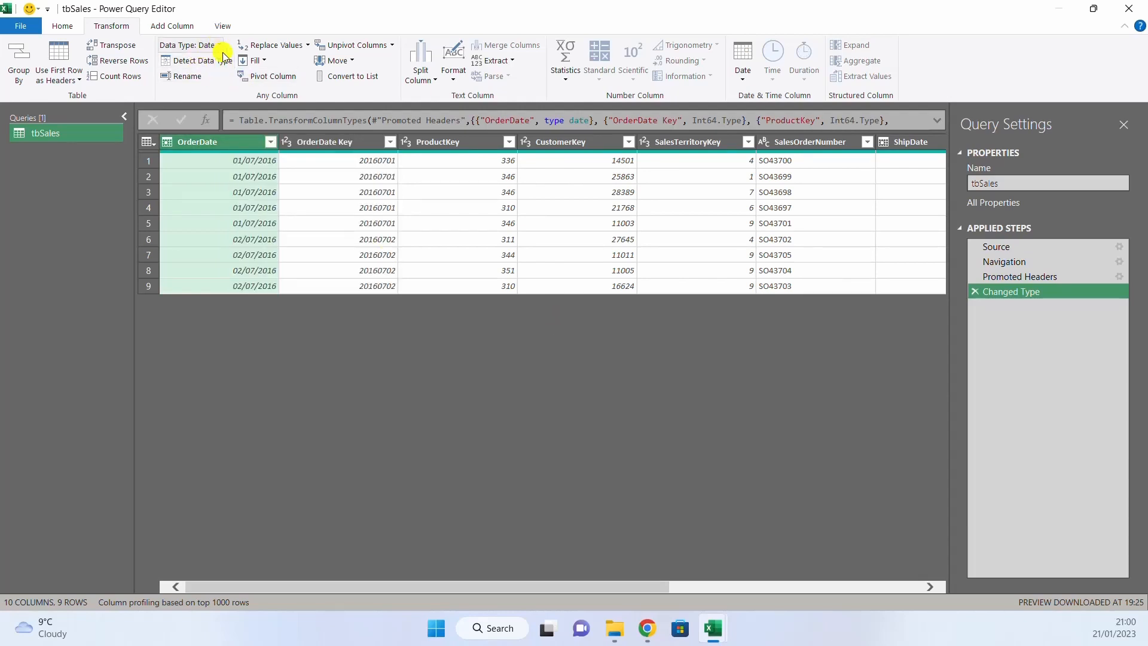
click(263, 62)
click(343, 296)
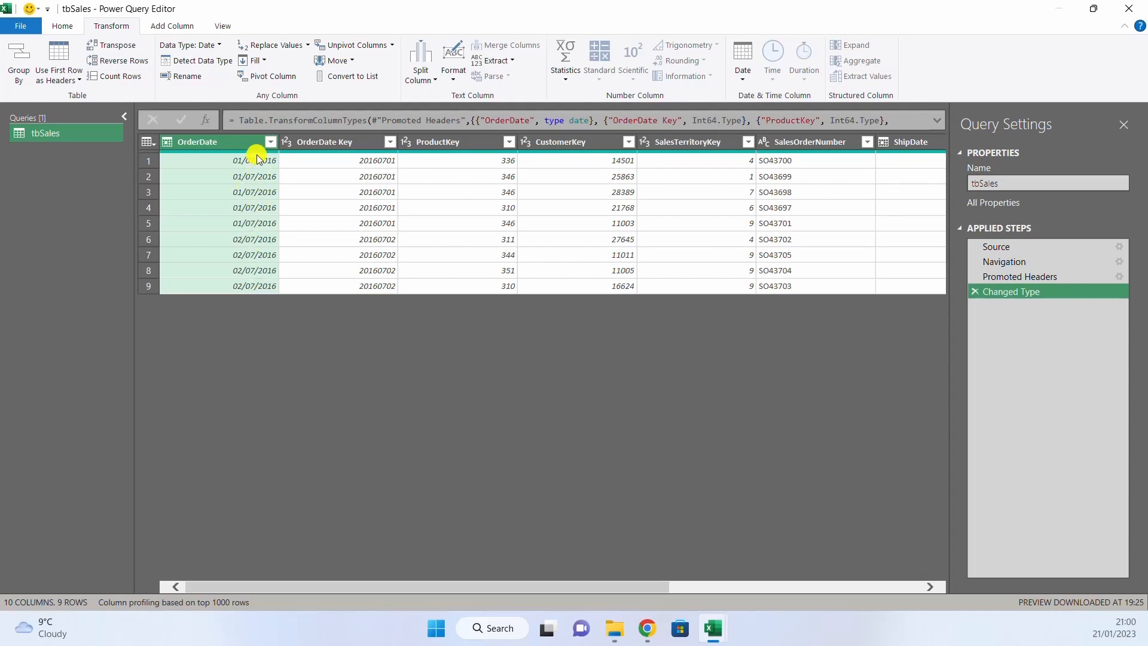
click(256, 60)
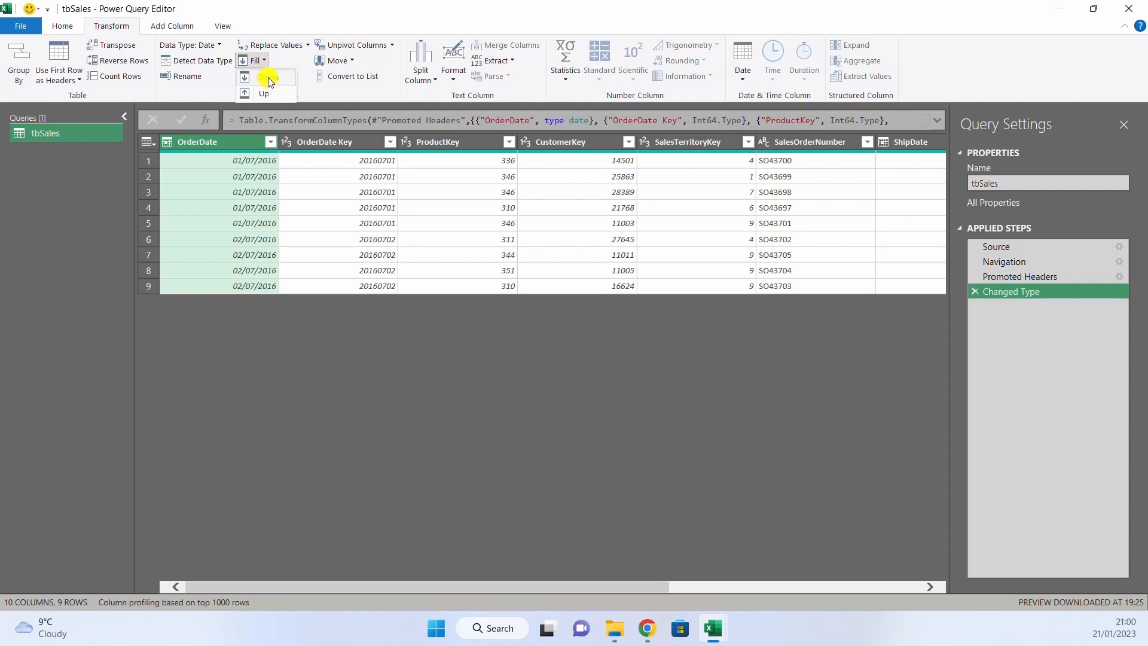
click(275, 181)
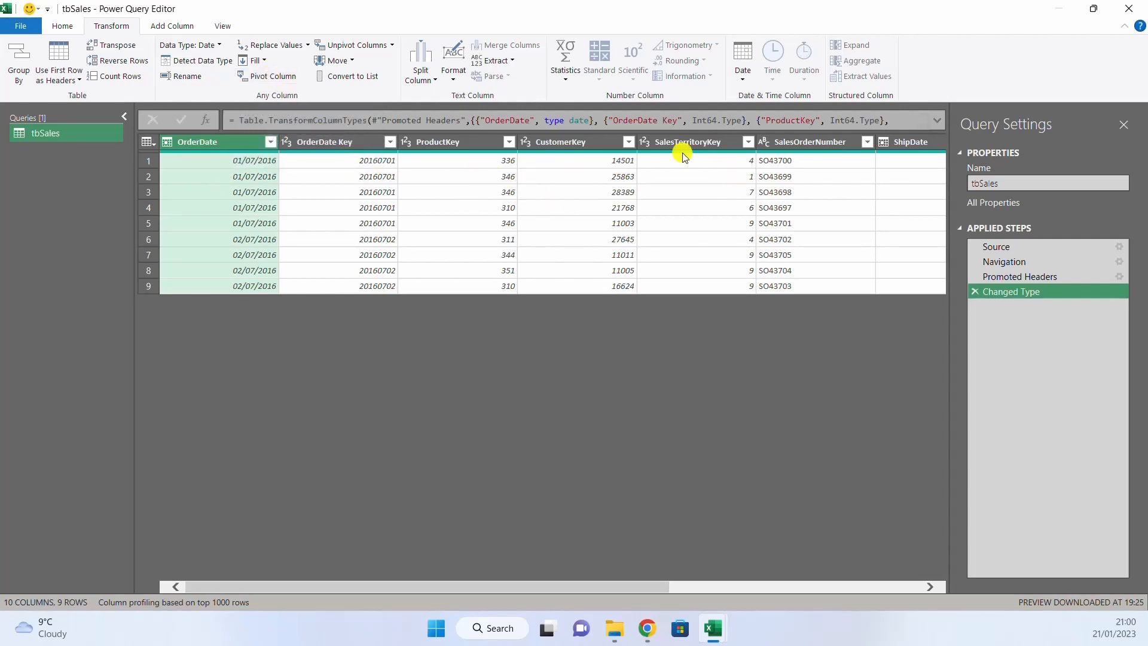
Pivot SalesTerritoryKey with OrderDate as the values column, unpivot the ShipDate column, and delete both applied steps
click(710, 143)
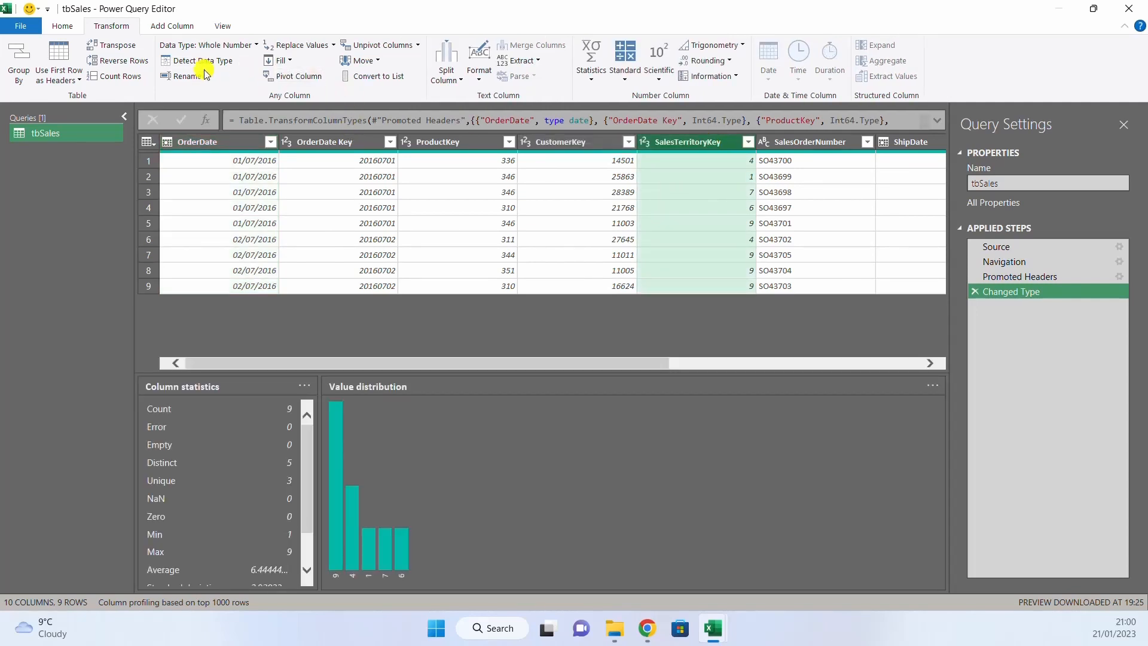
click(290, 76)
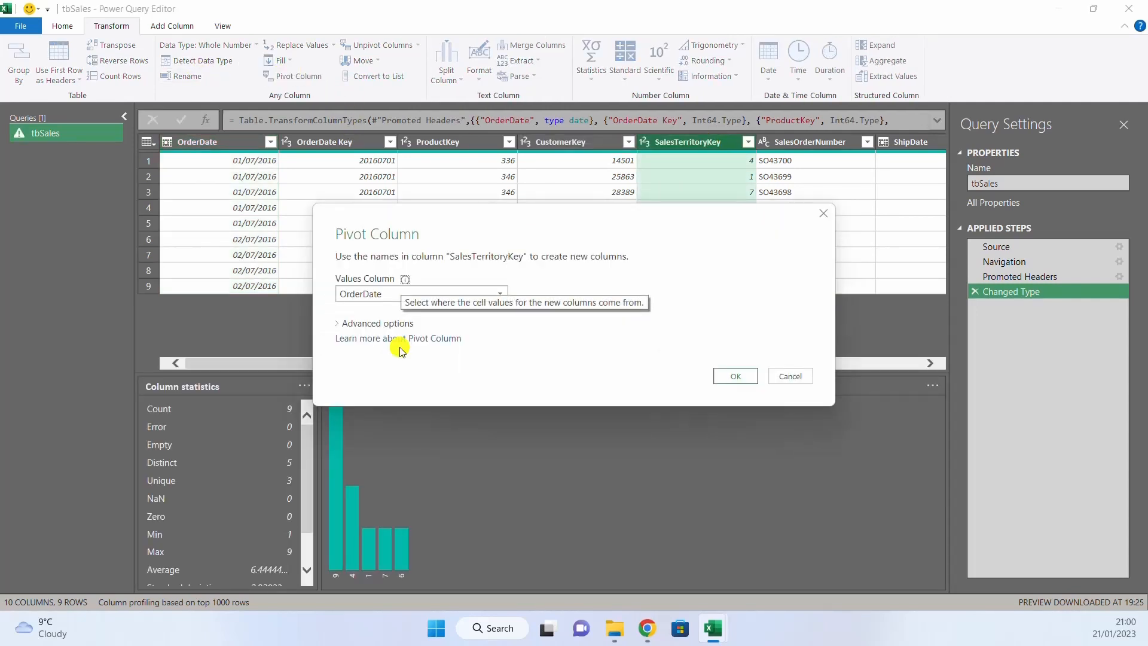
click(717, 375)
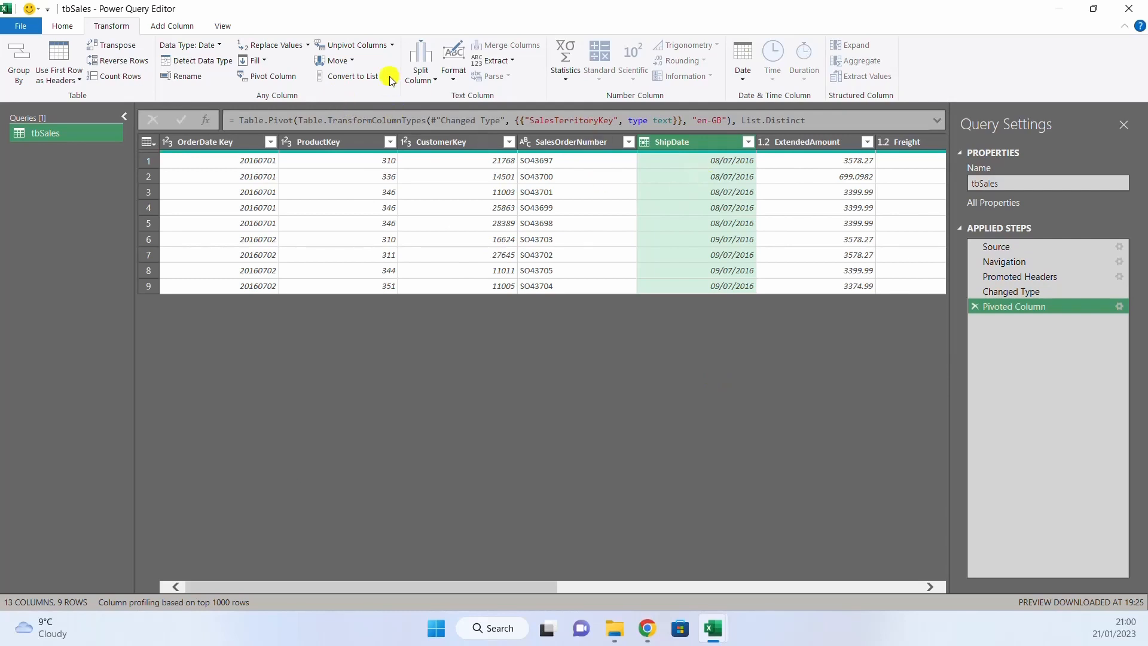
click(357, 44)
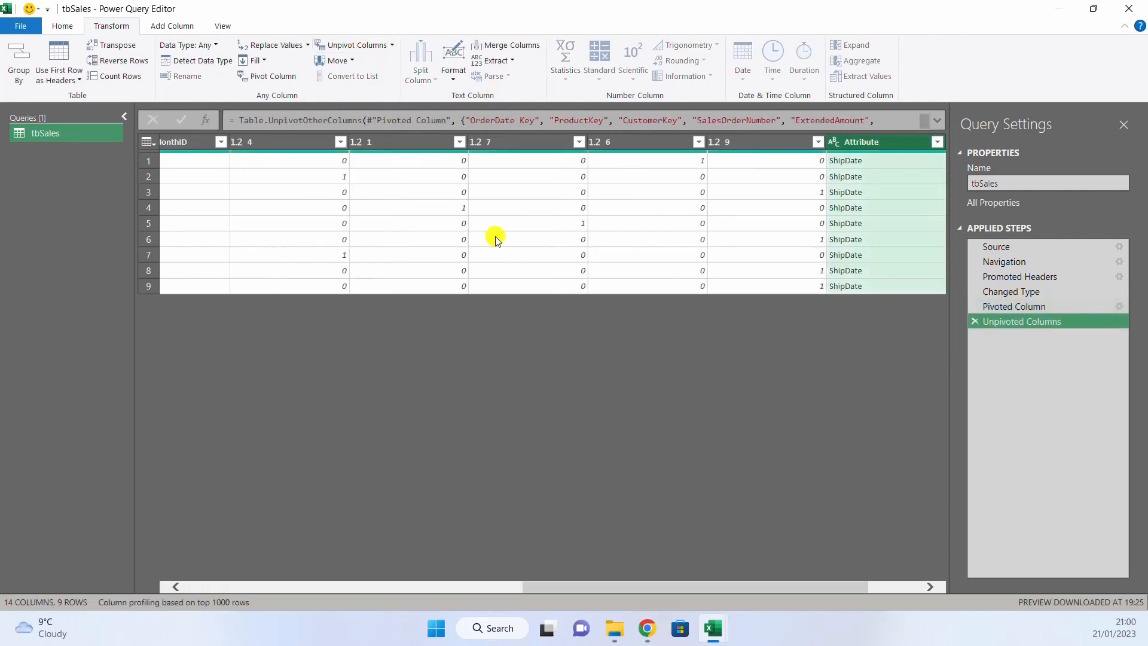
click(974, 321)
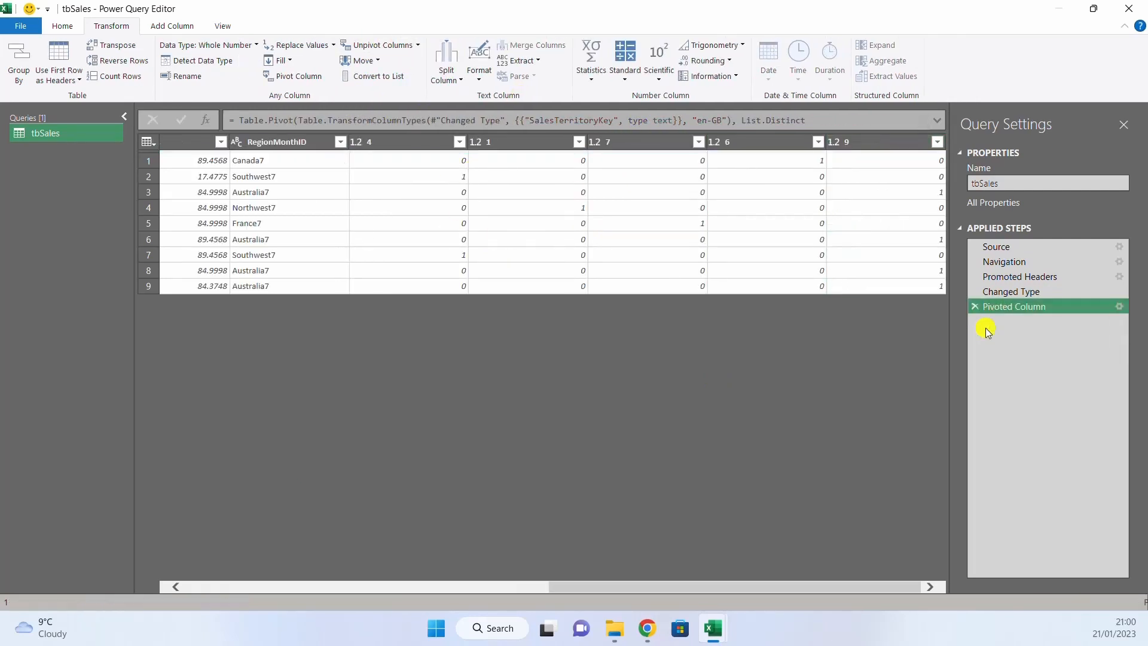
click(974, 306)
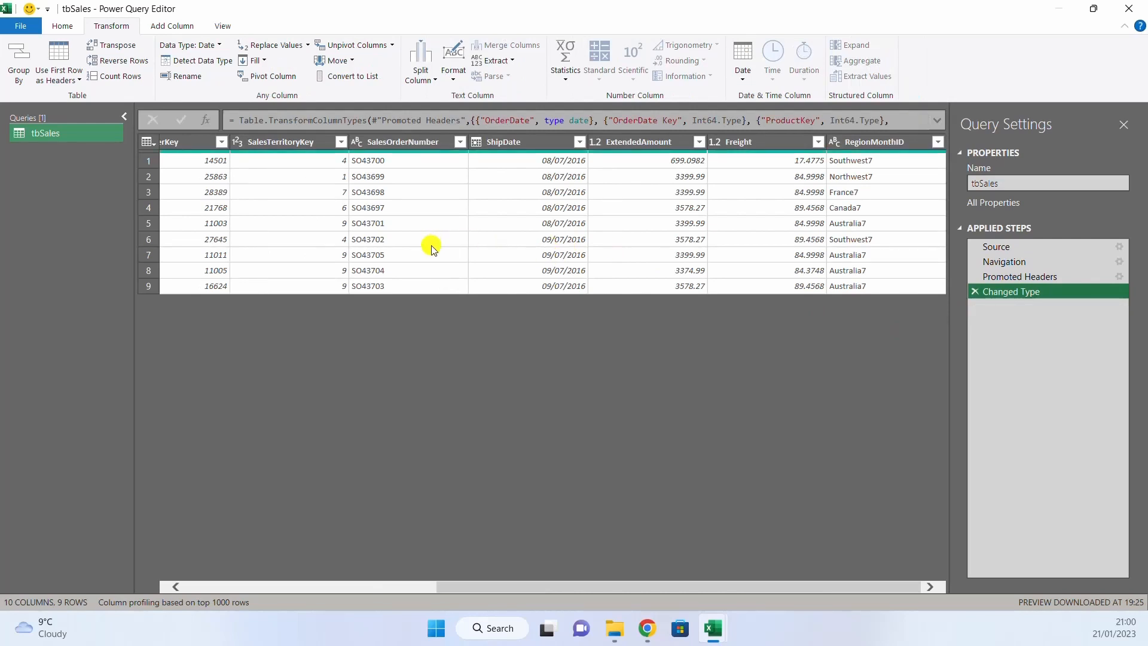
Review the Split Column choices and the text Format choices without applying any
click(429, 83)
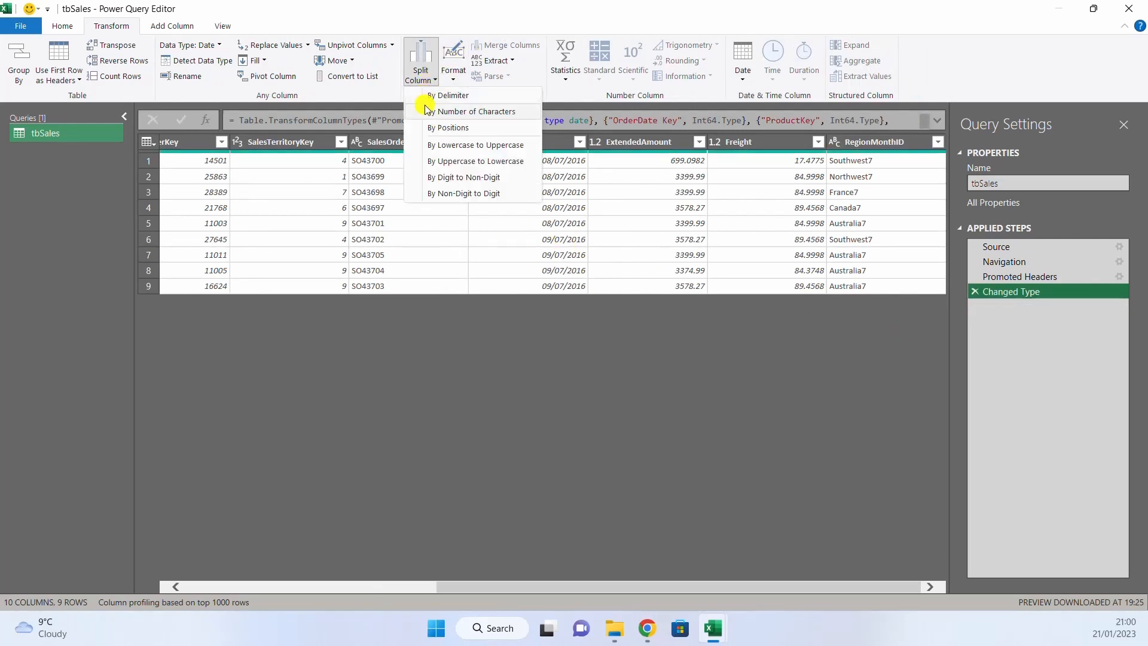
click(476, 11)
click(454, 84)
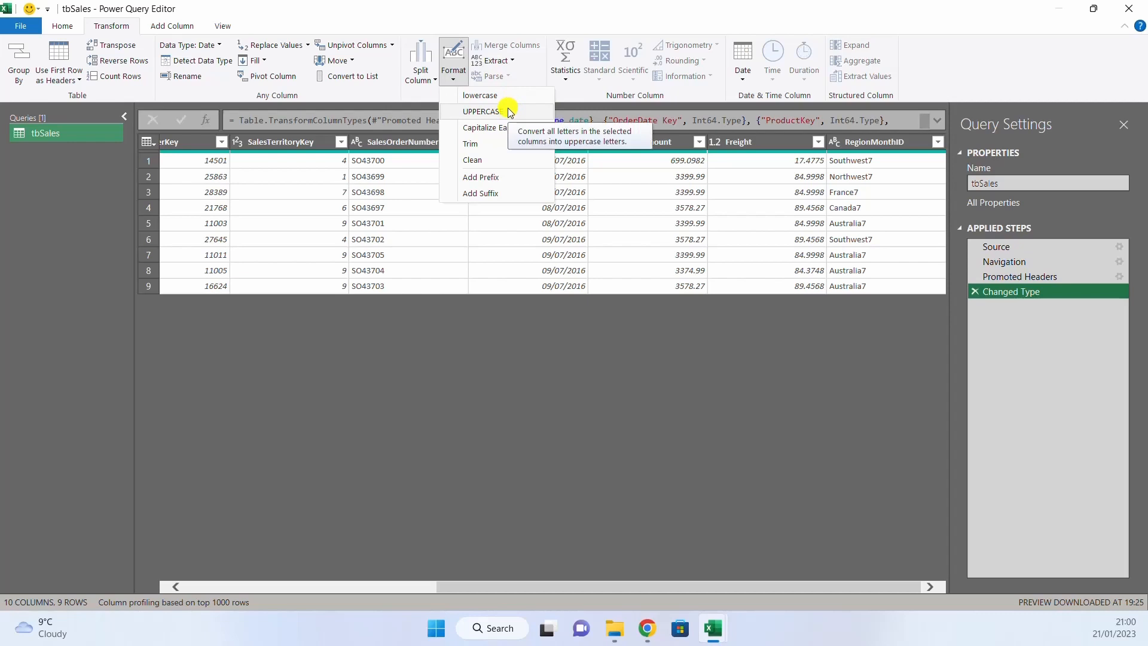
Extract the text length of the OrderDate column, delete that applied step, and review the remaining Extract choices
click(502, 60)
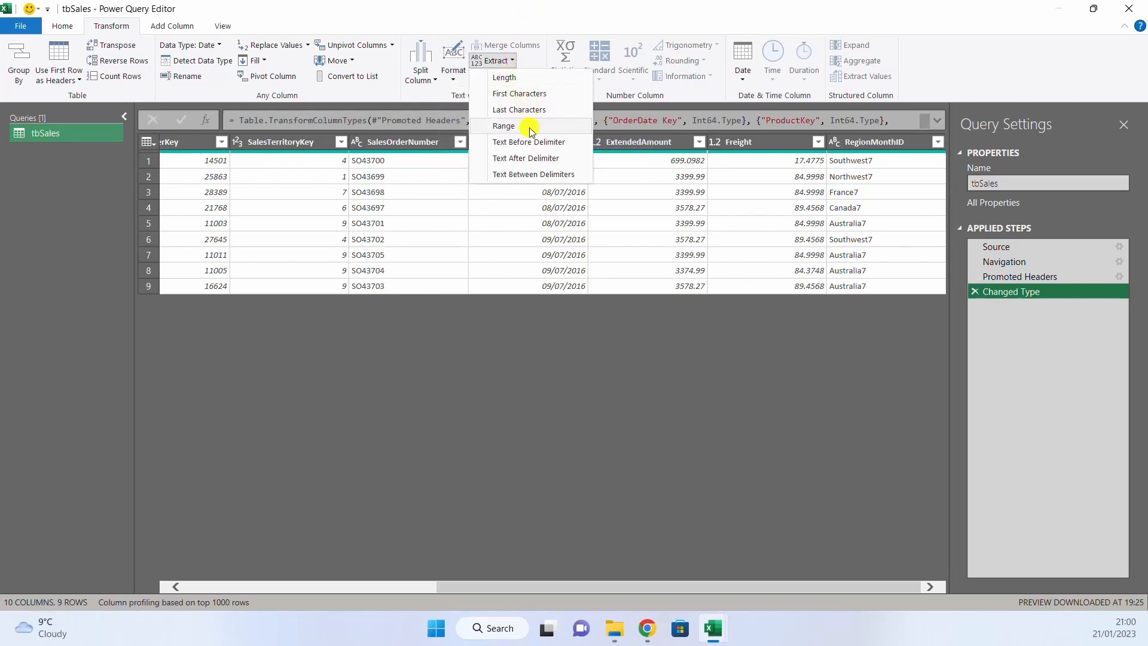
click(520, 78)
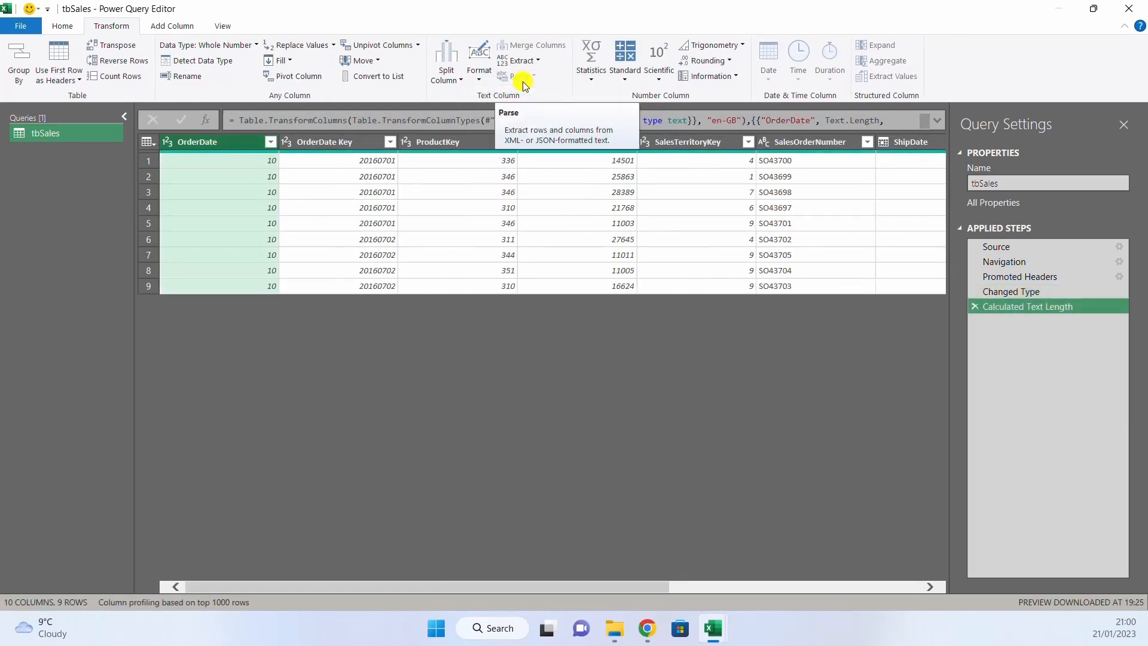
click(975, 306)
click(495, 61)
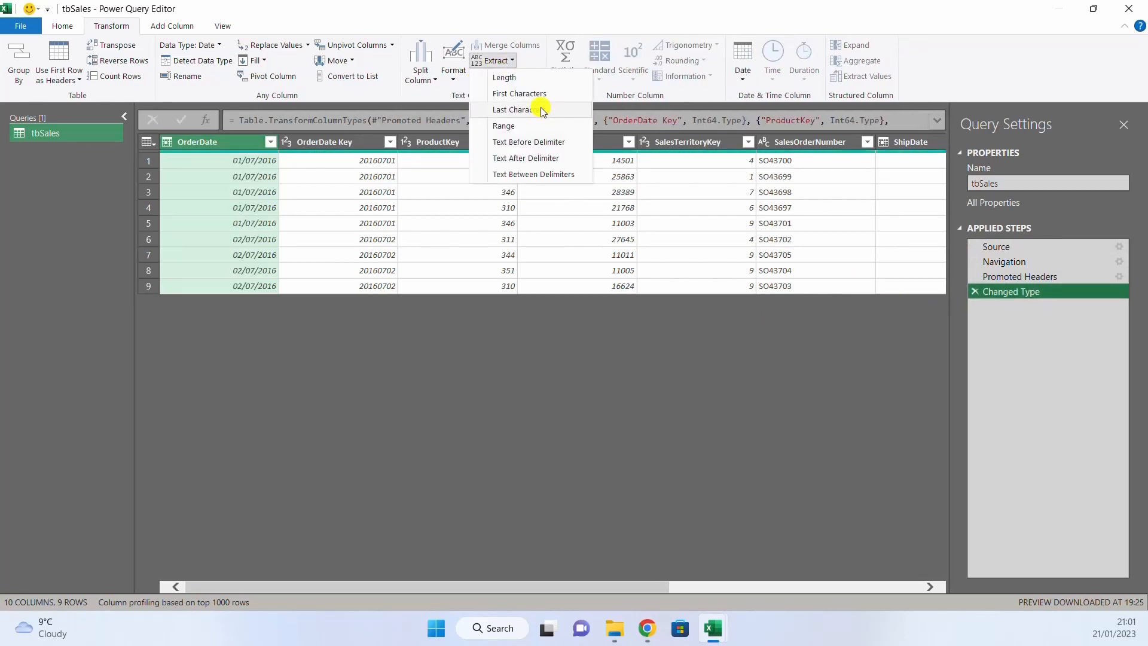
click(587, 8)
Review the Statistics and Standard calculation choices available for the CustomerKey column
click(560, 151)
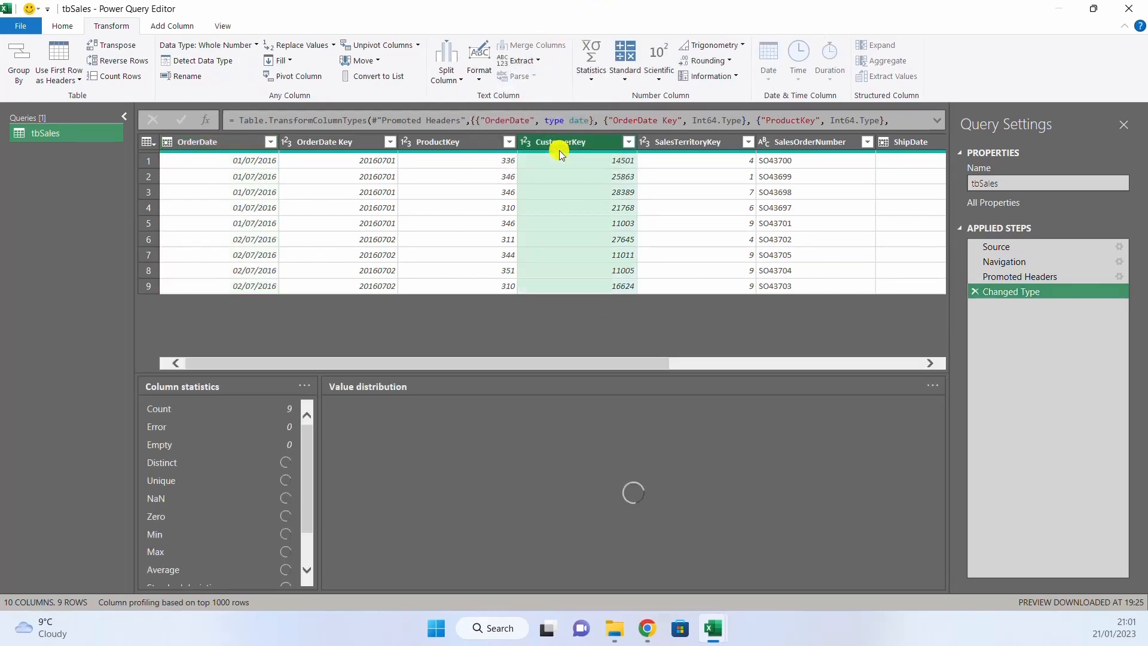
click(592, 82)
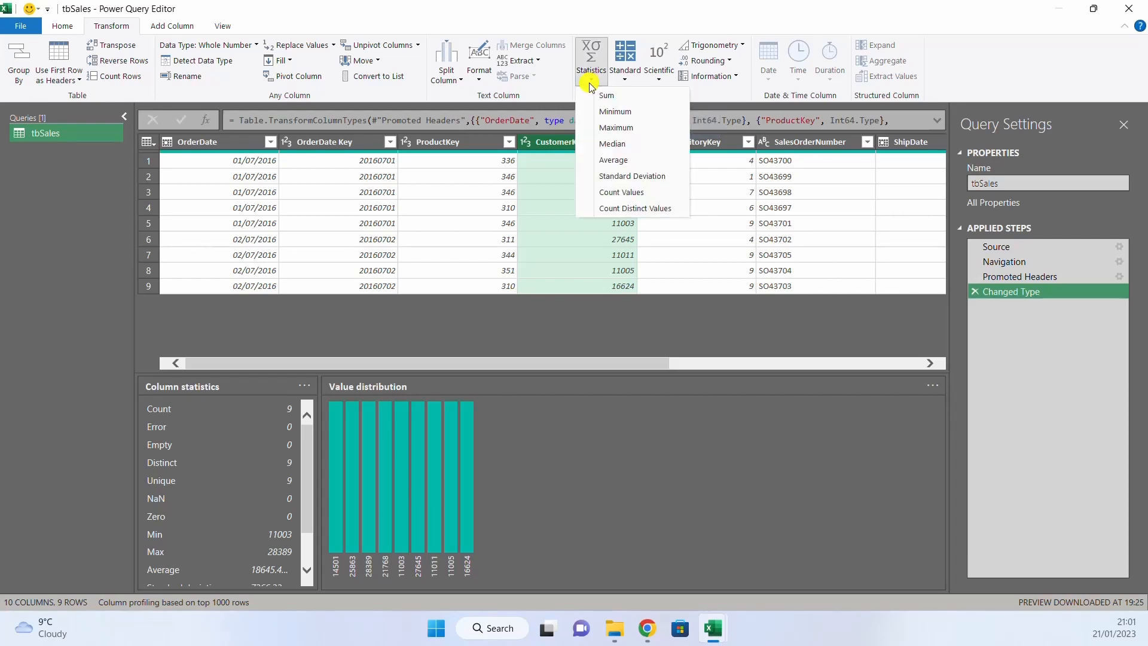
click(621, 84)
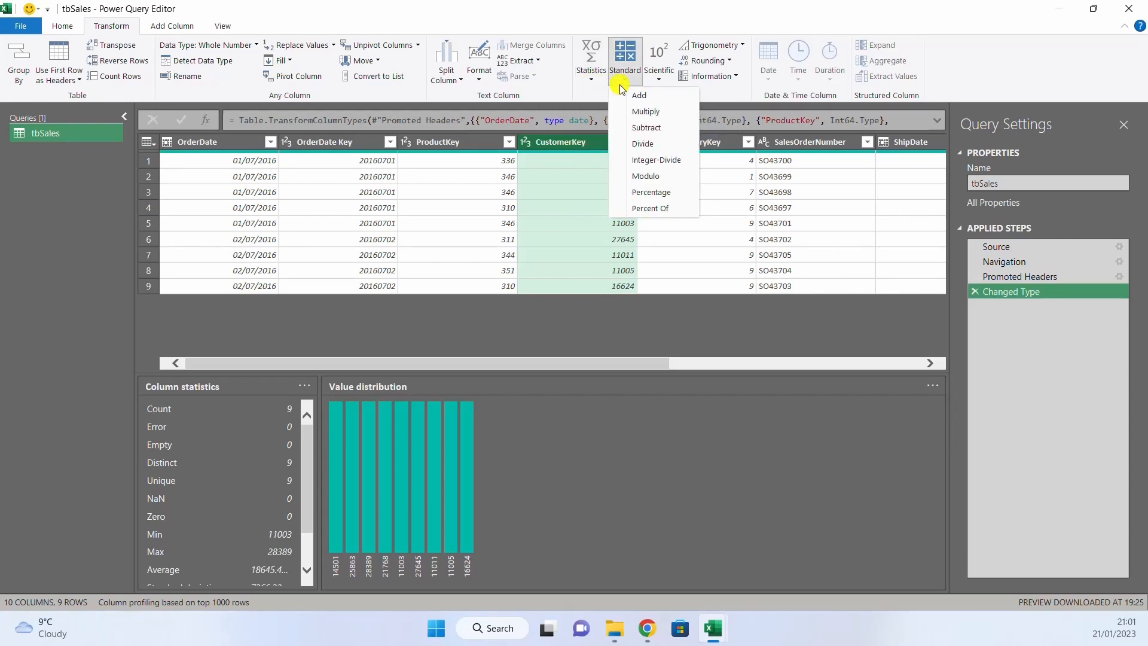
click(734, 5)
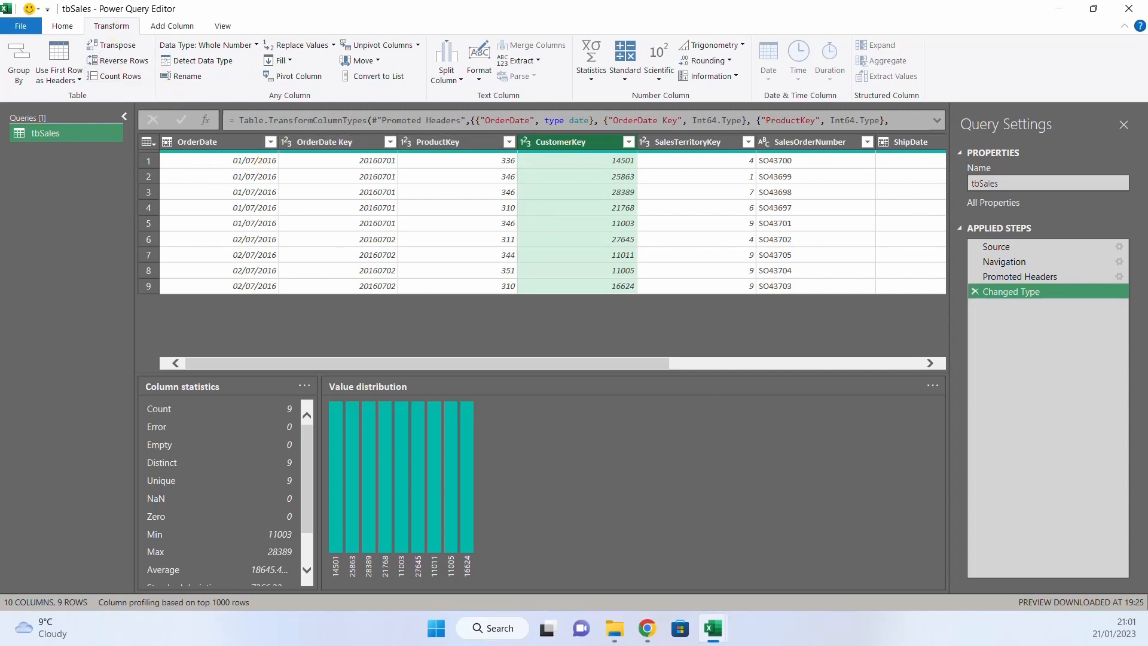
Add an index column starting from 0 to the tbSales table
click(173, 25)
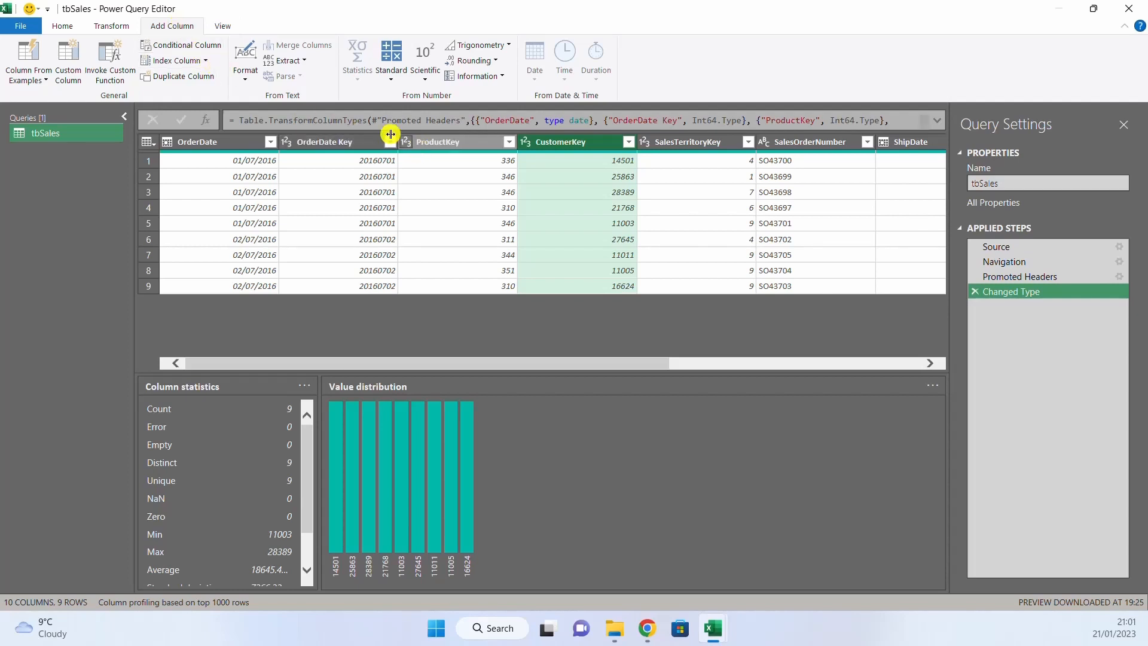
click(205, 63)
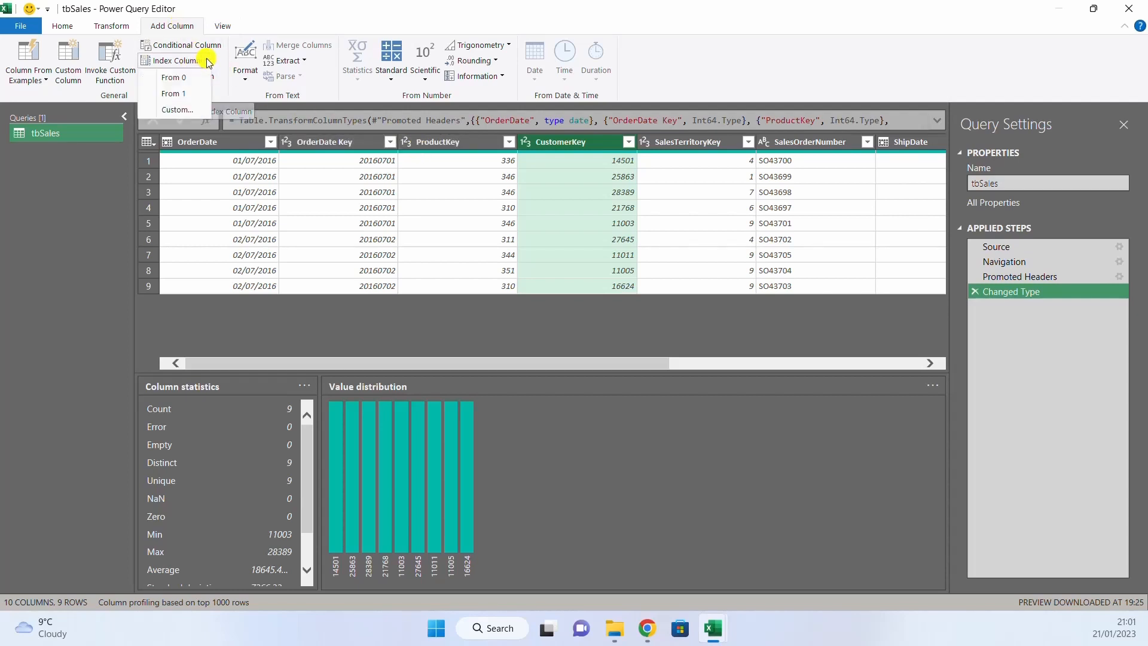
click(200, 76)
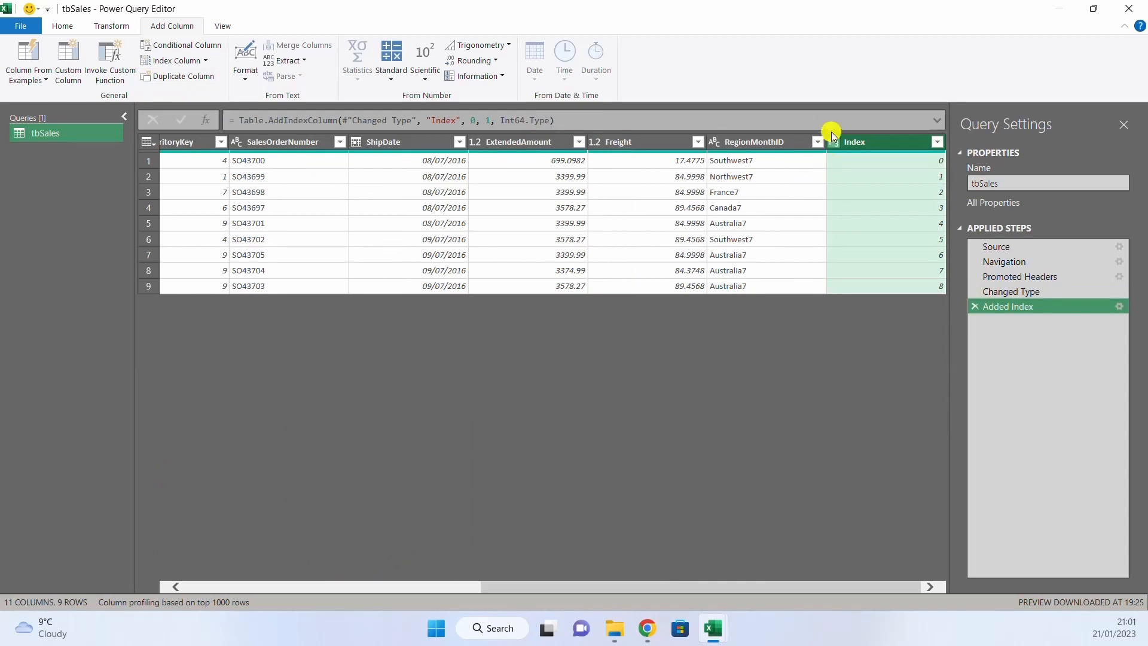
click(206, 62)
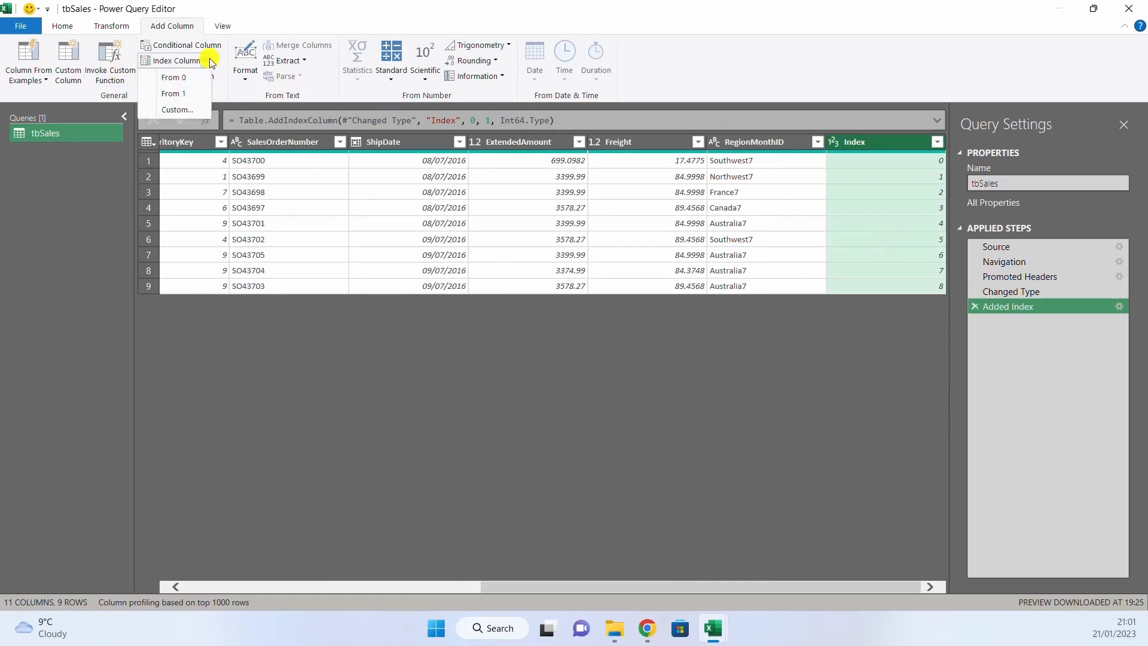
click(173, 24)
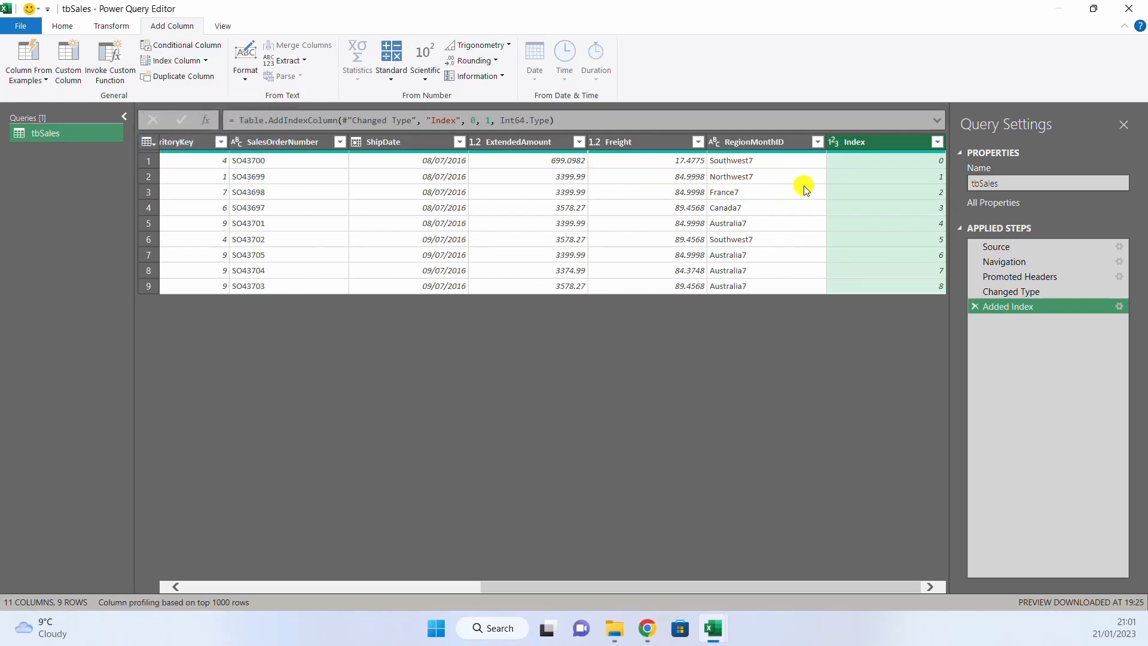
Try setting up a conditional column with OrderDate as the tested column, and cancel it
click(205, 45)
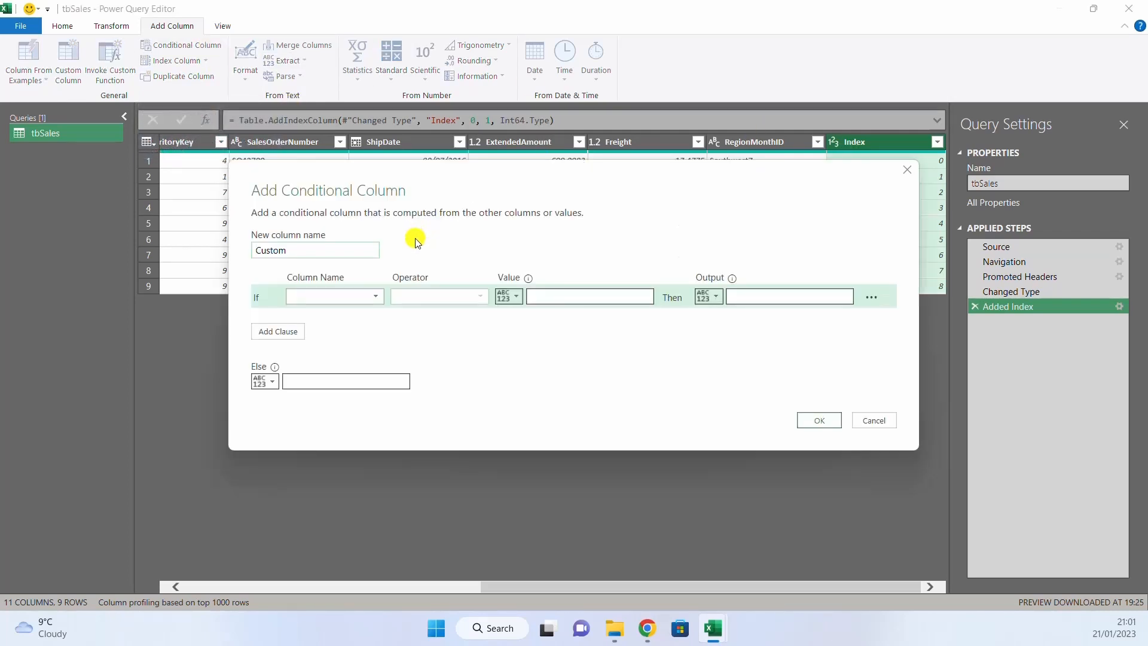
click(322, 296)
click(338, 313)
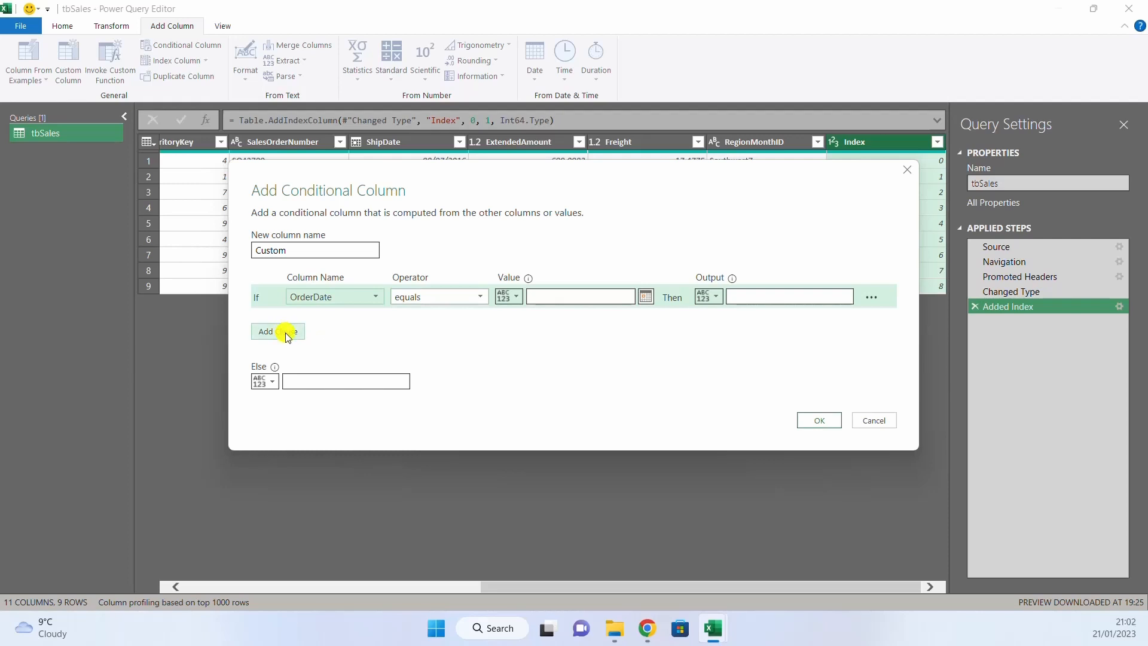
click(874, 421)
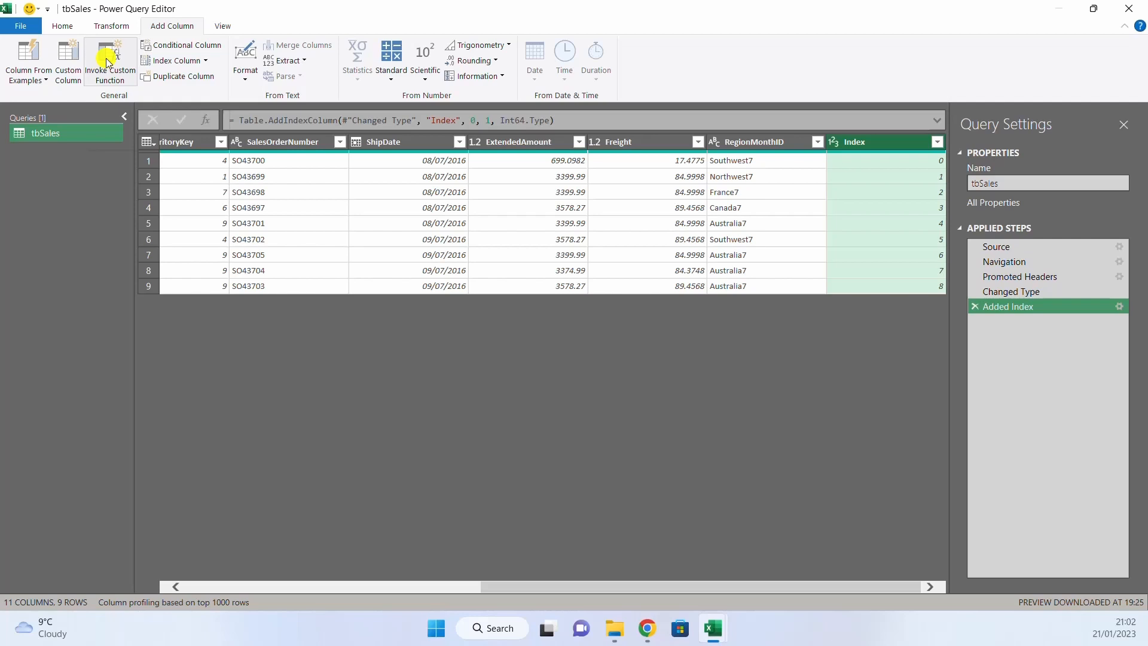
Examine the custom column formula field and its available columns, and close the dialog without adding anything
click(68, 53)
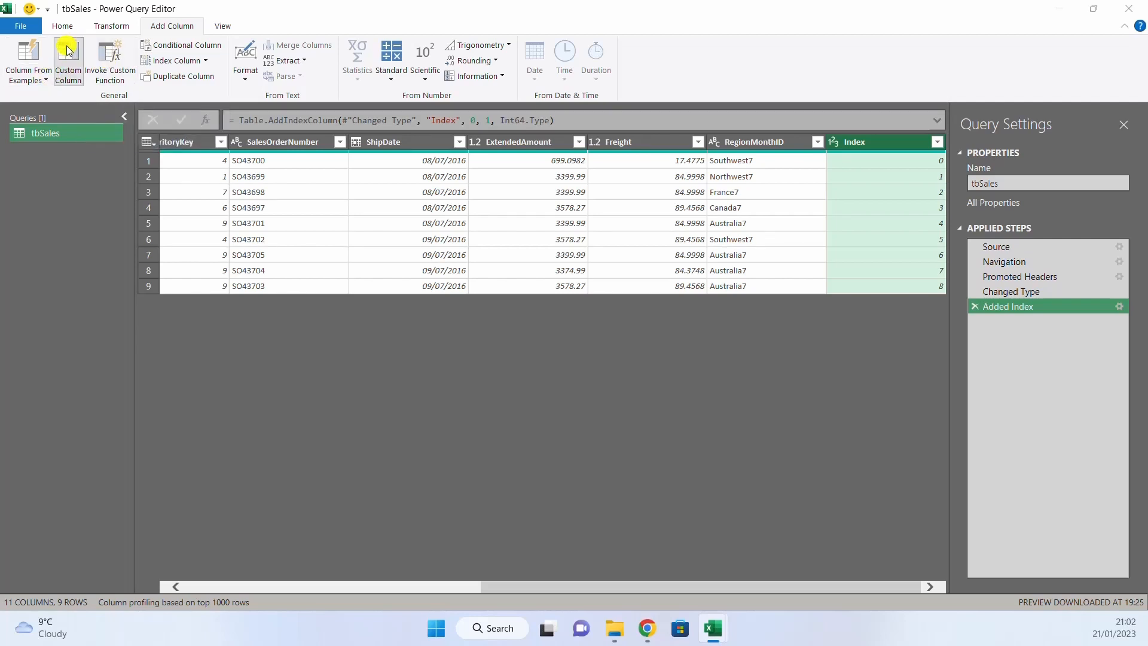
click(384, 267)
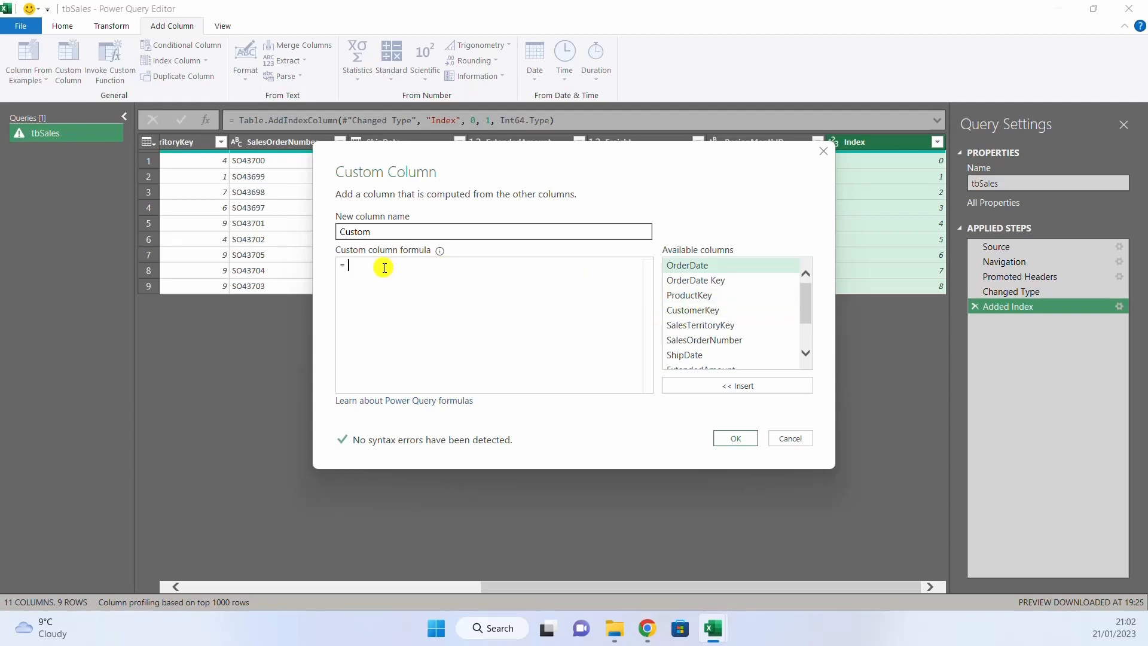
click(723, 295)
click(718, 326)
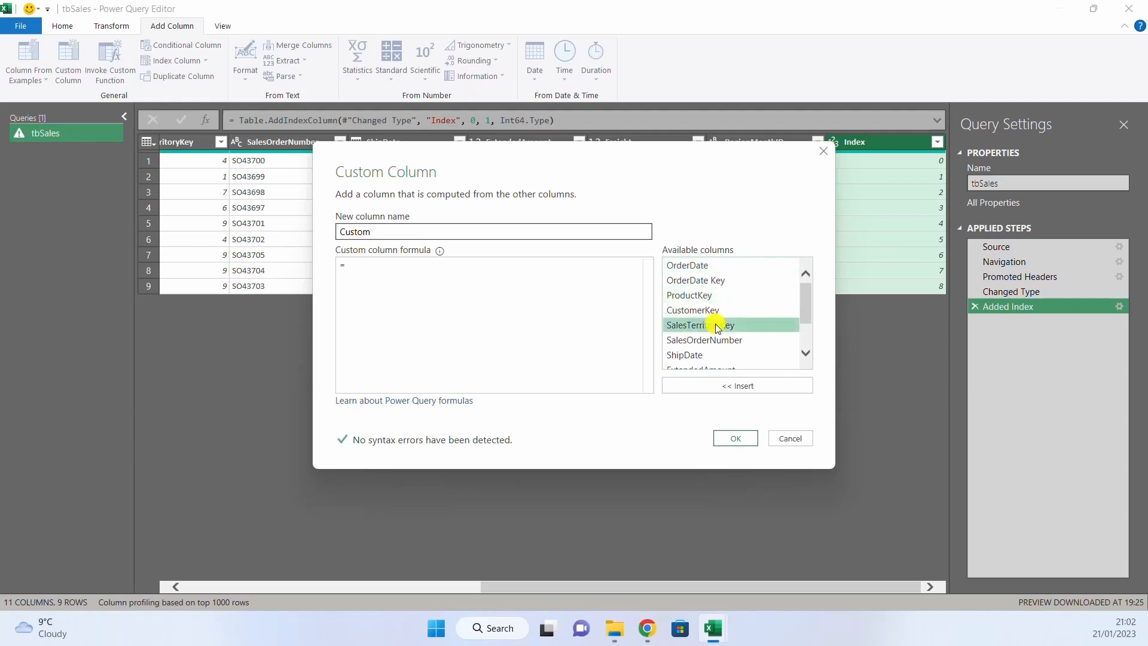
click(364, 273)
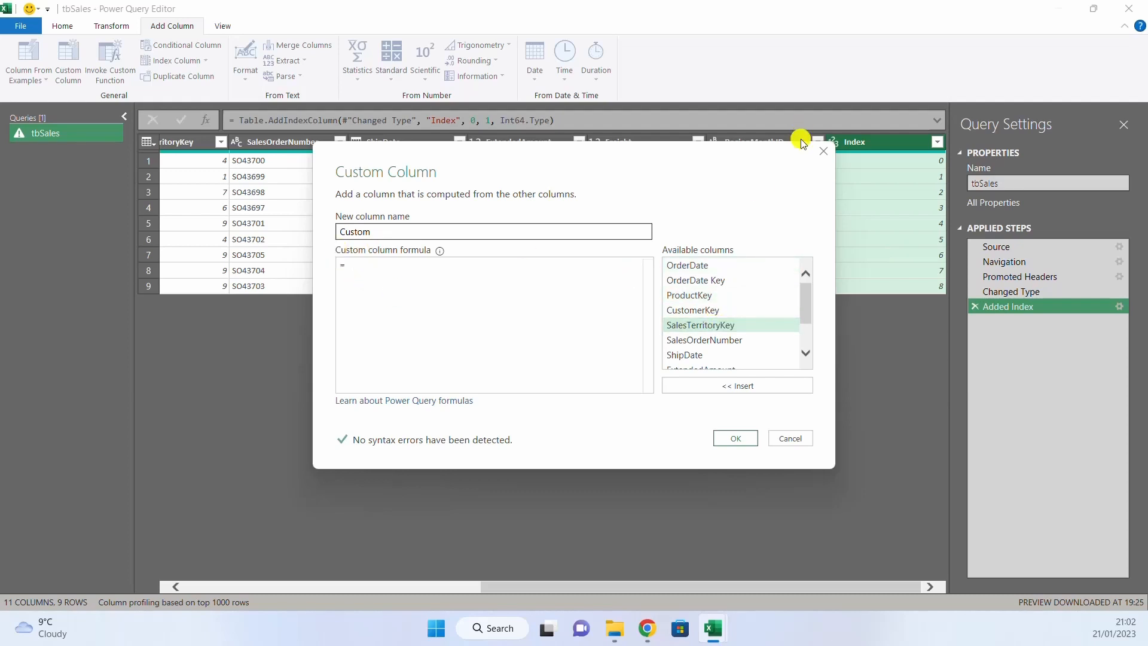
click(823, 152)
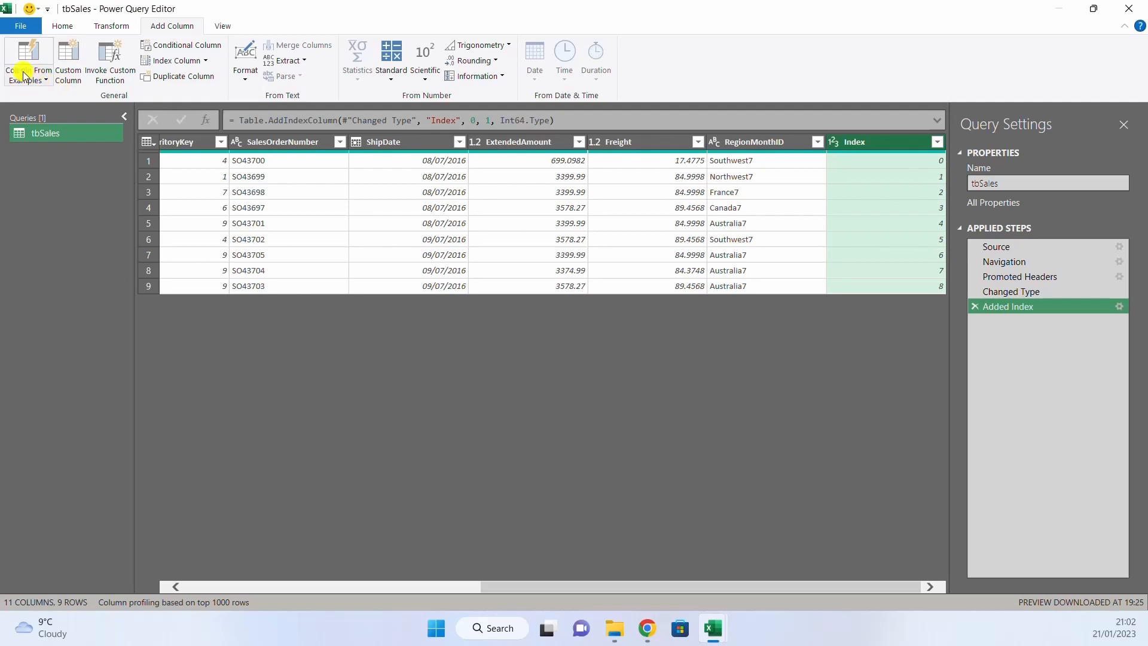
Add a column from examples based on the RegionMonthID selection, giving Southwest as the first row's sample value
click(40, 84)
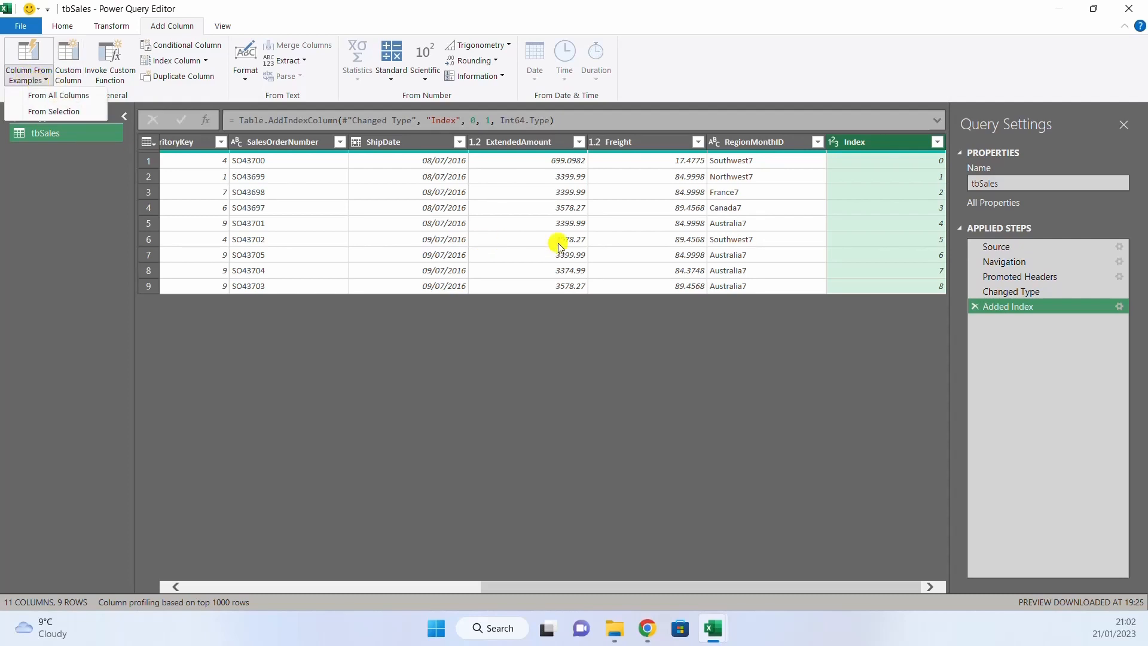
click(501, 586)
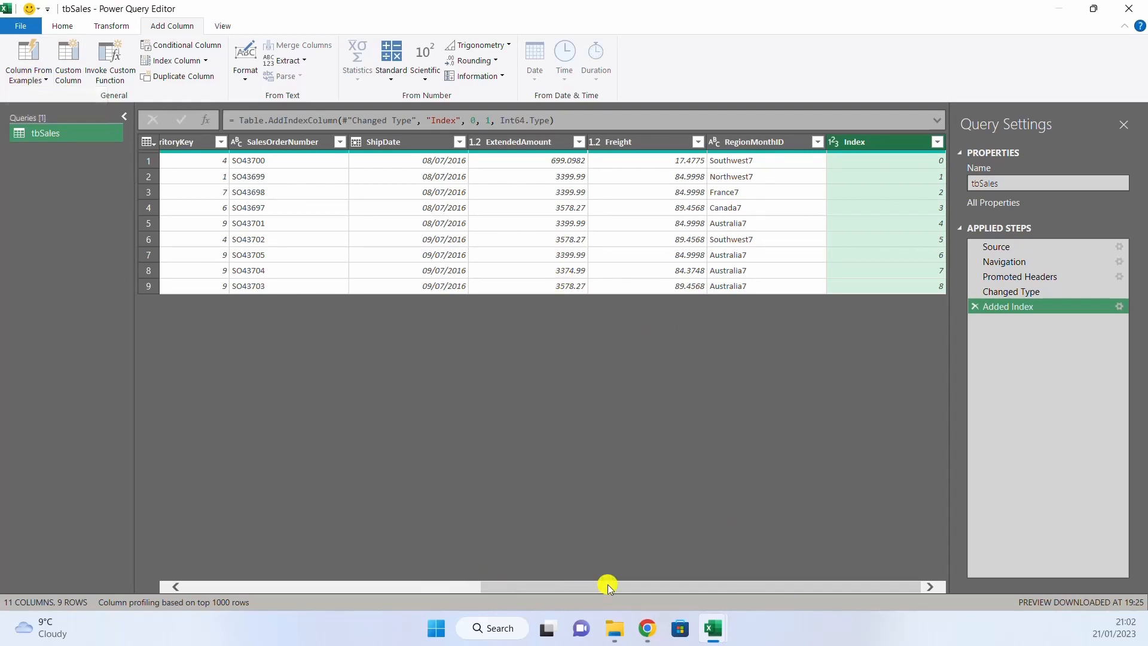
click(764, 141)
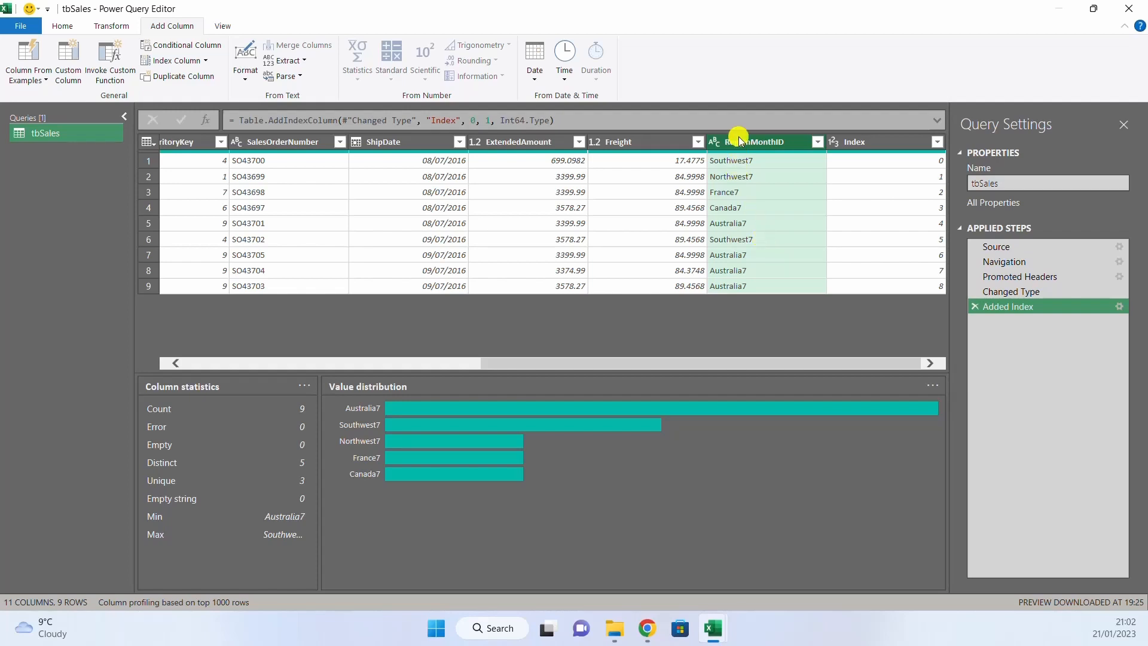
click(33, 76)
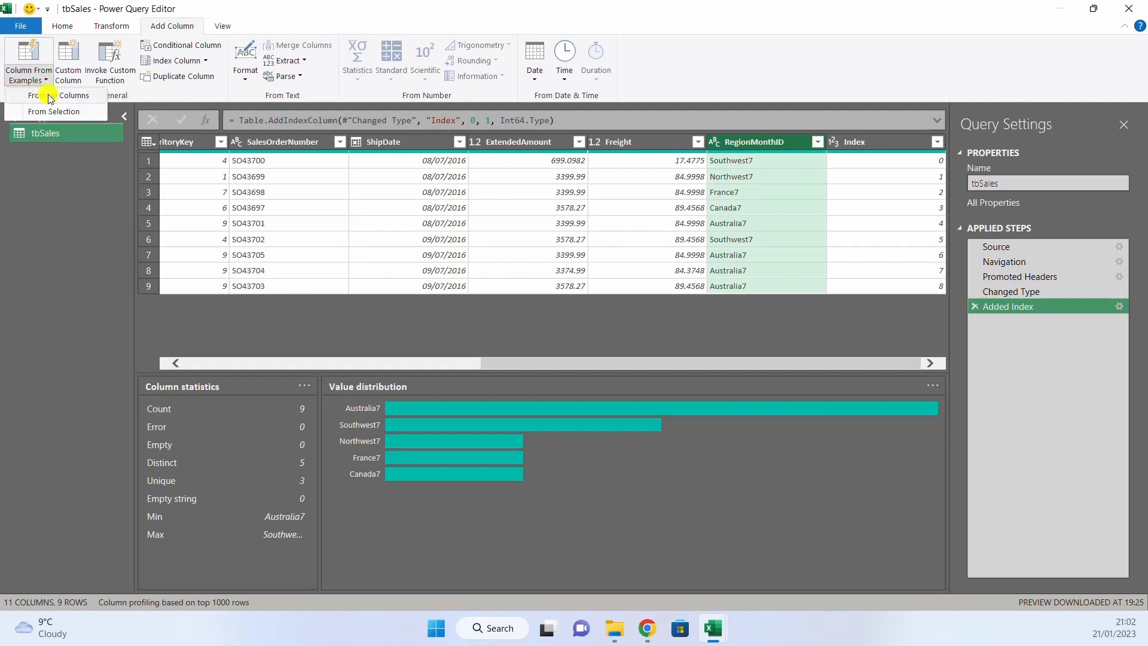
click(70, 113)
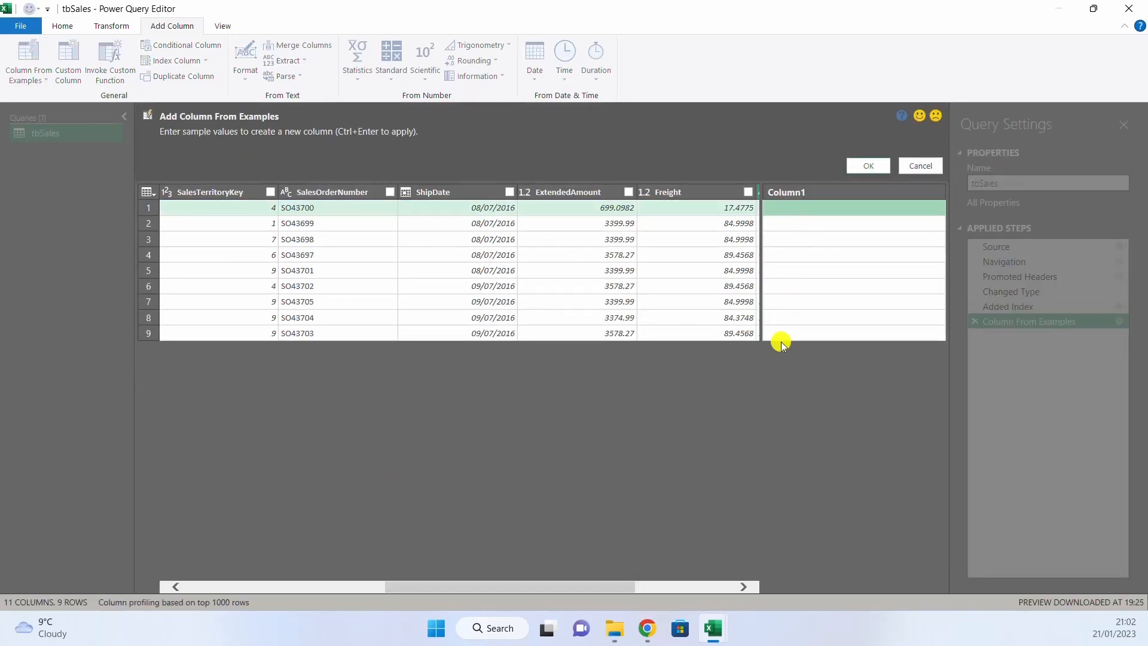
drag(613, 587, 757, 561)
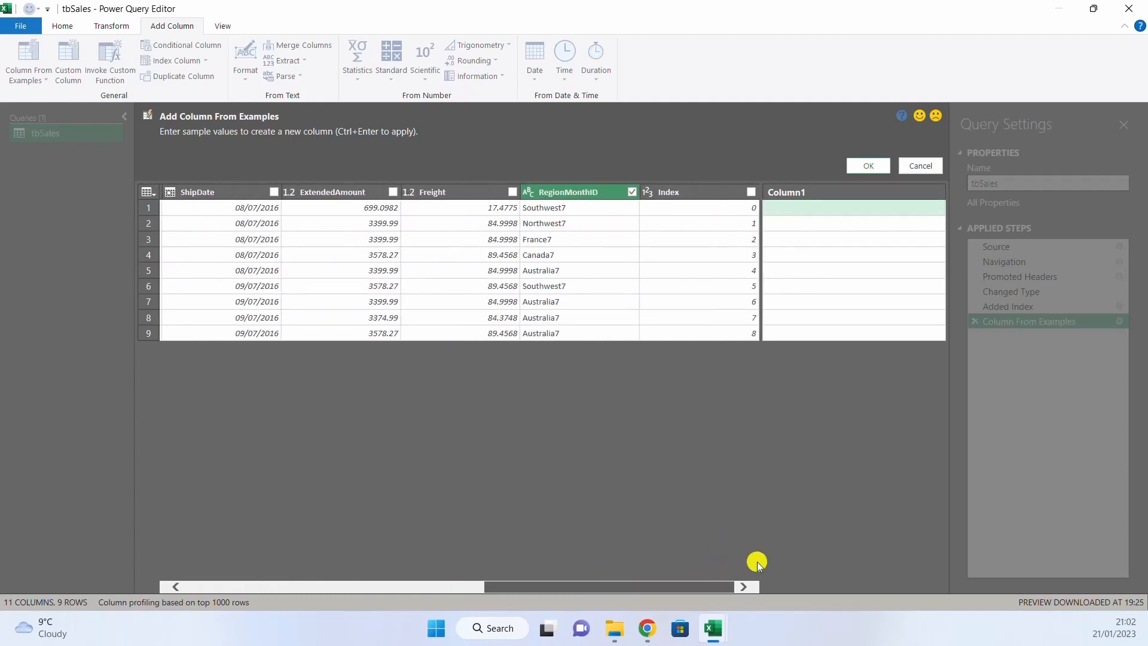
click(811, 220)
click(797, 209)
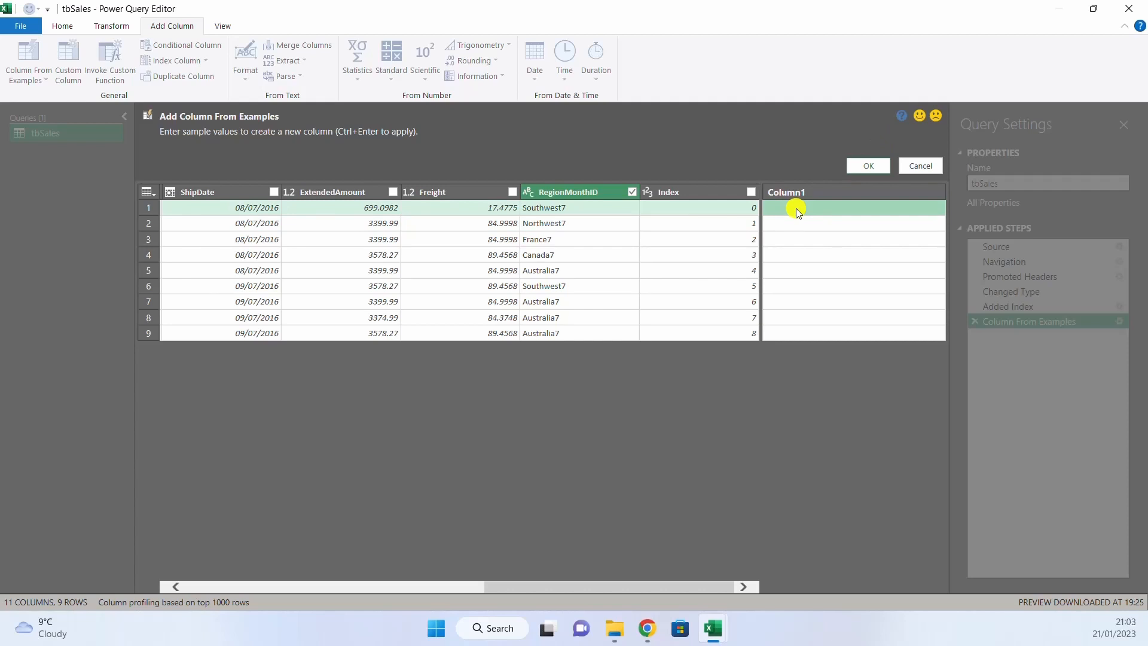
text(South)
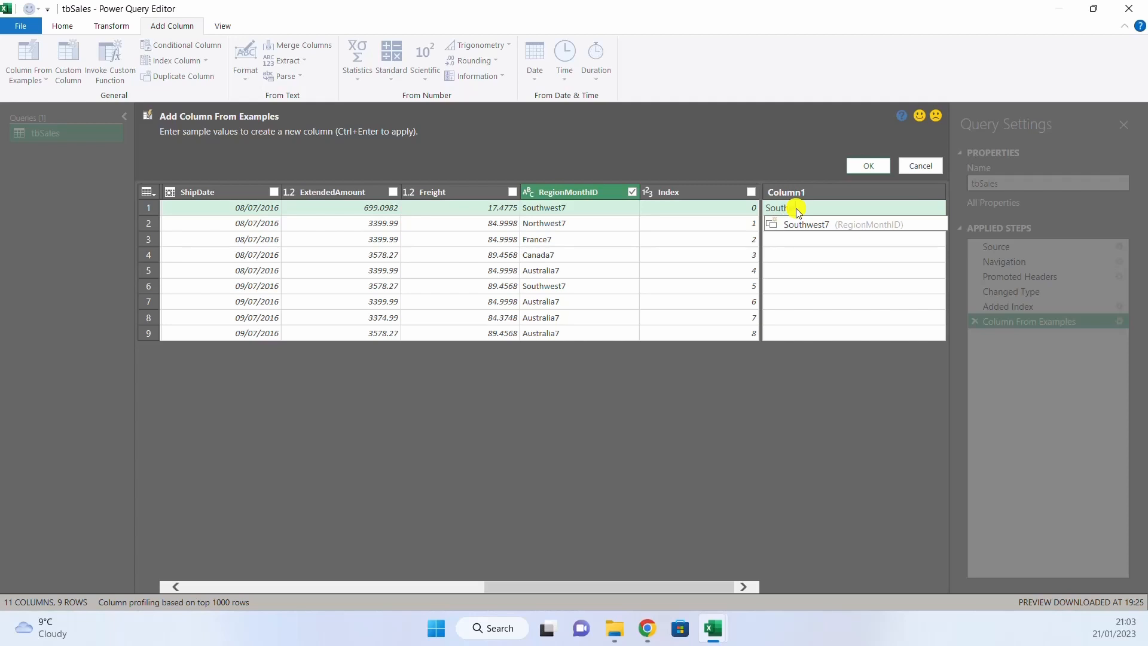
text(west)
key(Return)
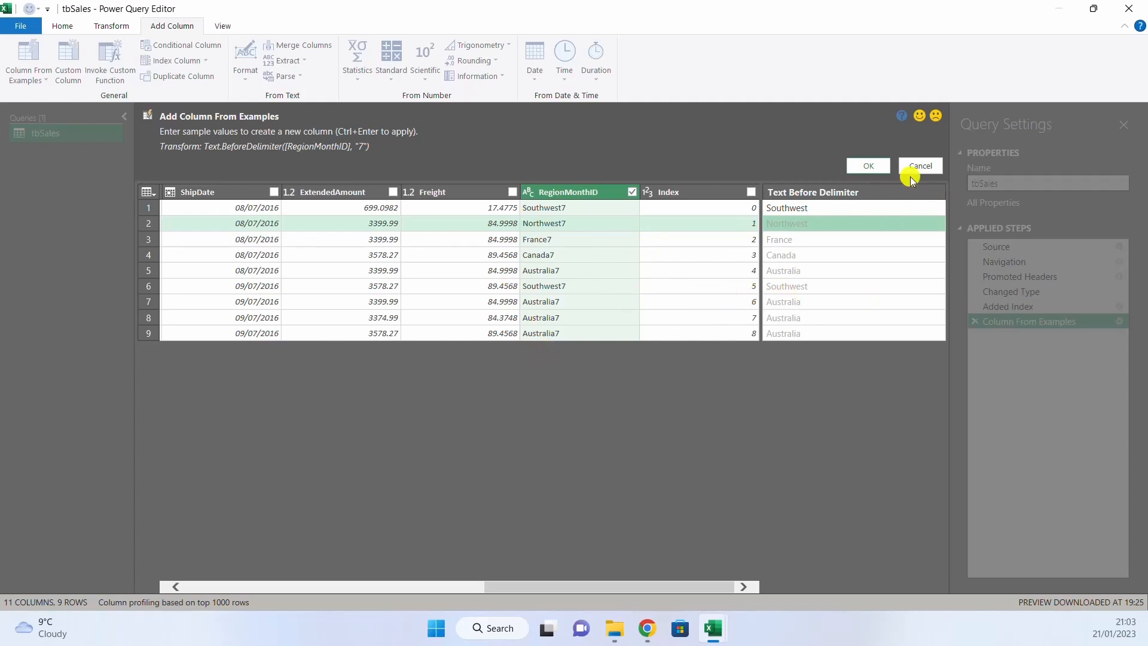
click(874, 167)
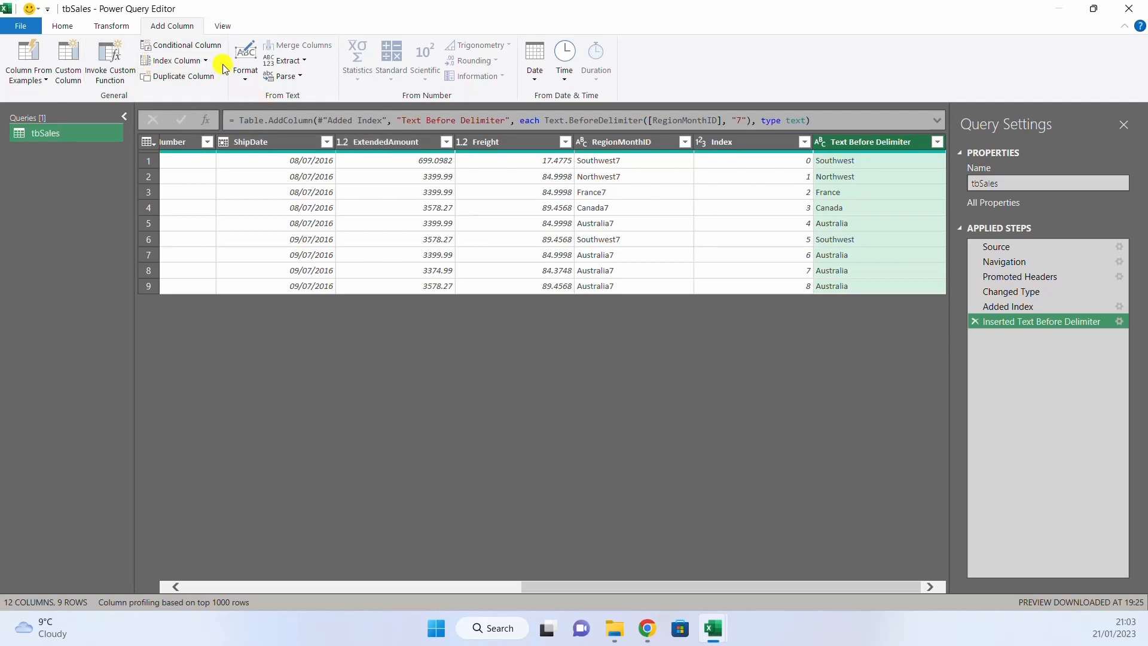
Try switching the formula bar, monospaced text and whitespace display options, and restore each to its original setting
click(225, 27)
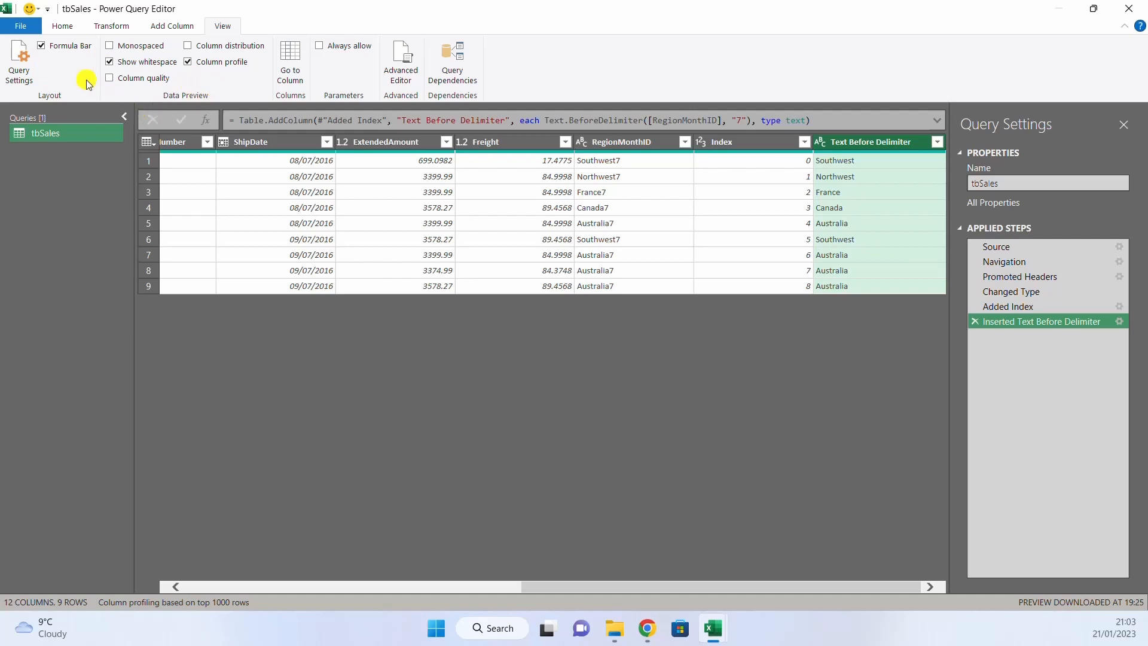
click(39, 47)
click(42, 45)
click(111, 47)
click(111, 48)
click(109, 63)
click(108, 62)
Turn on the column quality display and check the ExtendedAmount column's quality details
click(110, 79)
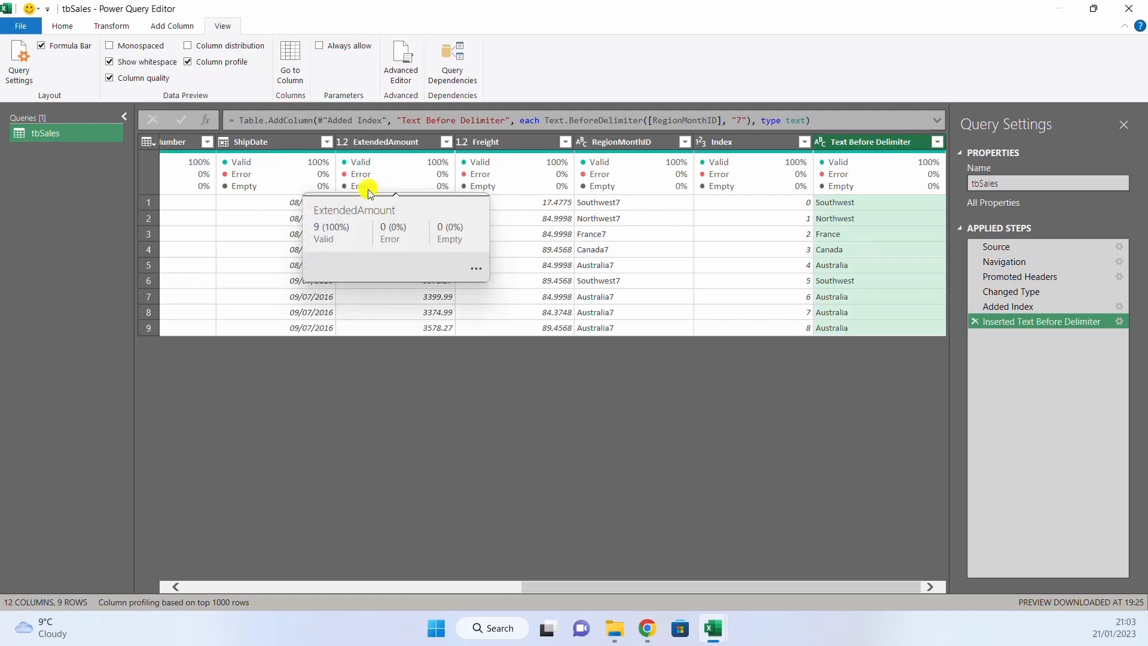
mouse_move(383, 164)
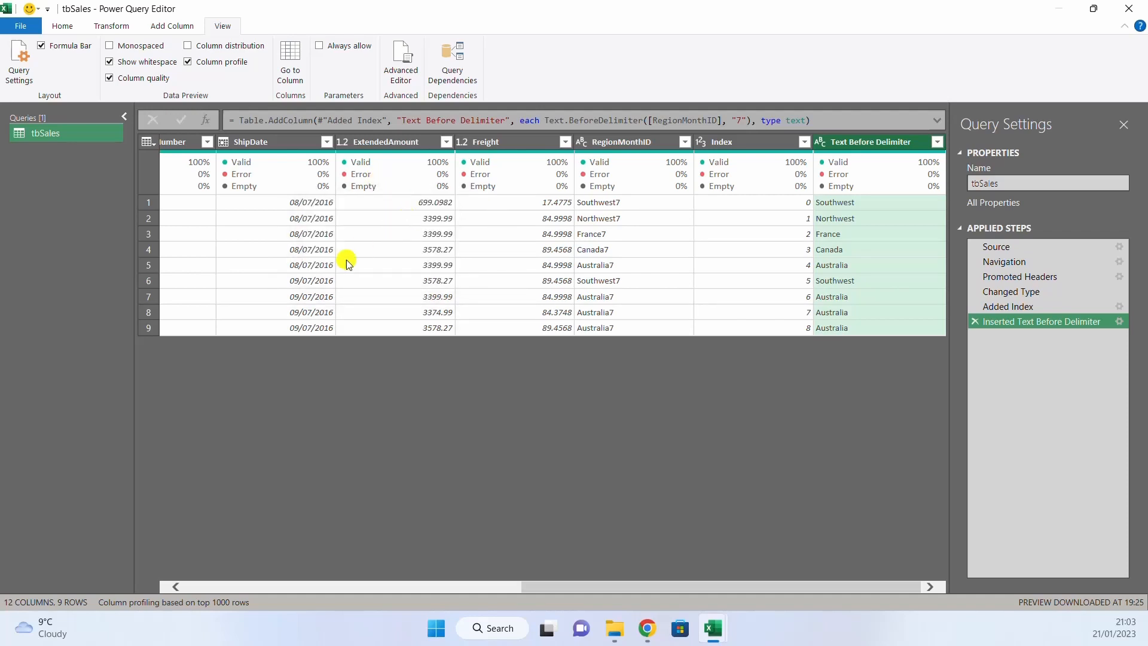
View the column profiles of Freight and Text Before Delimiter, and turn on the column distribution display
click(500, 143)
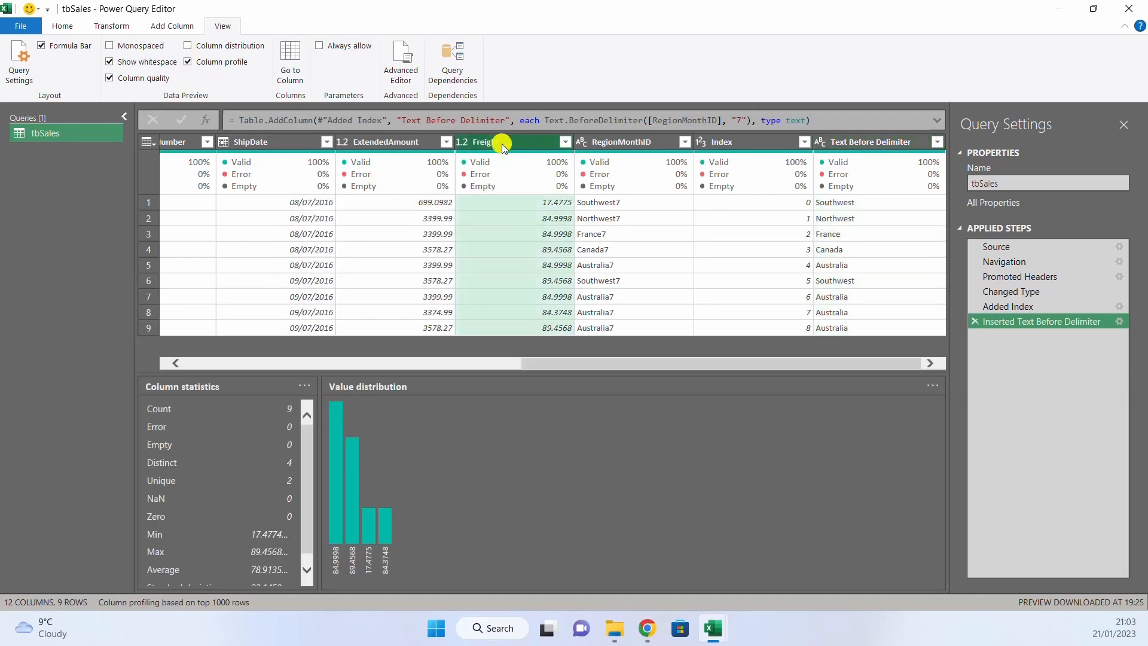
click(187, 62)
click(188, 63)
mouse_move(871, 159)
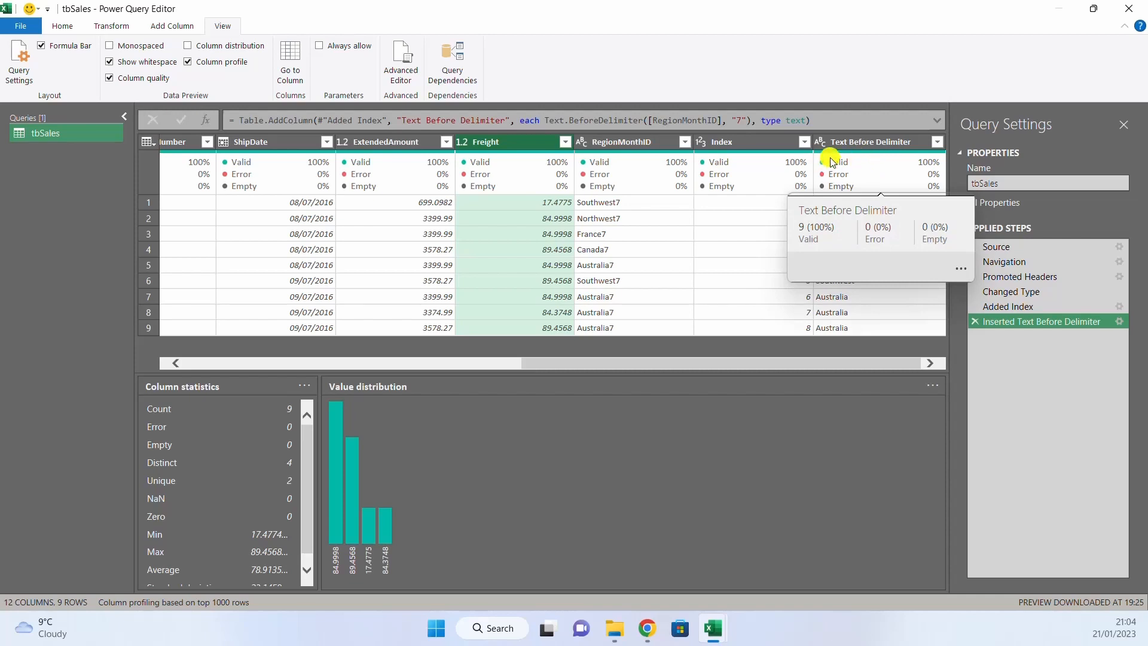
click(840, 143)
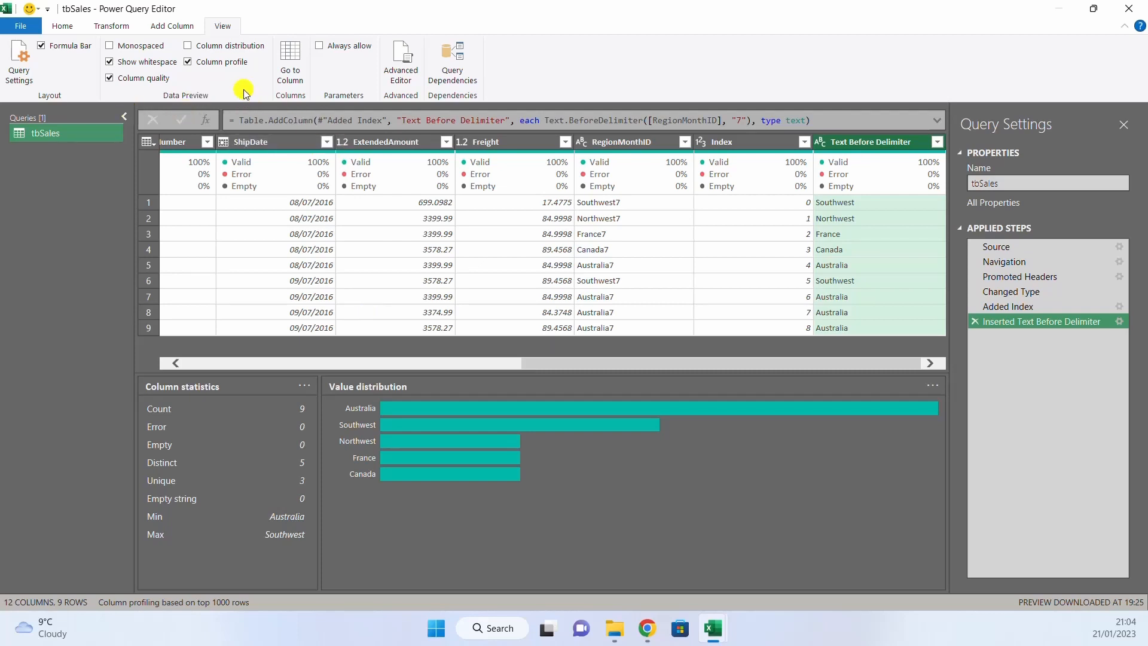
click(187, 48)
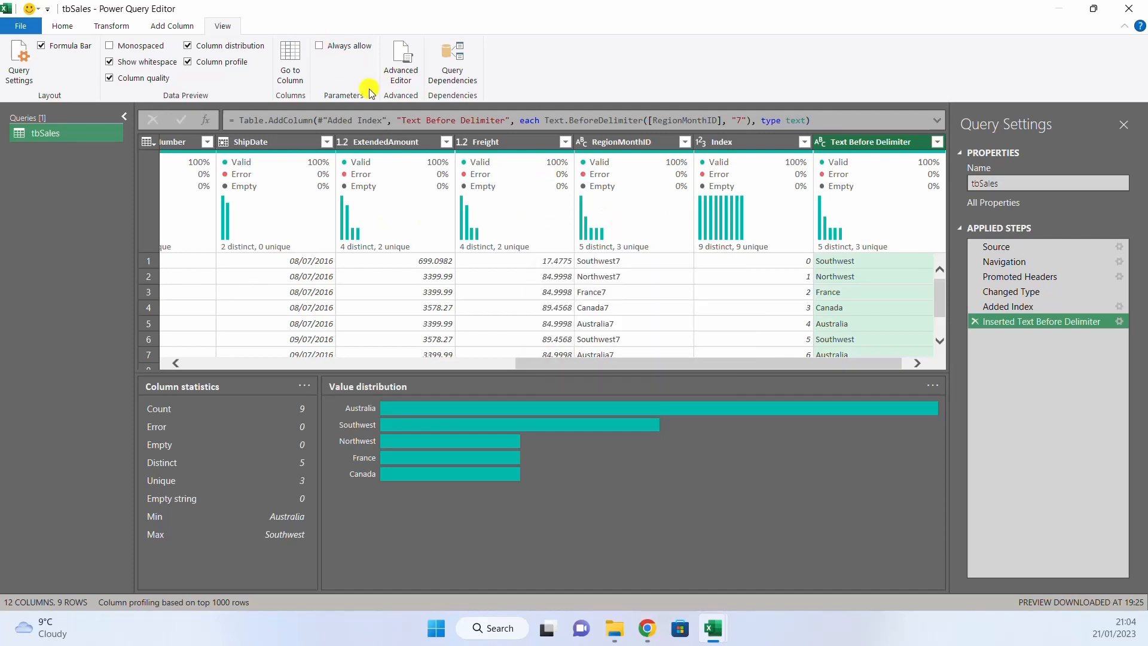
Review the tbSales query code in the Advanced Editor and its Query Dependencies diagram, closing each without changes
click(410, 66)
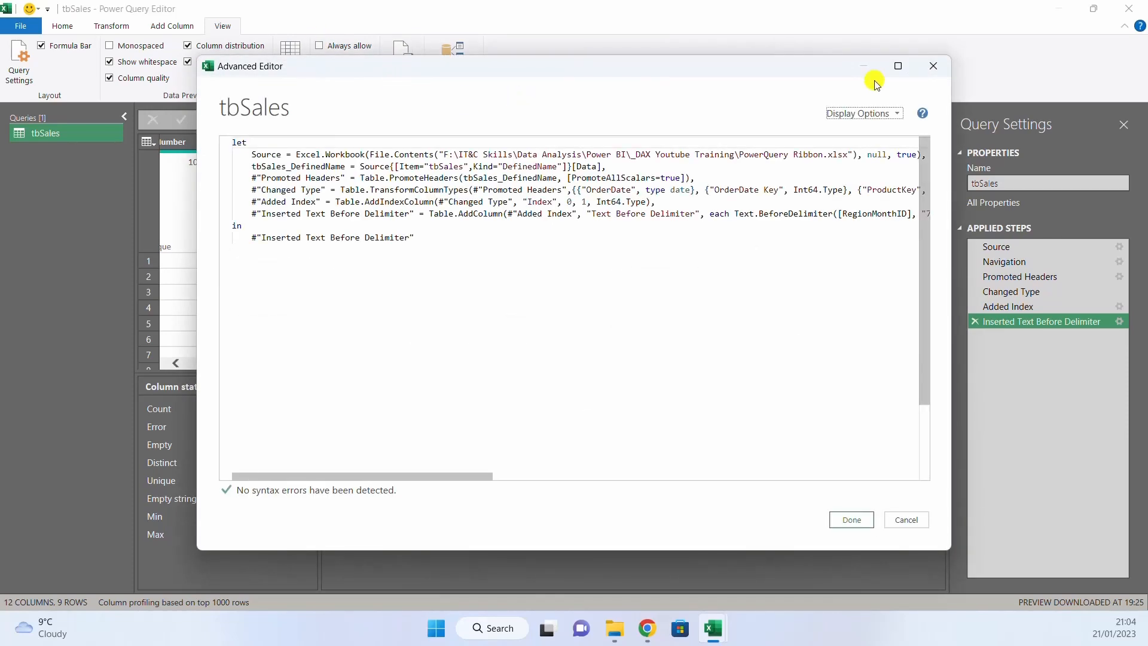
click(937, 65)
click(452, 57)
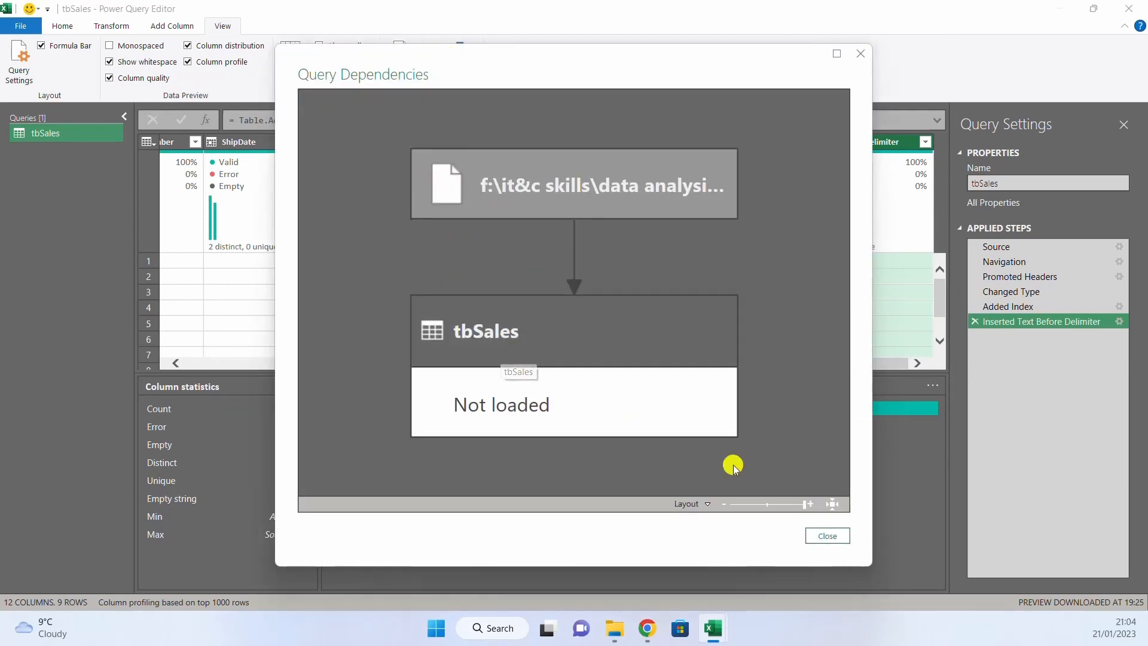
click(837, 536)
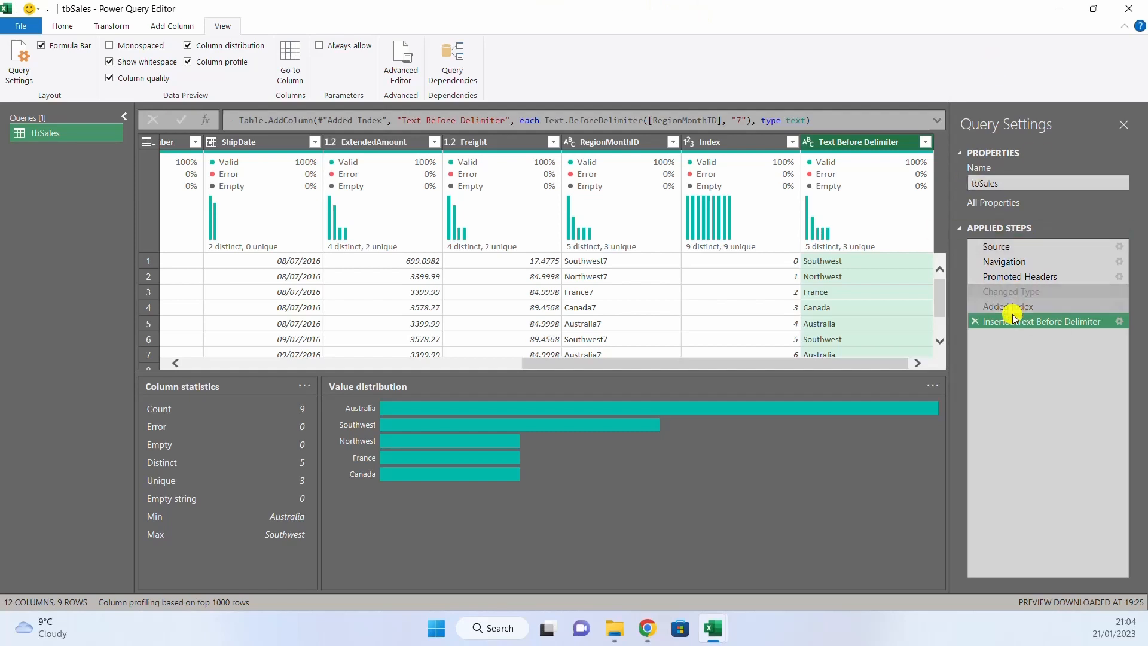
Reopen the Advanced Editor to examine the code behind the applied steps, and close it without changes
click(172, 26)
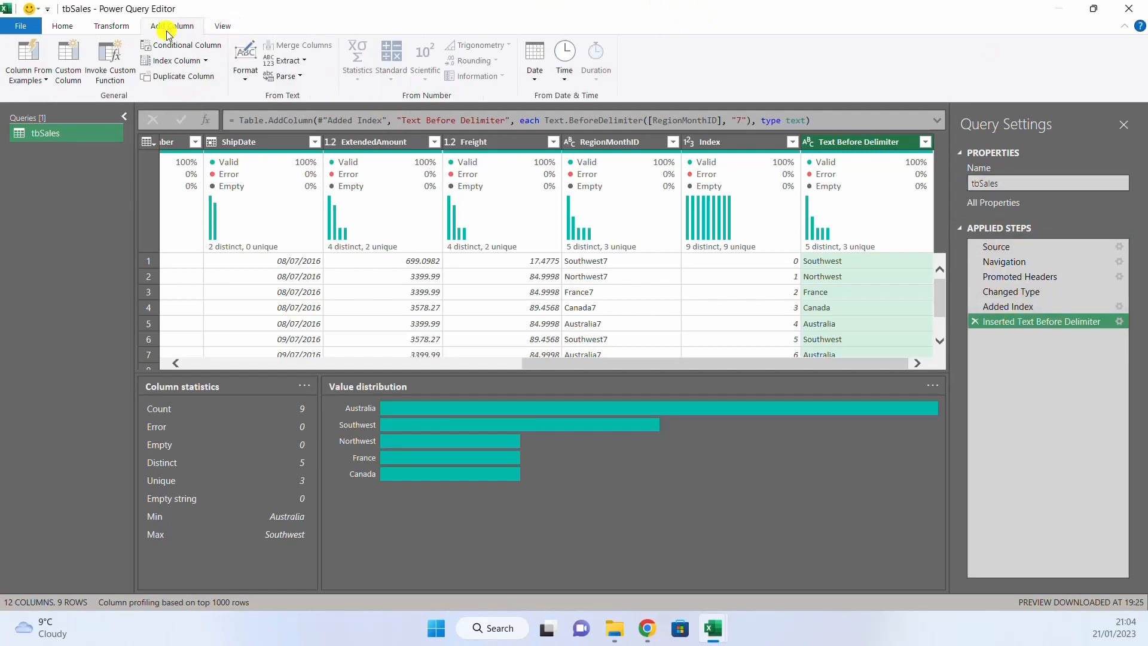
click(212, 28)
click(399, 66)
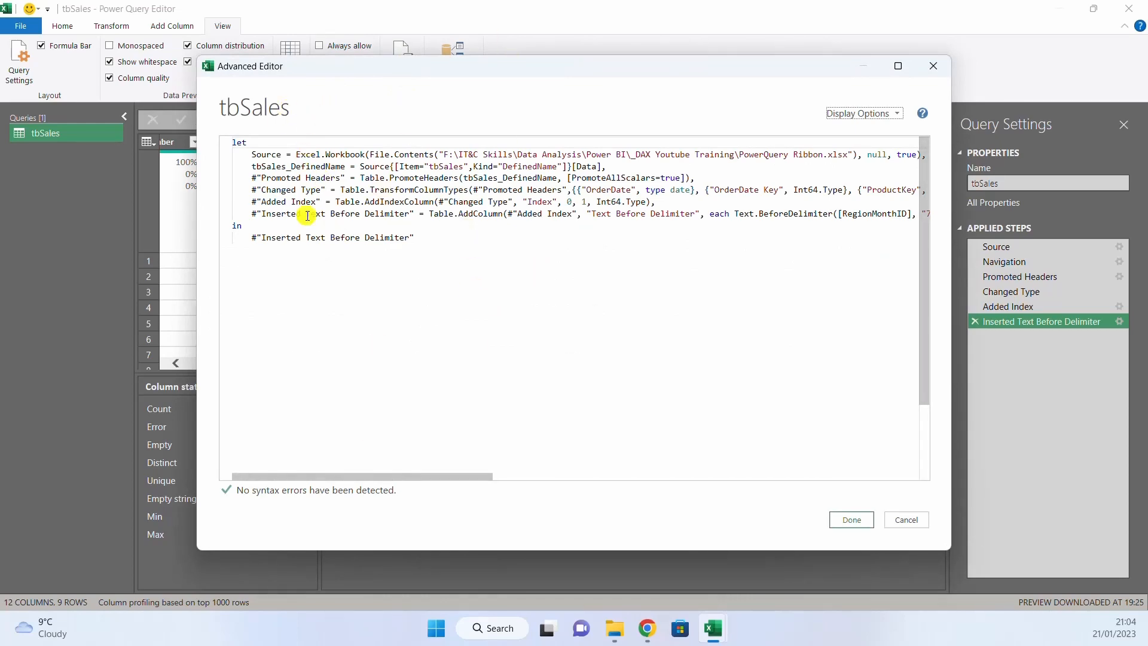
click(933, 65)
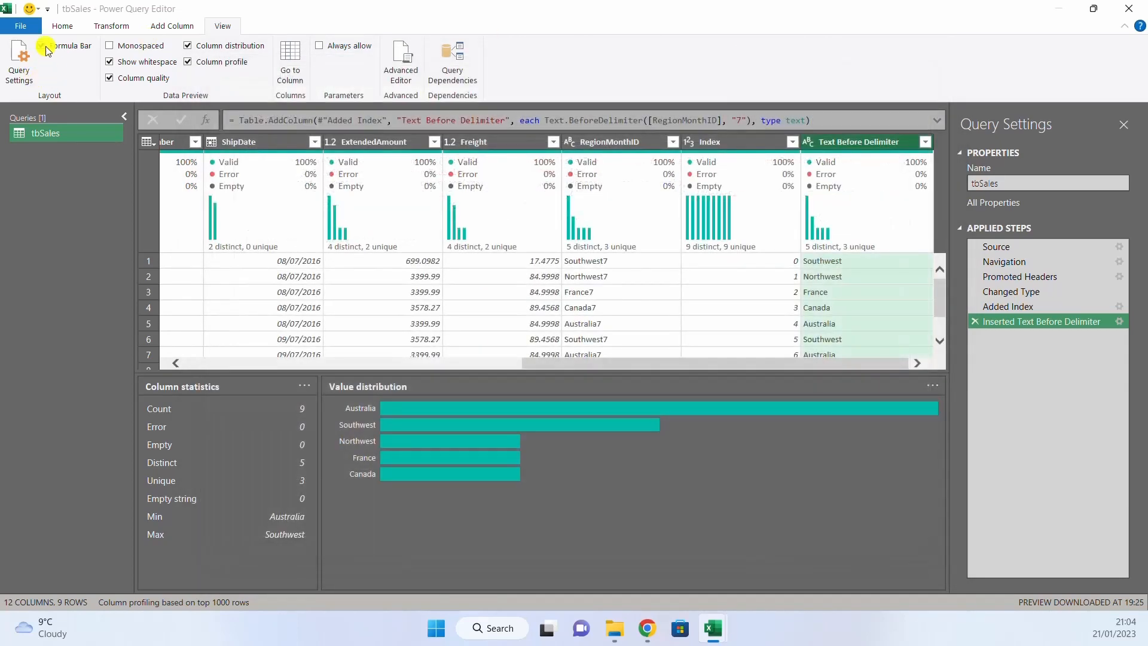
Close the Power Query editor and load the tbSales query back to the Excel workbook
click(63, 25)
click(19, 77)
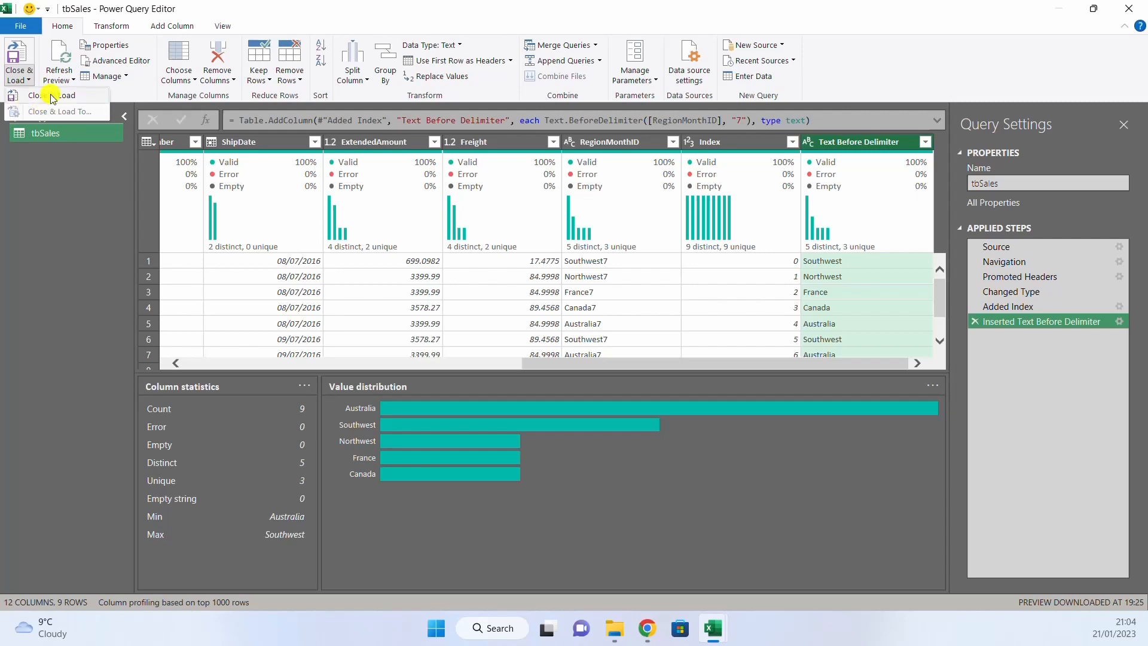
click(24, 96)
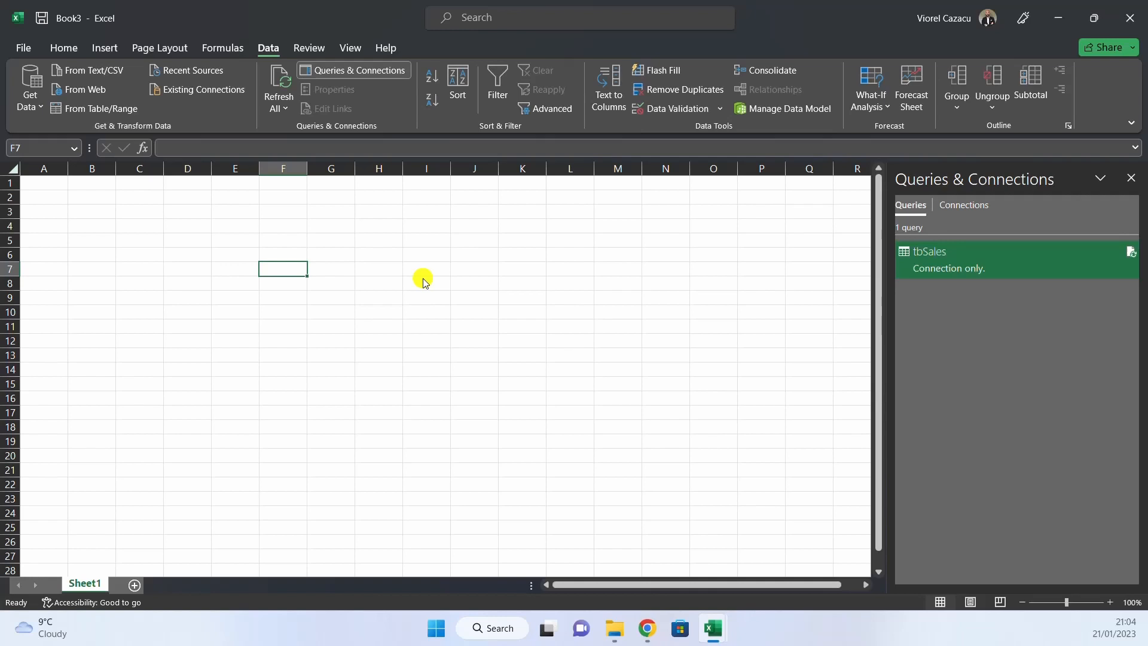
Change the tbSales query's load destination to a table on the existing worksheet at cell F7
right_click(951, 265)
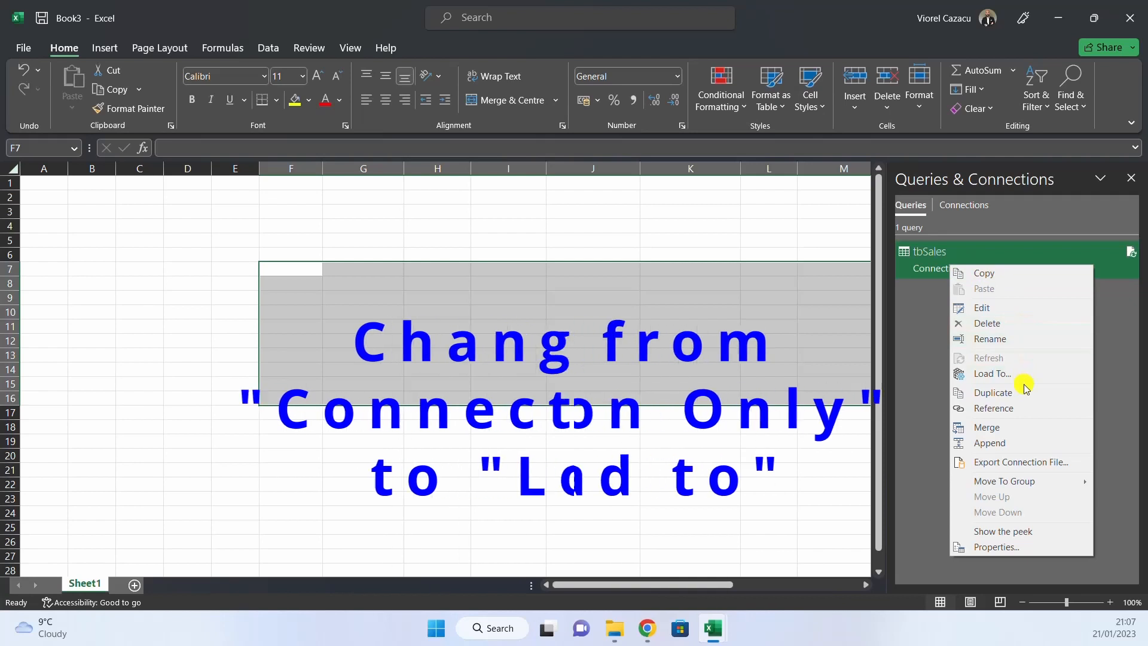
click(997, 374)
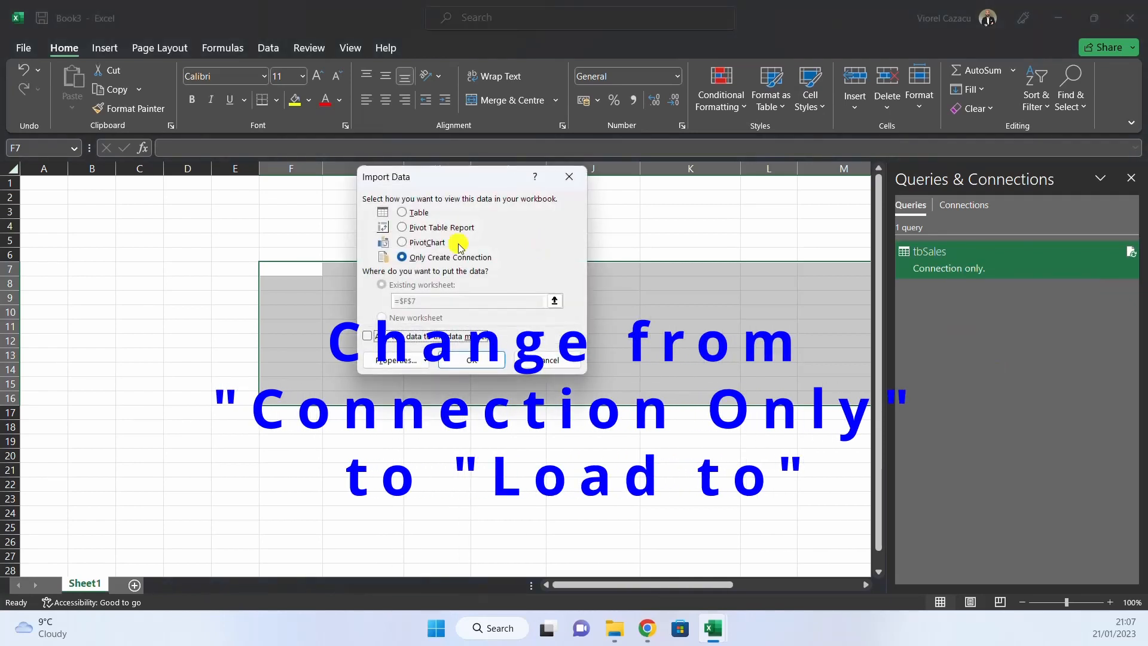
click(403, 213)
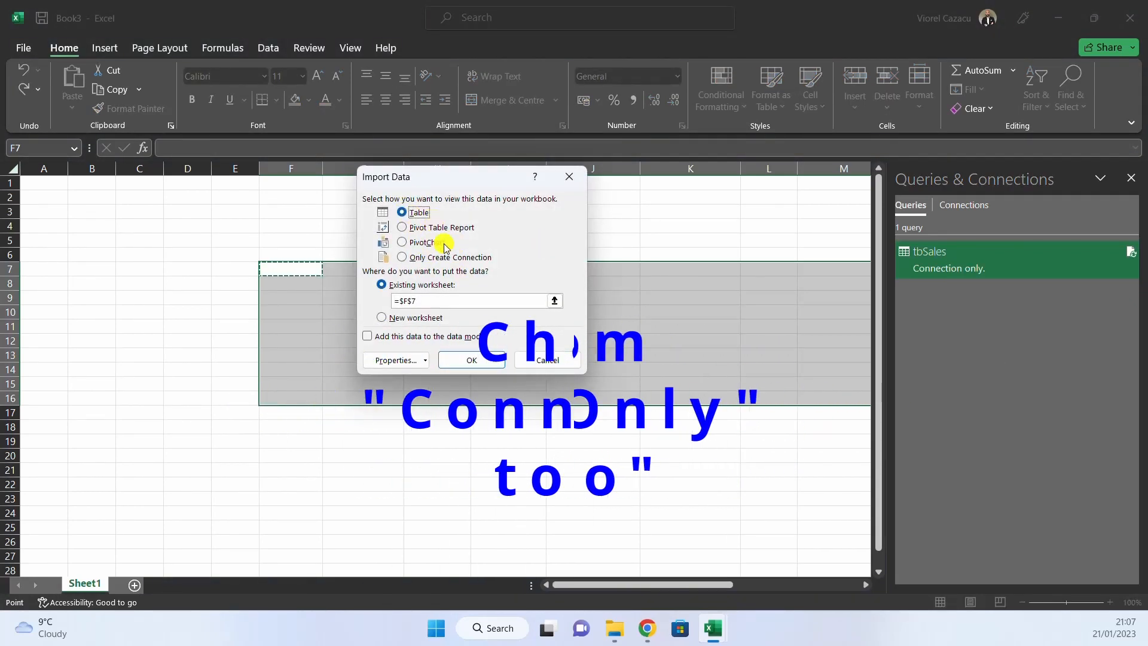
click(475, 358)
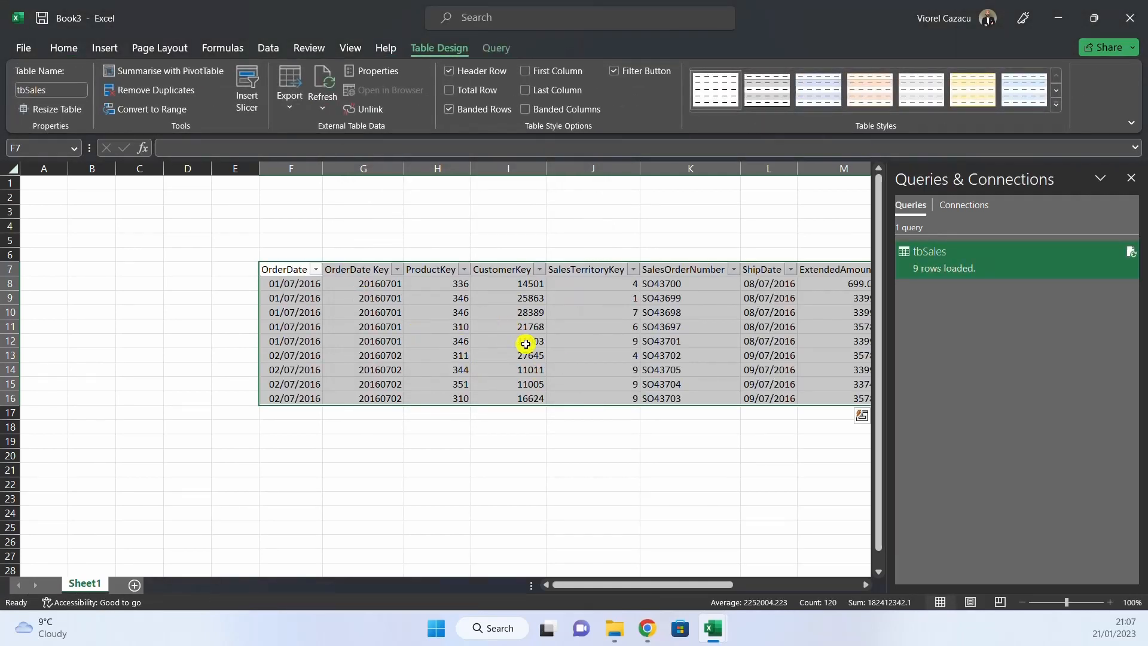